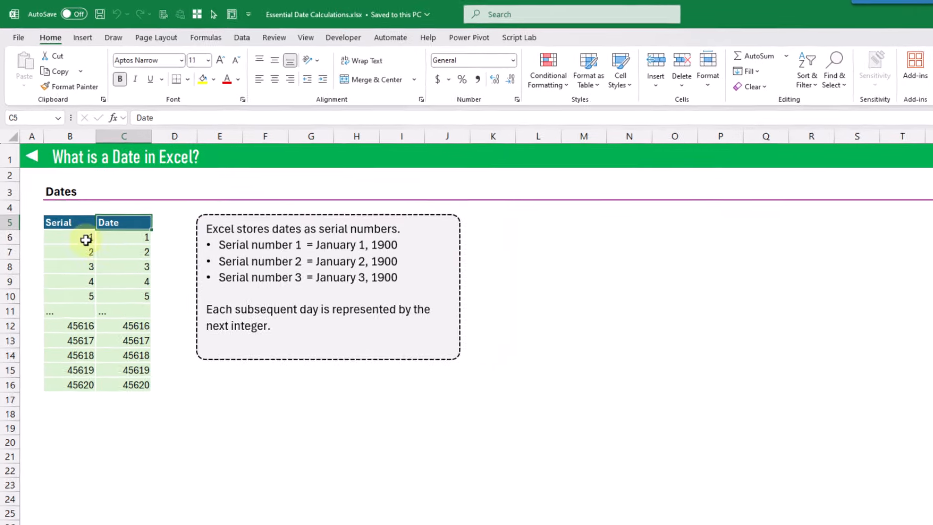
# - Apply the Short Date number format to the Date column values in C6:C16
pyautogui.moveTo(86, 240); pyautogui.dragTo(86, 296)
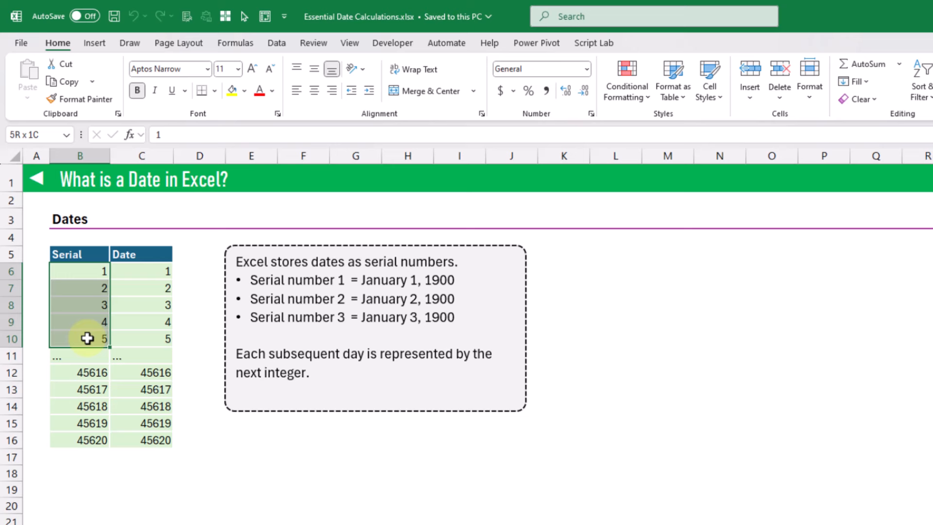
pyautogui.moveTo(87, 338); pyautogui.dragTo(85, 440)
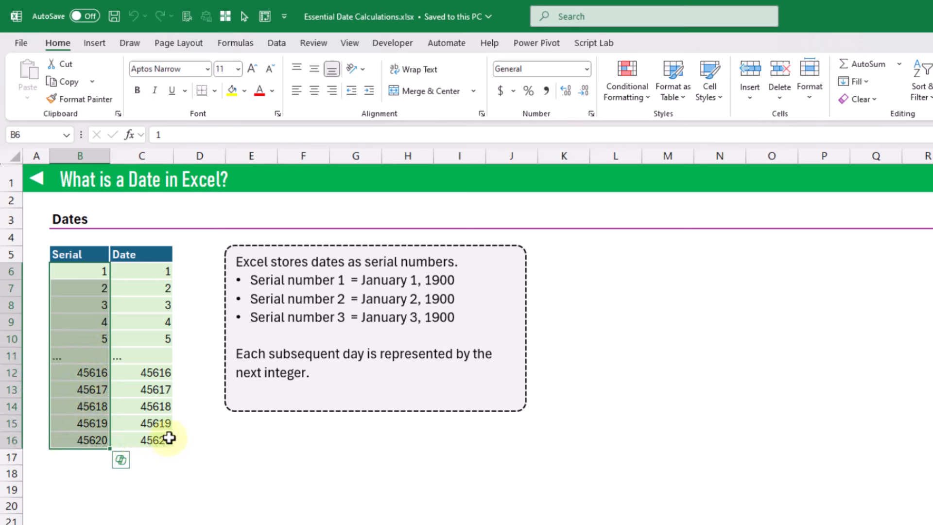
pyautogui.moveTo(150, 270); pyautogui.dragTo(149, 436)
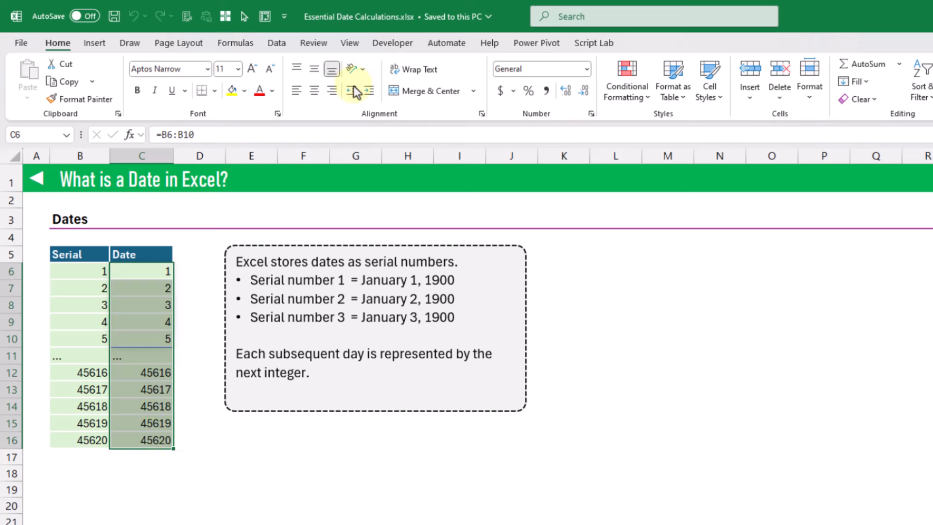
pyautogui.click(586, 69)
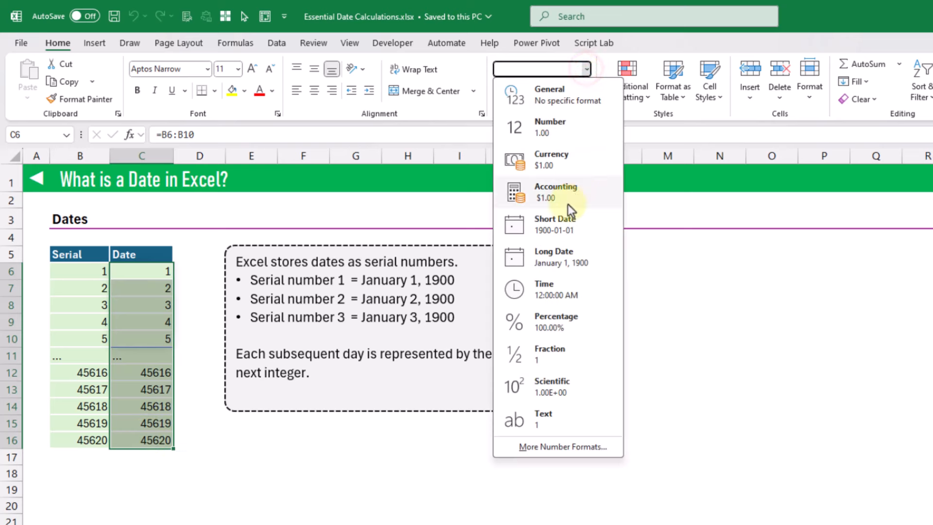
pyautogui.click(567, 226)
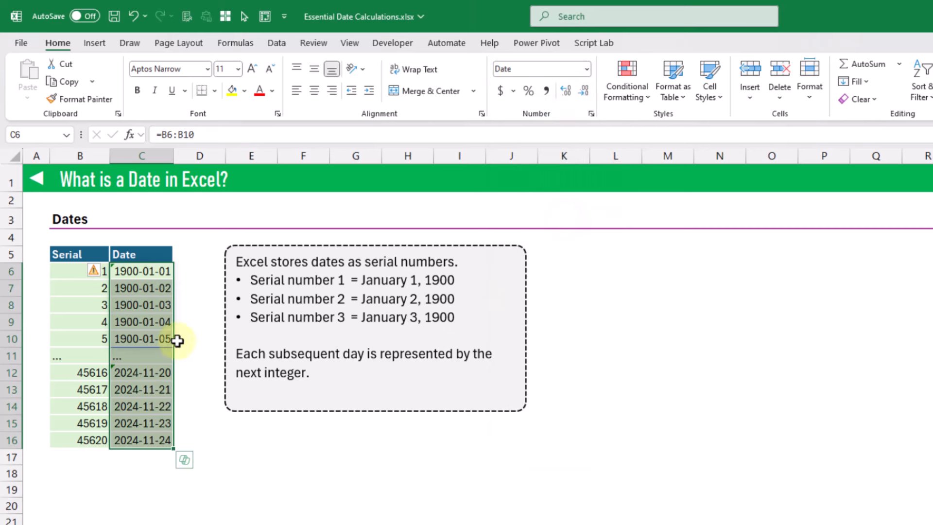
# - Compare the formatted dates in rows 6, 7 and 12 with their serial numbers in the Serial column
pyautogui.click(148, 276)
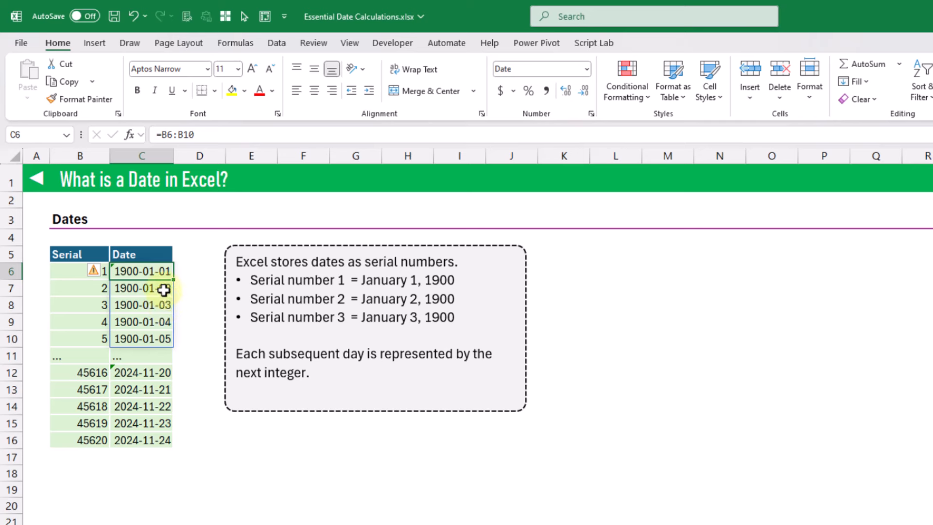
pyautogui.click(166, 288)
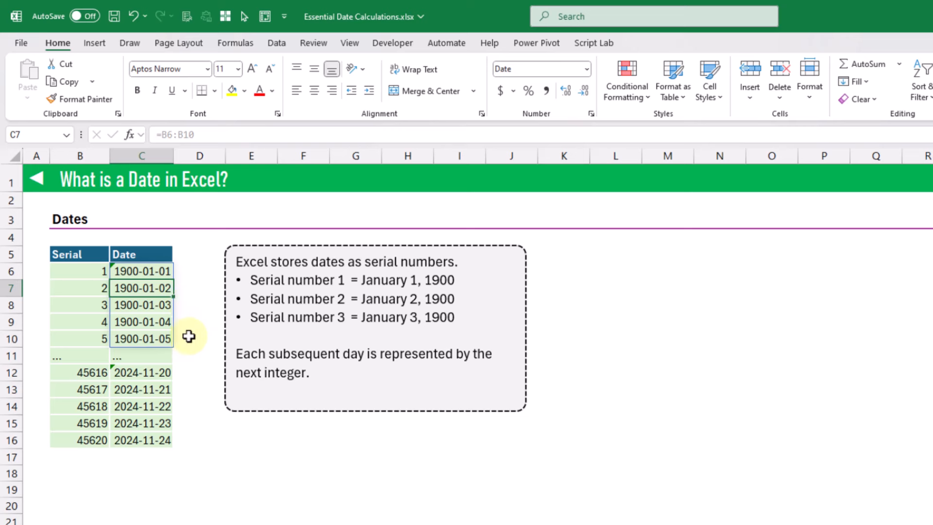
pyautogui.click(94, 372)
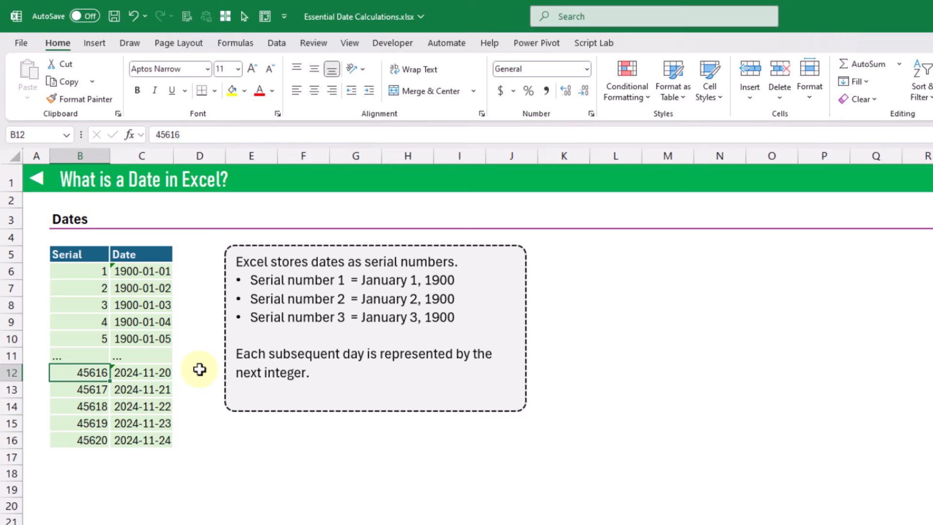
pyautogui.click(153, 373)
pyautogui.click(75, 372)
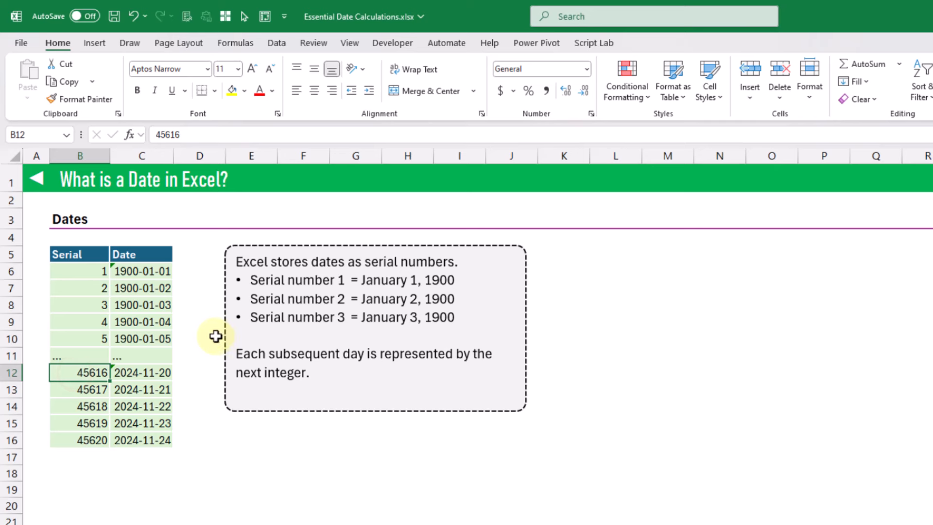
pyautogui.click(170, 372)
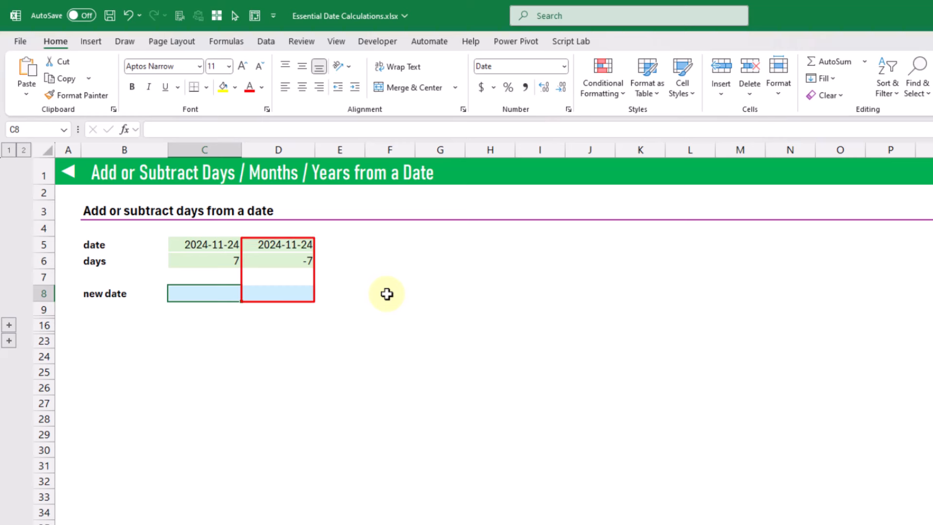
# - Enter =C5+C6 in the new date cell C8 of the days section and fill the formula across to D8
pyautogui.click(234, 243)
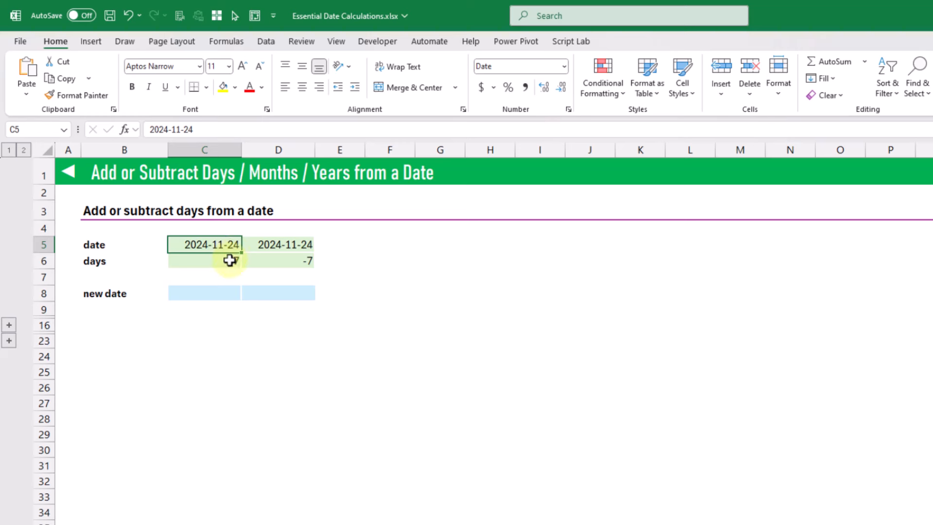
pyautogui.click(229, 257)
pyautogui.click(214, 294)
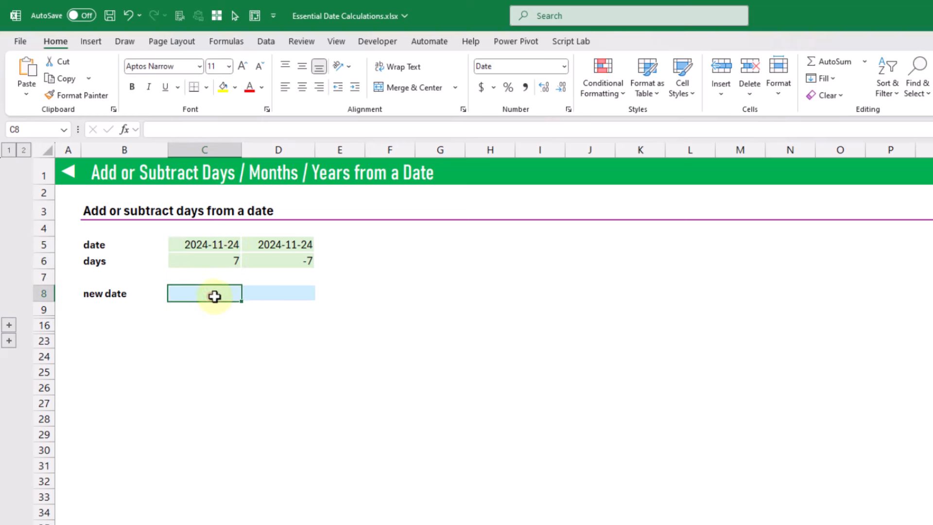
pyautogui.write('=')
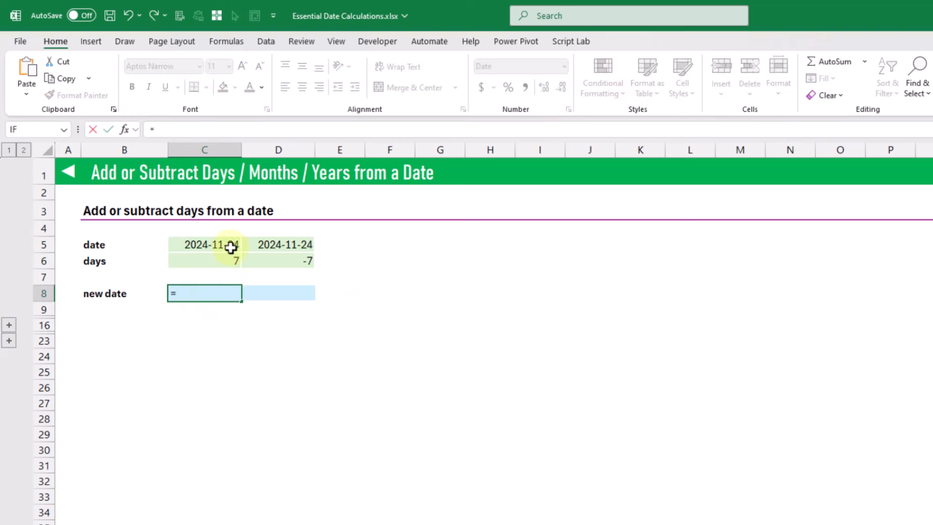
pyautogui.click(226, 244)
pyautogui.write('+')
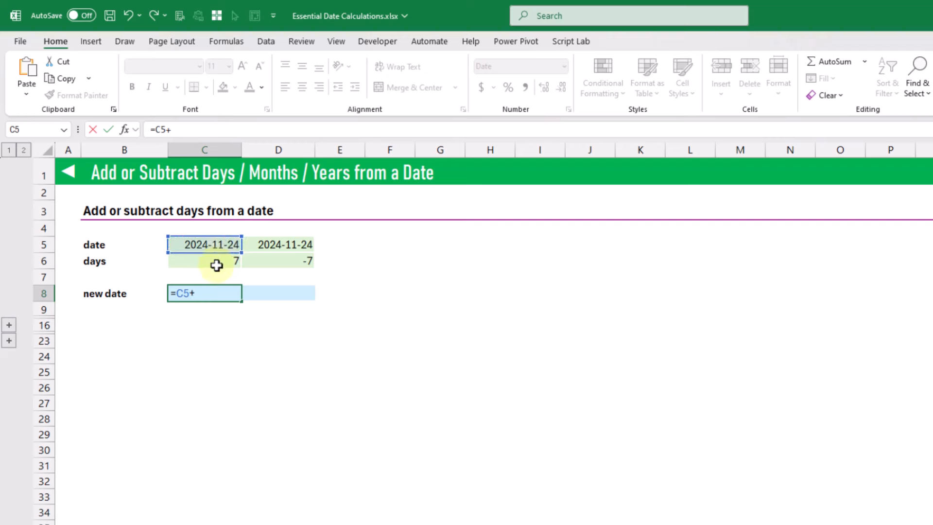
pyautogui.click(214, 263)
pyautogui.hotkey('ctrl', 'Return')
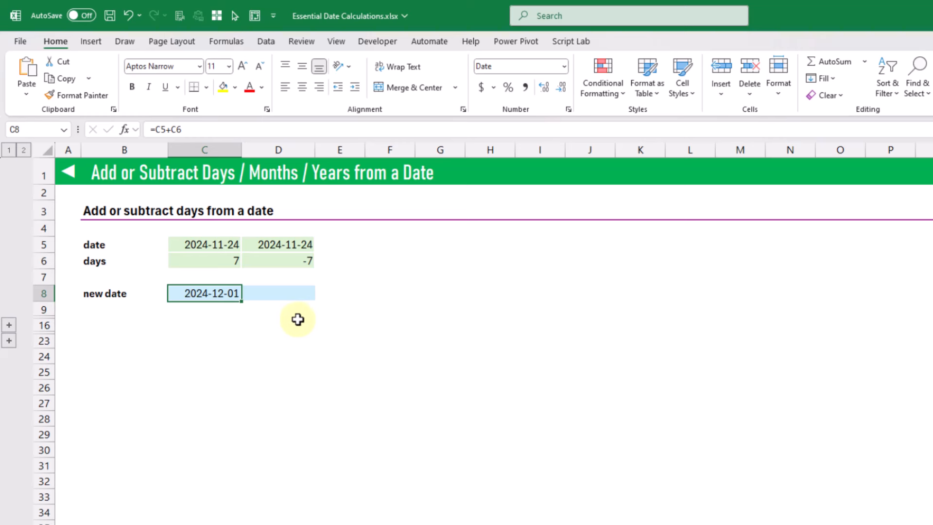
pyautogui.moveTo(241, 301); pyautogui.dragTo(314, 303)
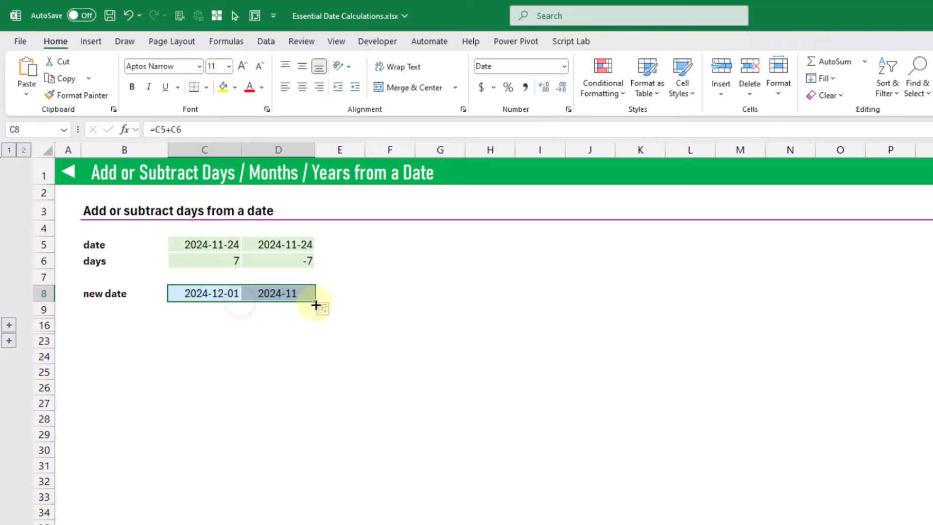
pyautogui.click(299, 293)
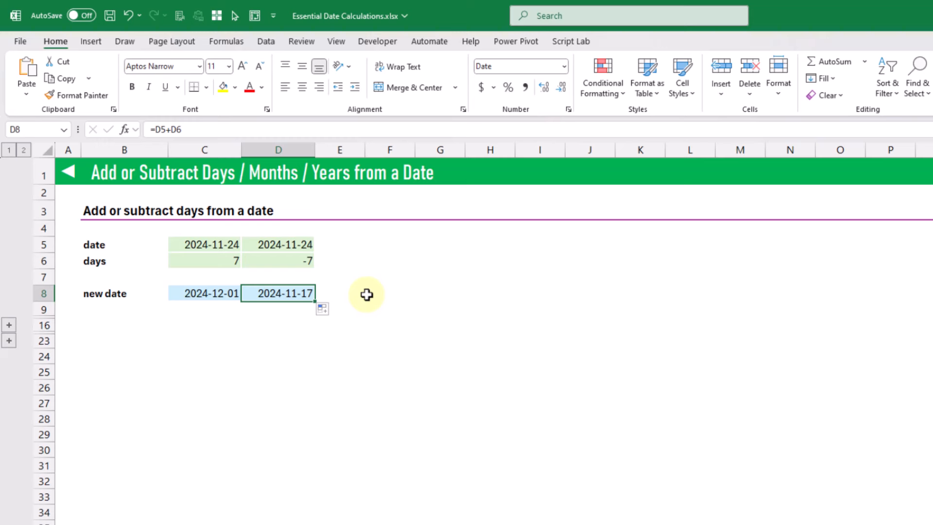
# - Expand the months section and begin a DATE formula in C15 with YEAR(C12) as its year argument
pyautogui.click(9, 325)
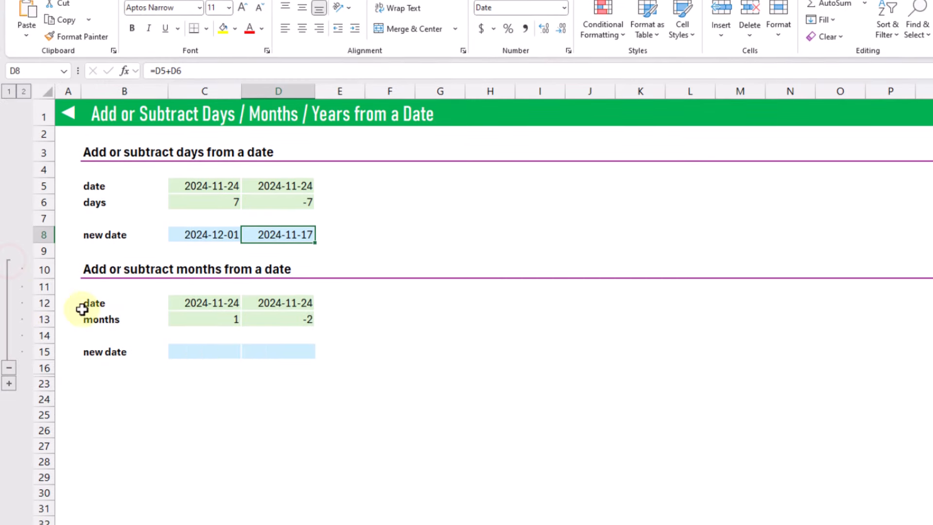
pyautogui.click(205, 351)
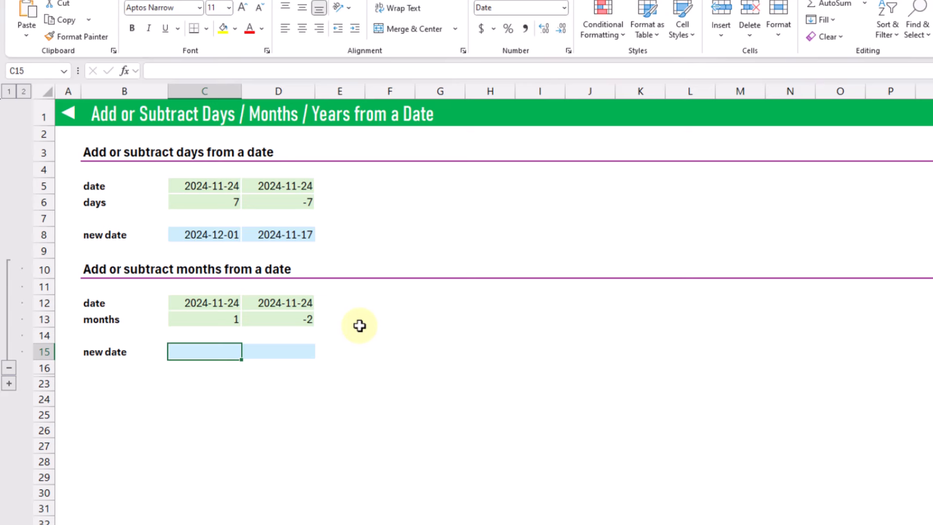
pyautogui.write('=')
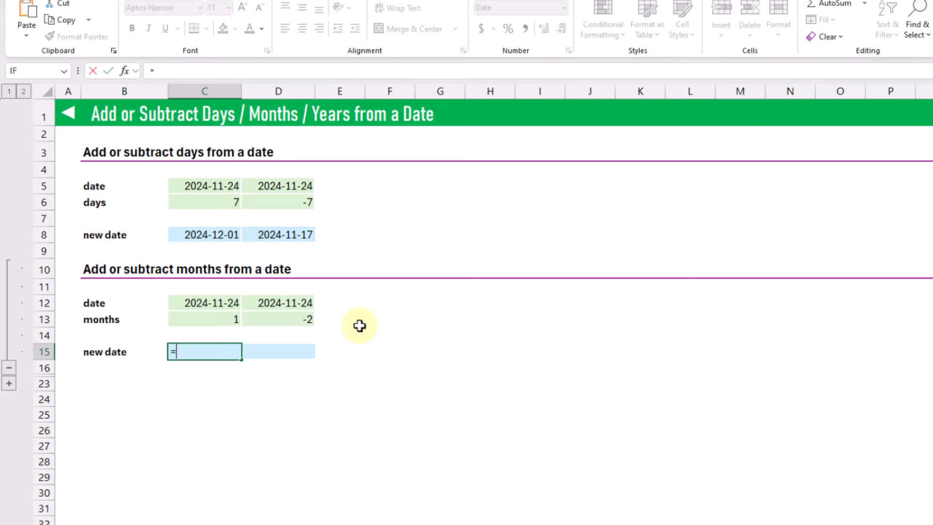
pyautogui.write('date')
pyautogui.press('Tab')
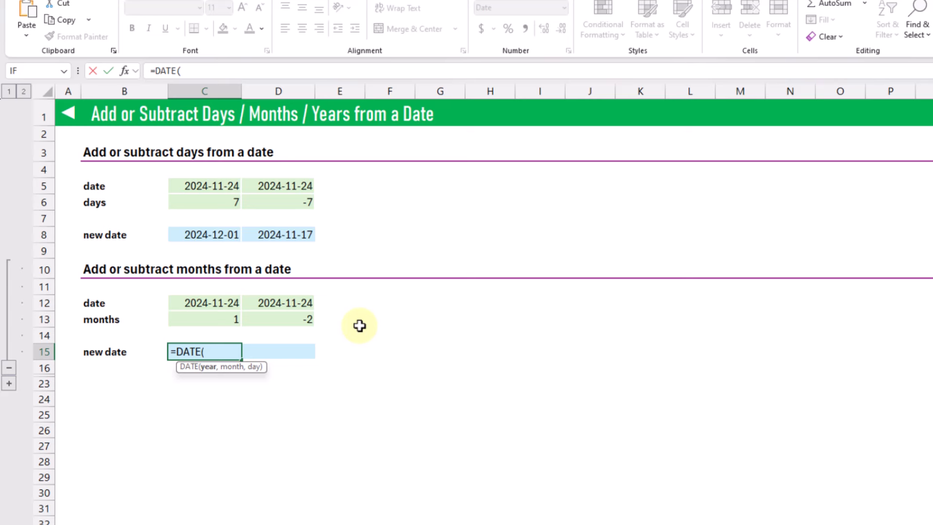
pyautogui.write('yea')
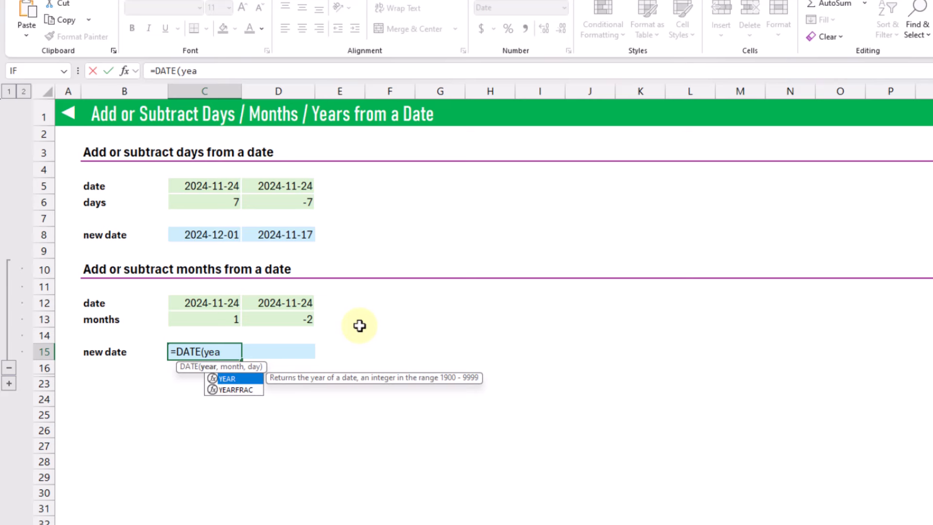
pyautogui.press('Tab')
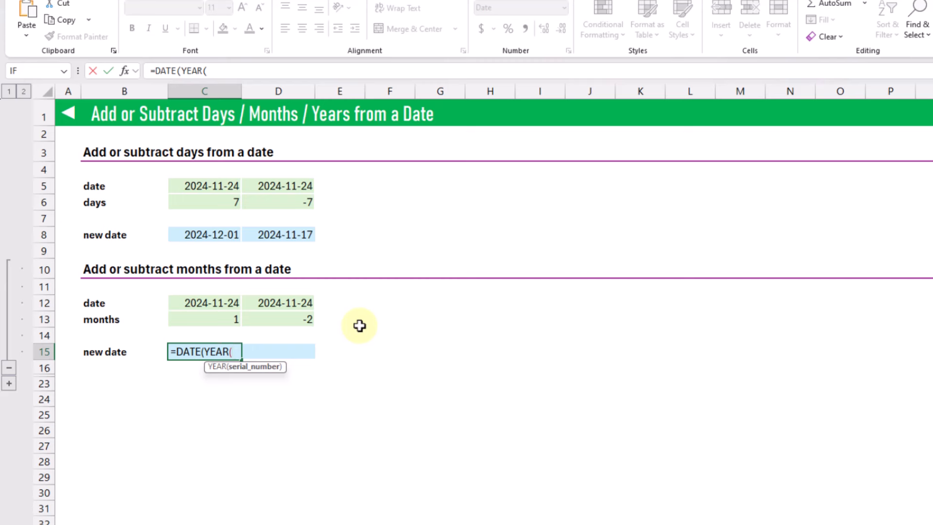
pyautogui.click(200, 304)
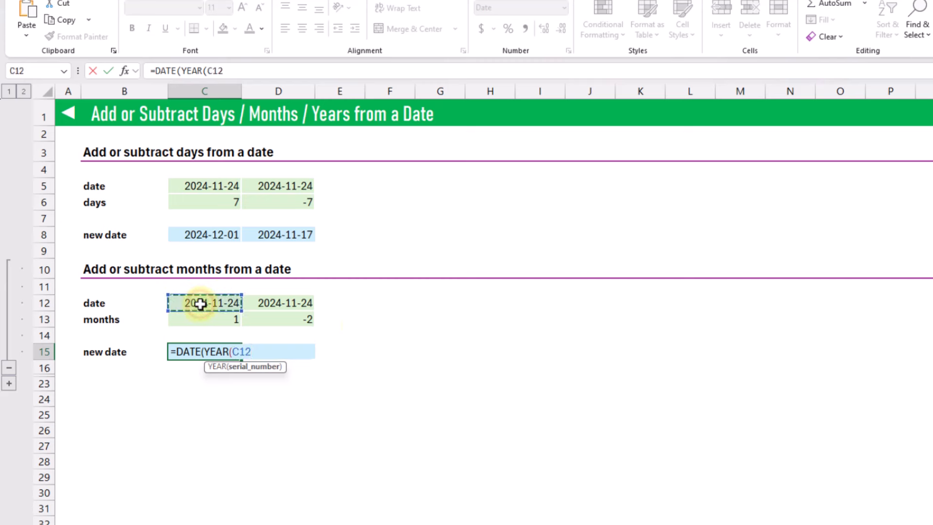
pyautogui.write('),')
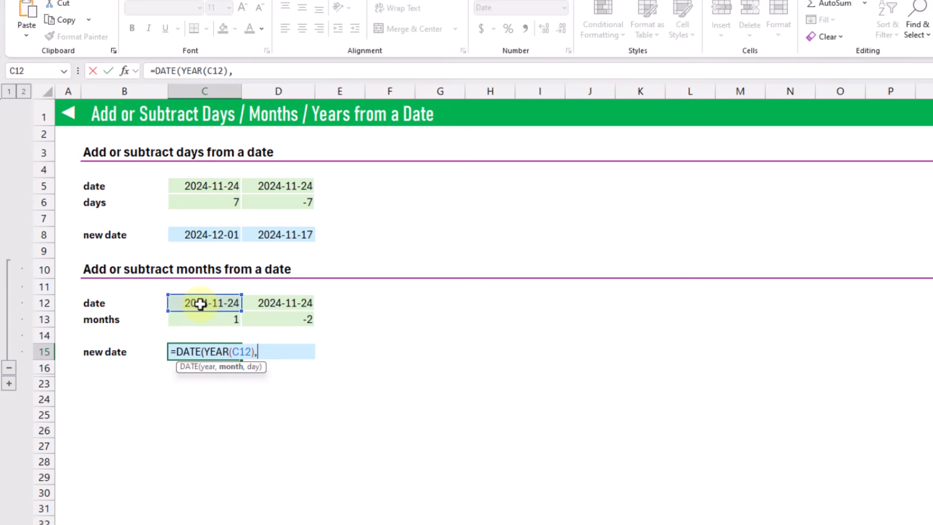
# - Add MONTH(C12)+C13 as the month argument of the DATE formula in C15
pyautogui.write('m')
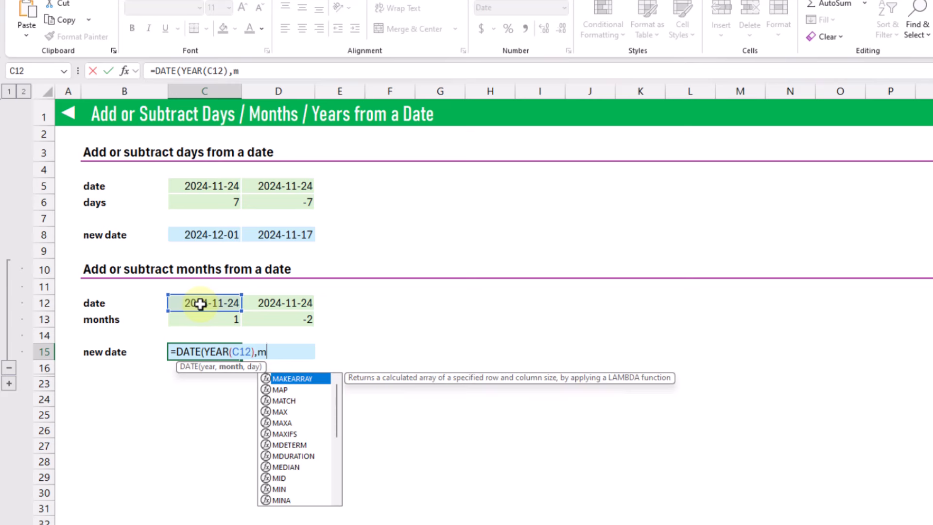
pyautogui.write('on')
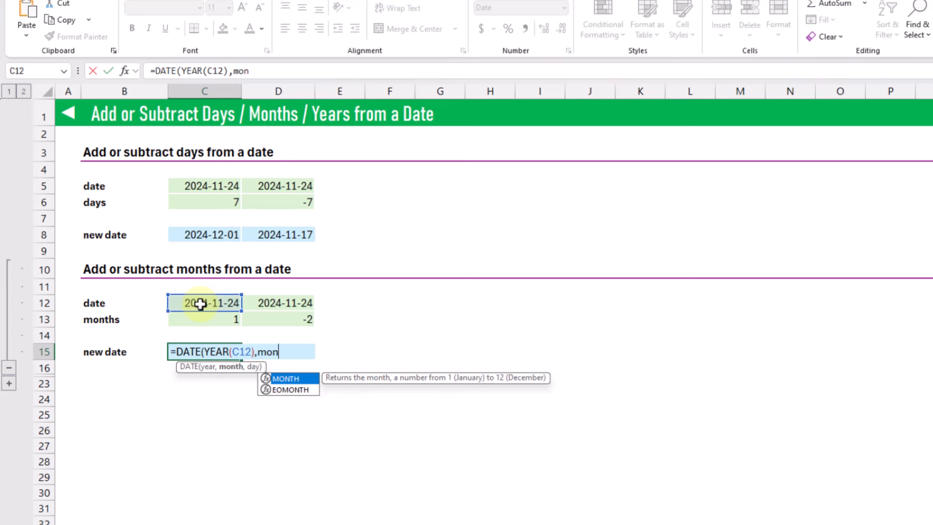
pyautogui.write('th(')
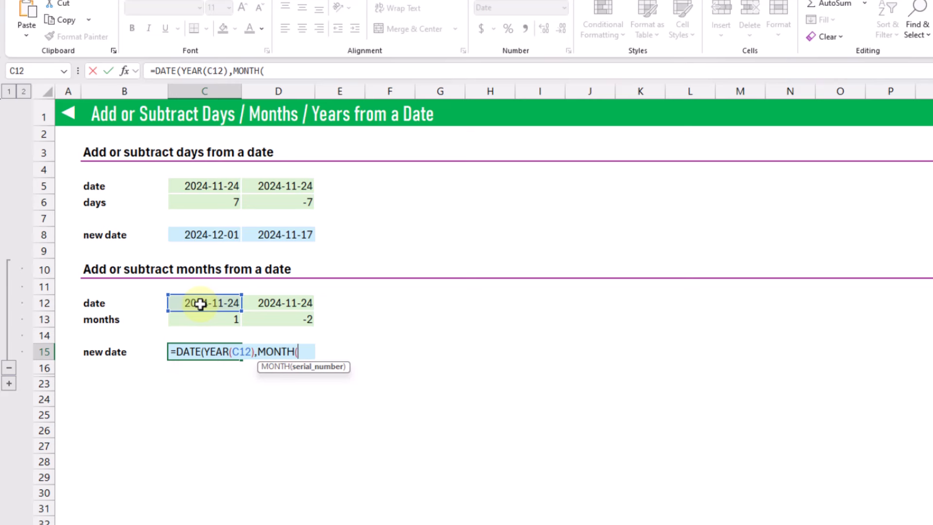
pyautogui.click(200, 304)
pyautogui.write(')')
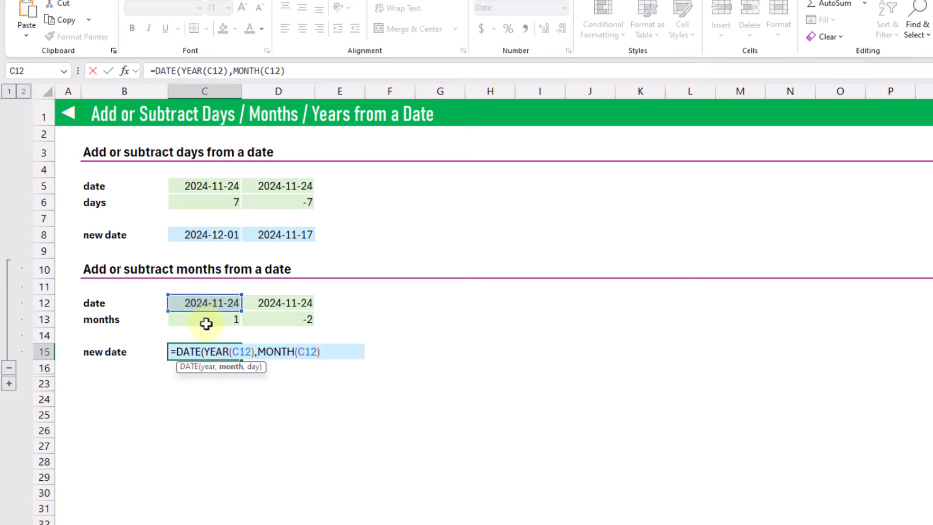
pyautogui.write('+')
pyautogui.click(207, 322)
pyautogui.write(',')
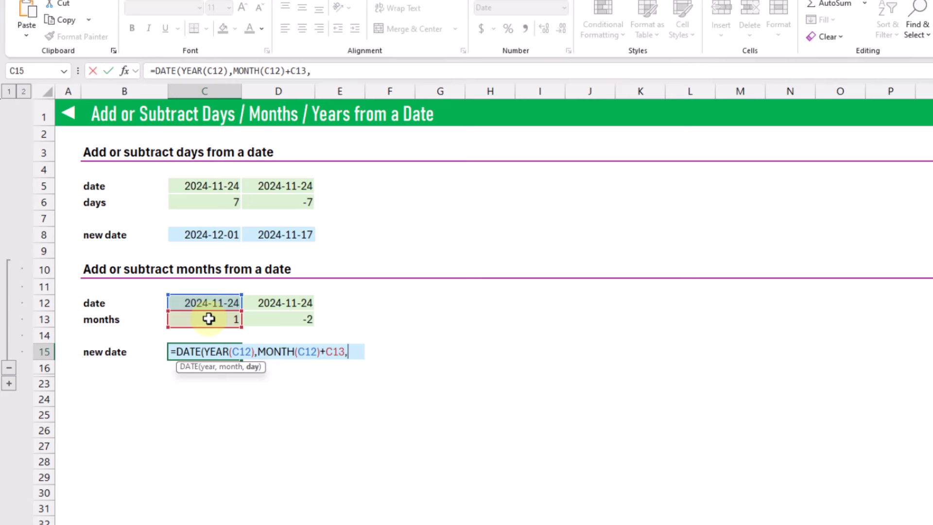
# - Complete the C15 formula with DAY(C12) as the day argument, giving =DATE(YEAR(C12),MONTH(C12)+C13,DAY(C12))
pyautogui.write('da')
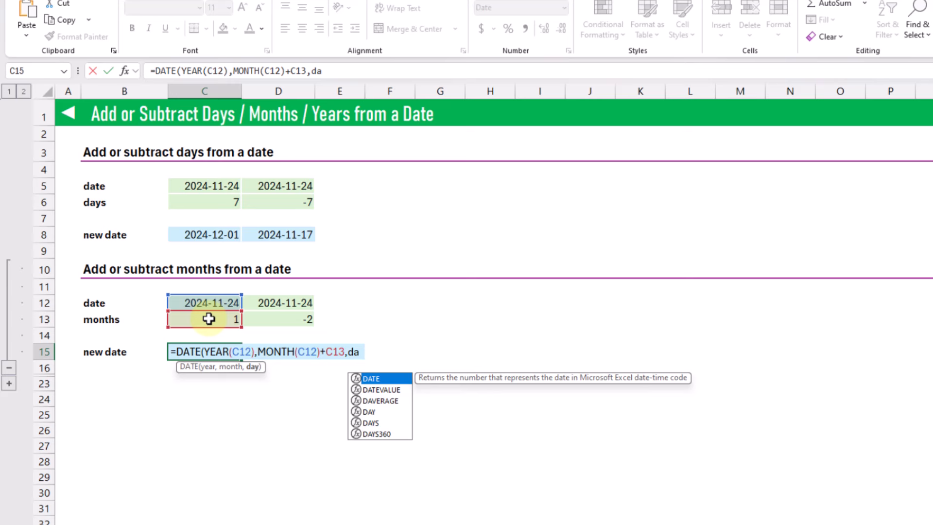
pyautogui.write('y(')
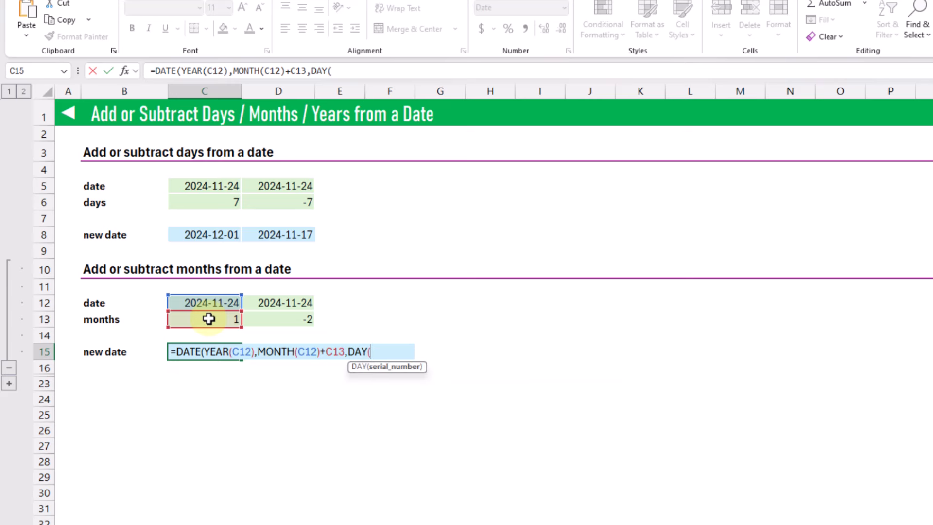
pyautogui.click(211, 302)
pyautogui.write(')')
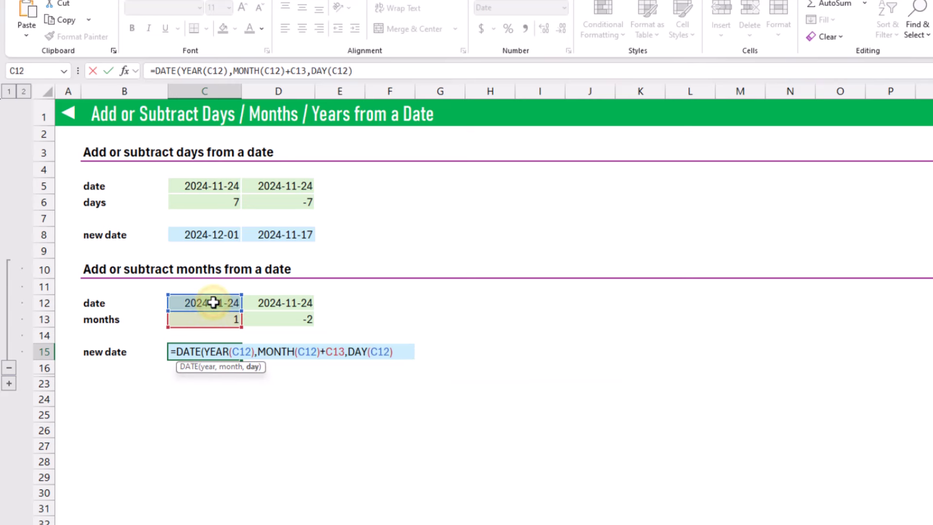
pyautogui.write(')')
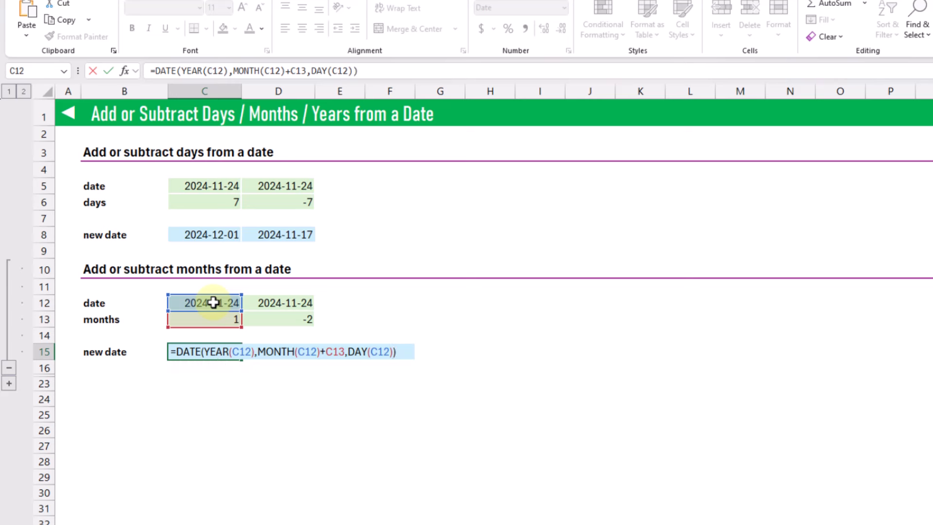
pyautogui.press('Return')
pyautogui.press('Up')
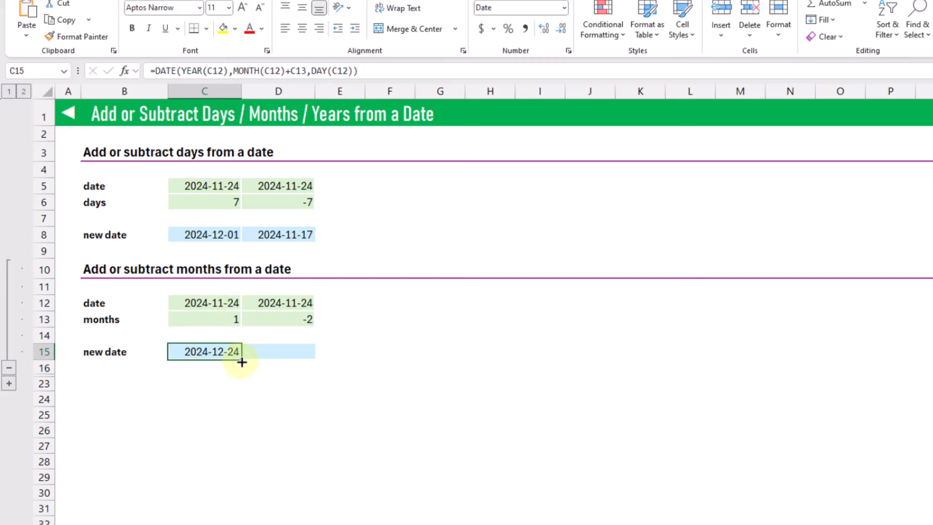
# - Fill the new date formula of the months section from C15 across to D15
pyautogui.moveTo(242, 359); pyautogui.dragTo(297, 350)
pyautogui.click(298, 350)
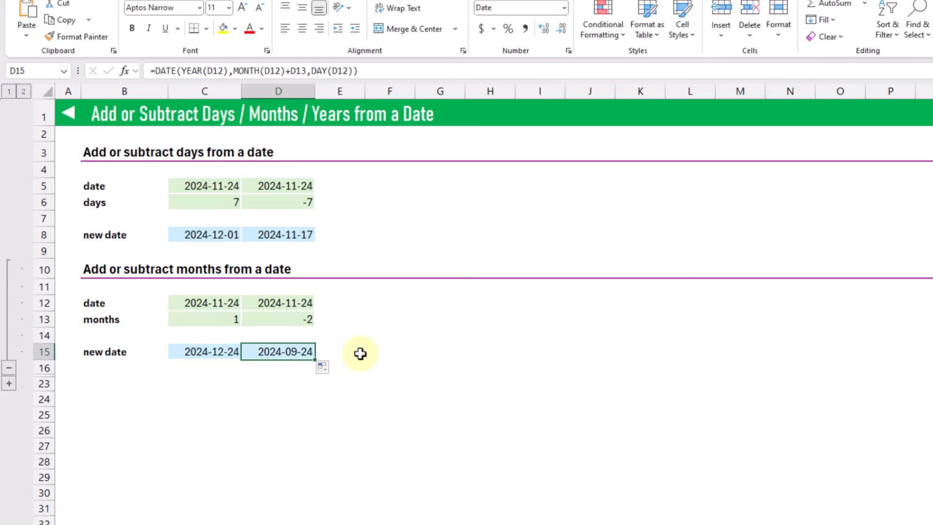
# - Expand the years section and copy the C15 formula into its new date cell C22
pyautogui.click(9, 384)
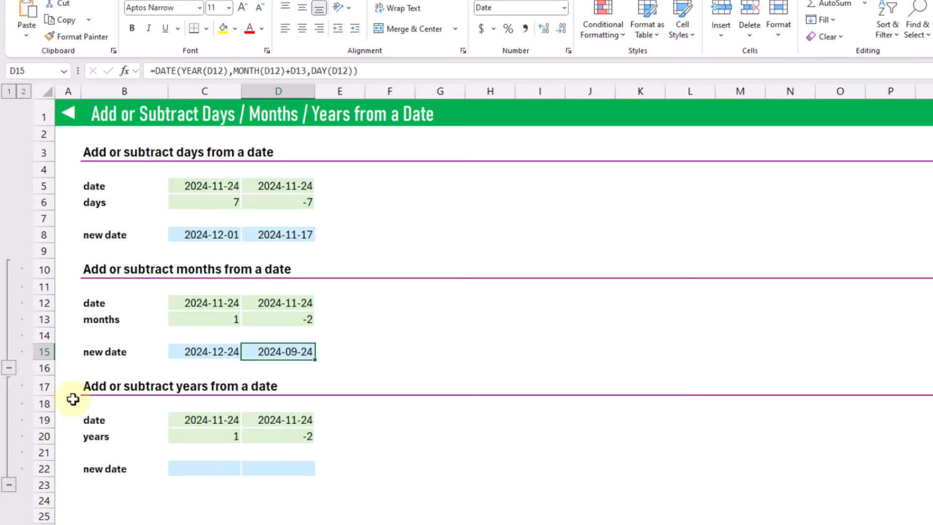
pyautogui.click(129, 386)
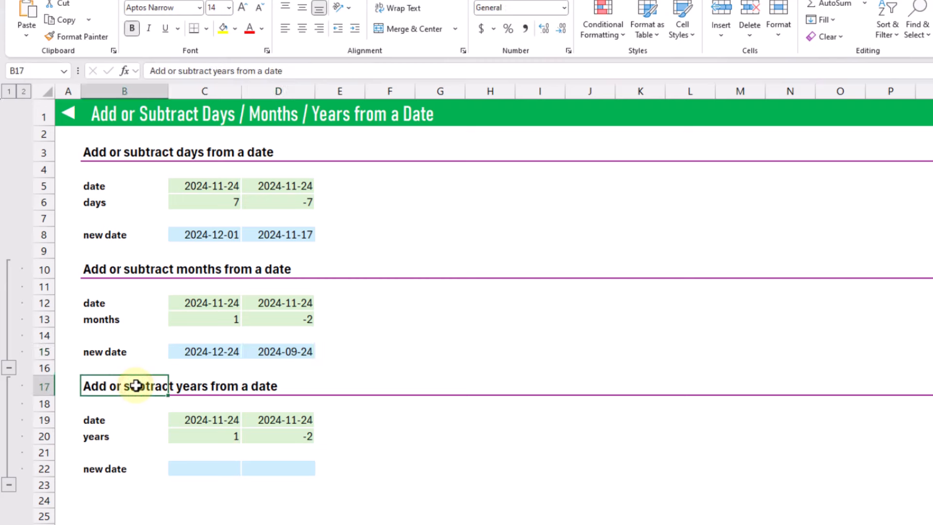
pyautogui.click(212, 350)
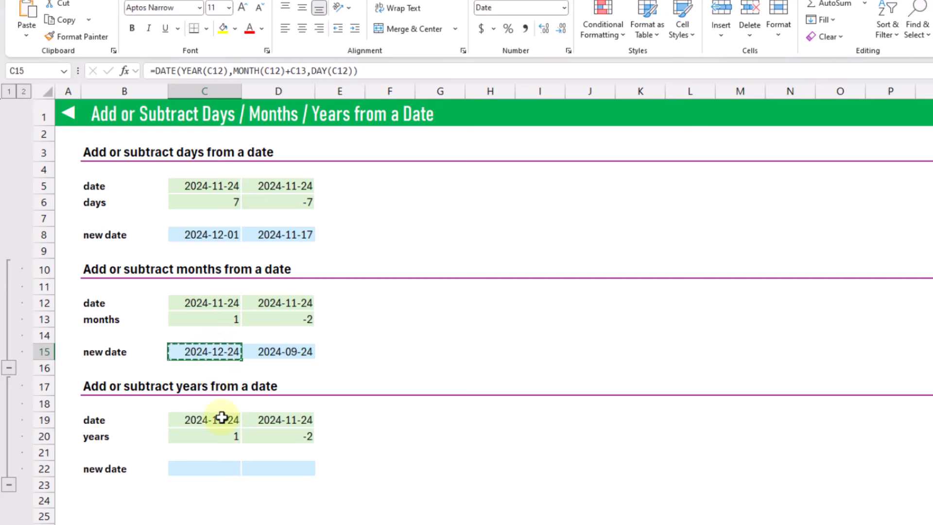
pyautogui.hotkey('ctrl', 'c')
pyautogui.click(220, 467)
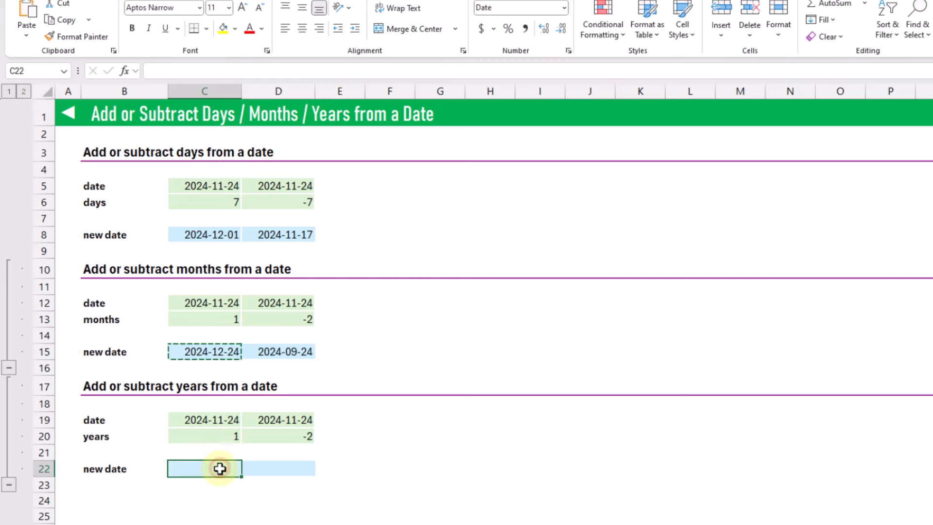
pyautogui.hotkey('ctrl', 'v')
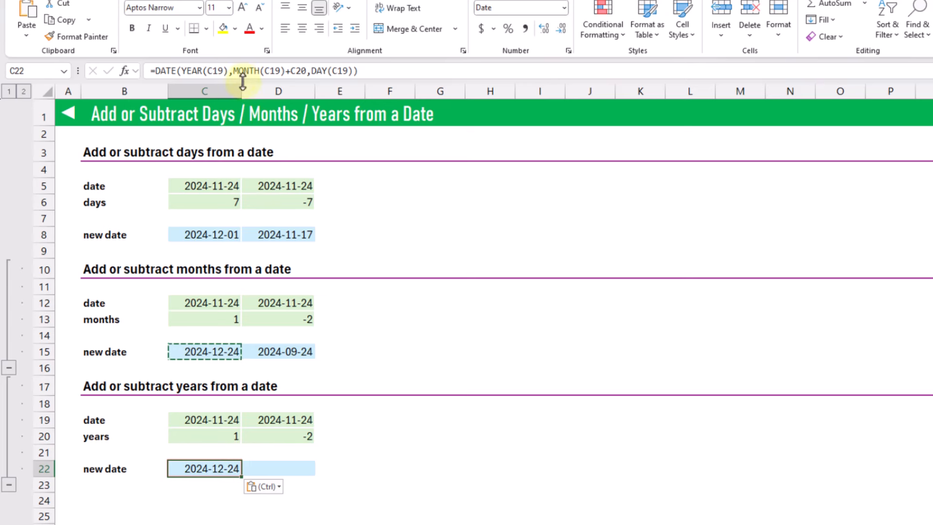
# - Change the C22 formula to =DATE(YEAR(C19)+C20,MONTH(C19),DAY(C19)) and fill it across to D22
pyautogui.moveTo(287, 72); pyautogui.dragTo(304, 74)
pyautogui.press('BackSpace')
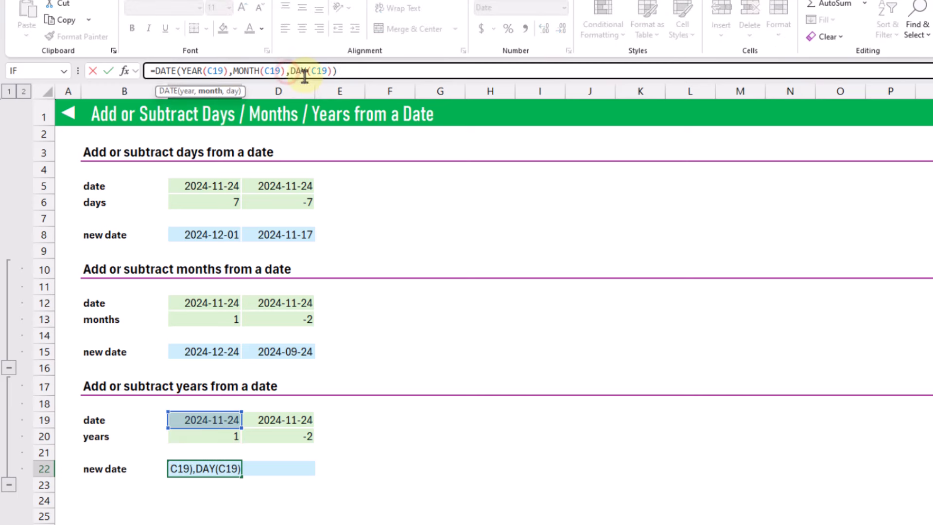
pyautogui.click(224, 71)
pyautogui.write('+')
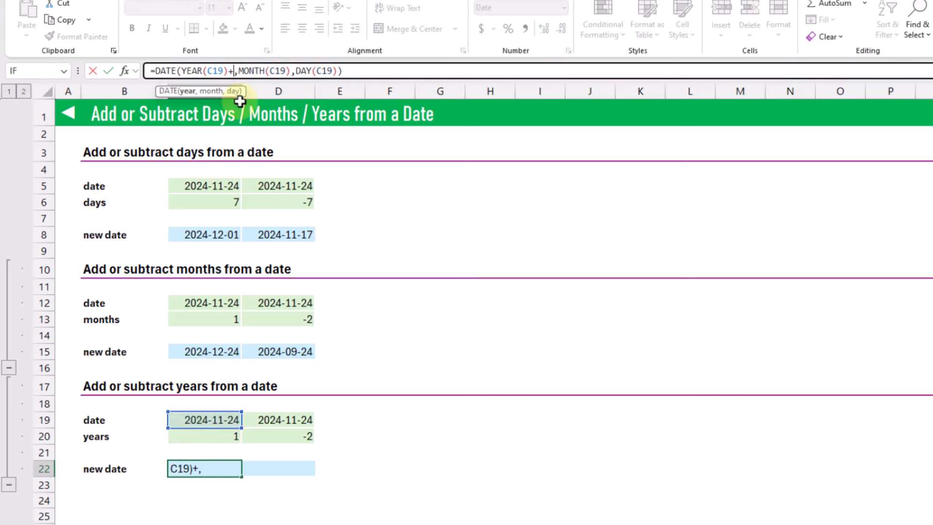
pyautogui.click(210, 436)
pyautogui.press('Return')
pyautogui.press('Up')
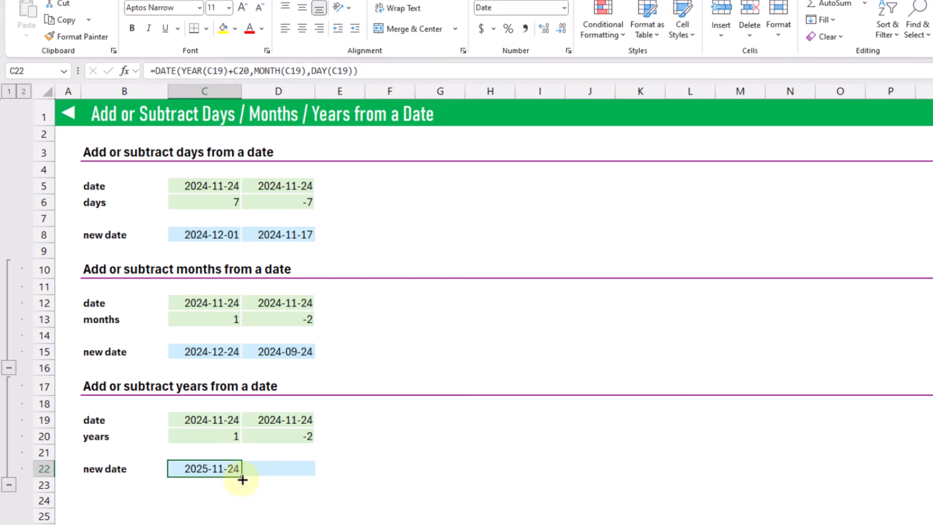
pyautogui.moveTo(242, 476); pyautogui.dragTo(295, 466)
pyautogui.click(295, 467)
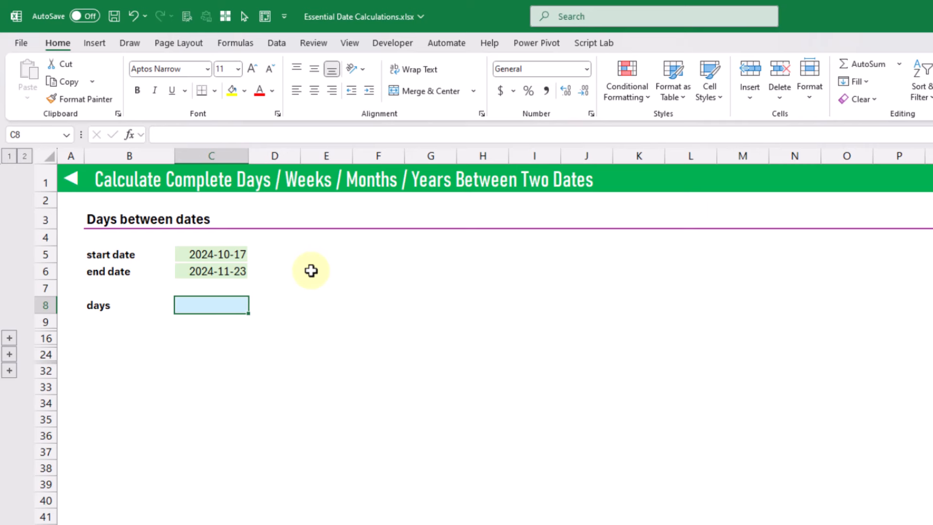
# - Calculate the days between the start and end dates by entering =C6-C5 in C8
pyautogui.write('=')
pyautogui.click(235, 270)
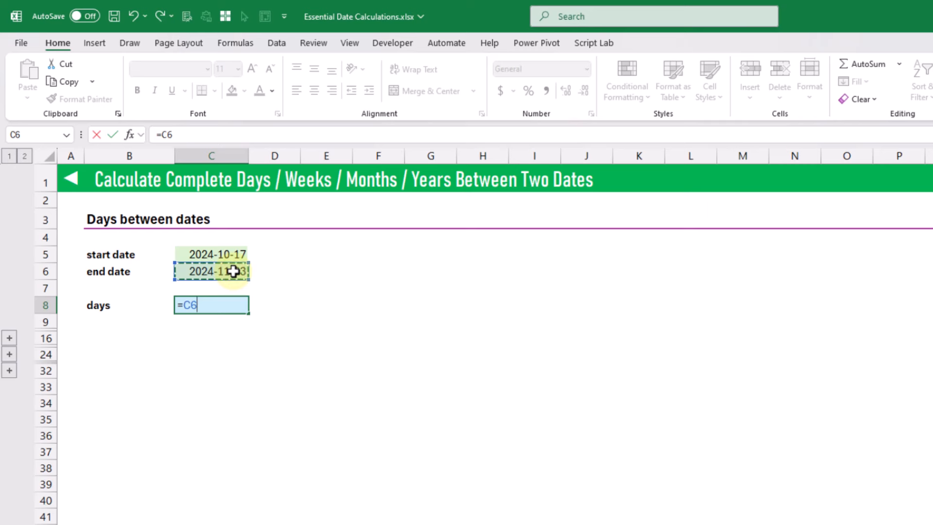
pyautogui.write('-')
pyautogui.click(234, 251)
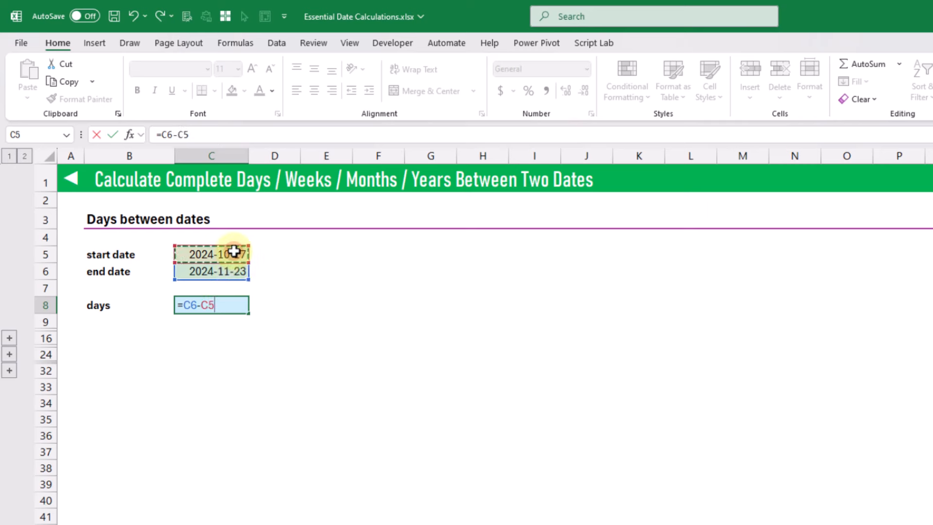
pyautogui.press('Return')
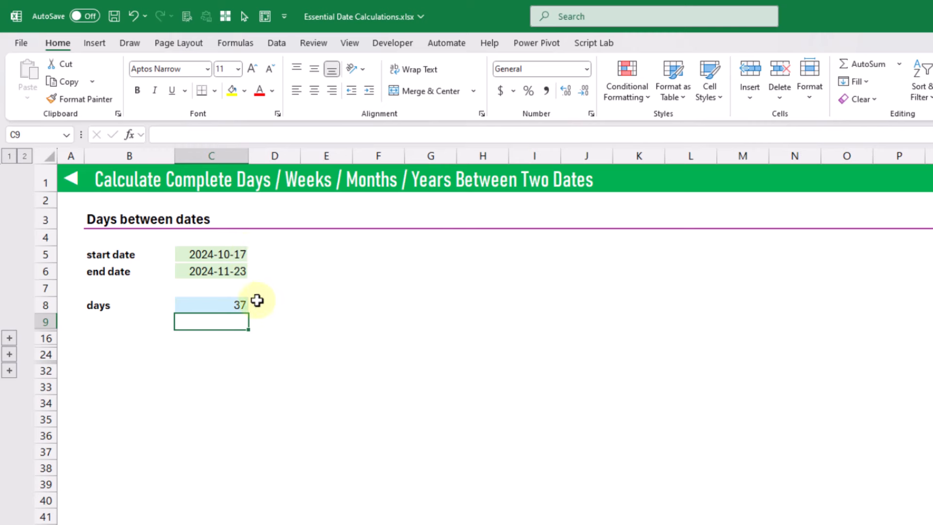
pyautogui.click(223, 304)
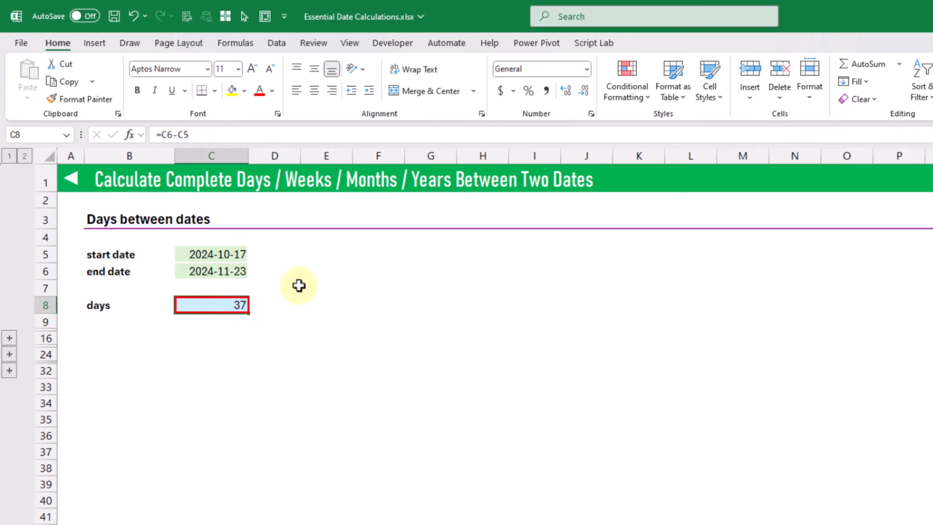
# - Expand the weeks section and enter =QUOTIENT(C13-C12,7) in C15 to get the complete weeks between the dates
pyautogui.click(10, 337)
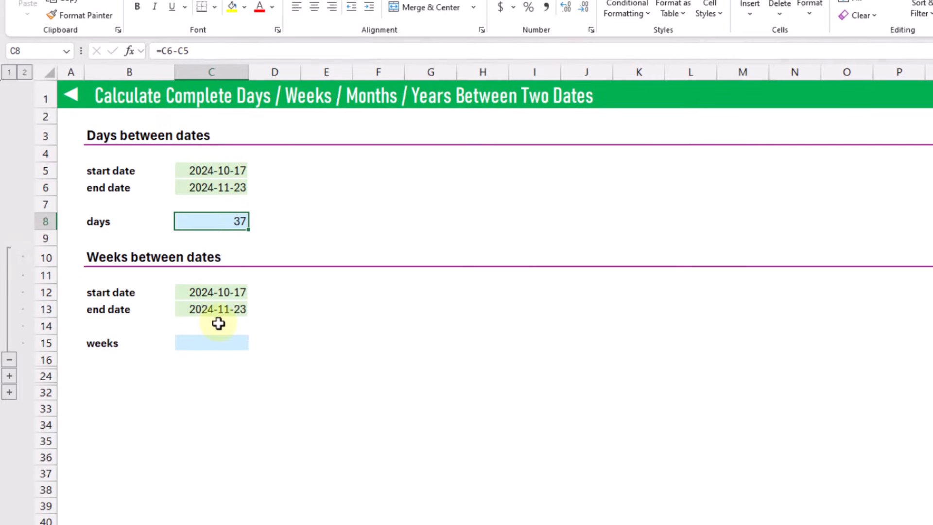
pyautogui.click(219, 342)
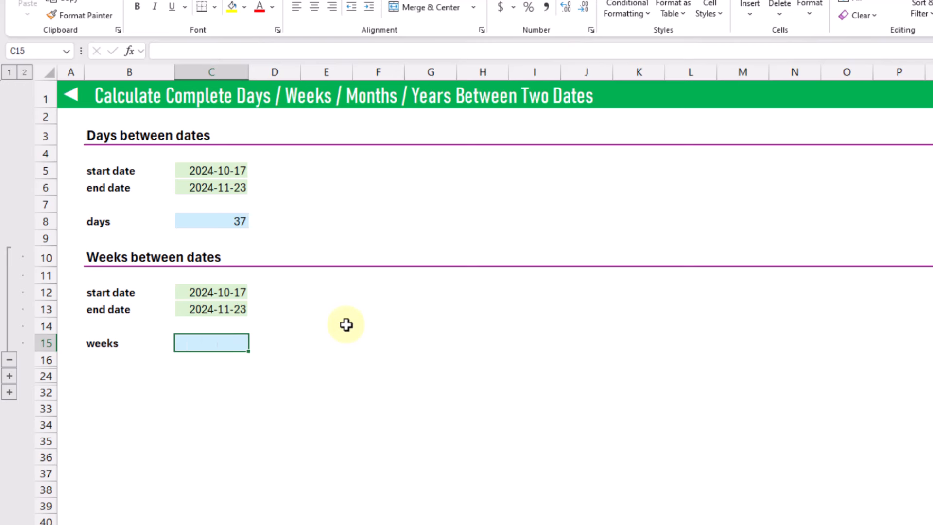
pyautogui.write('=quo')
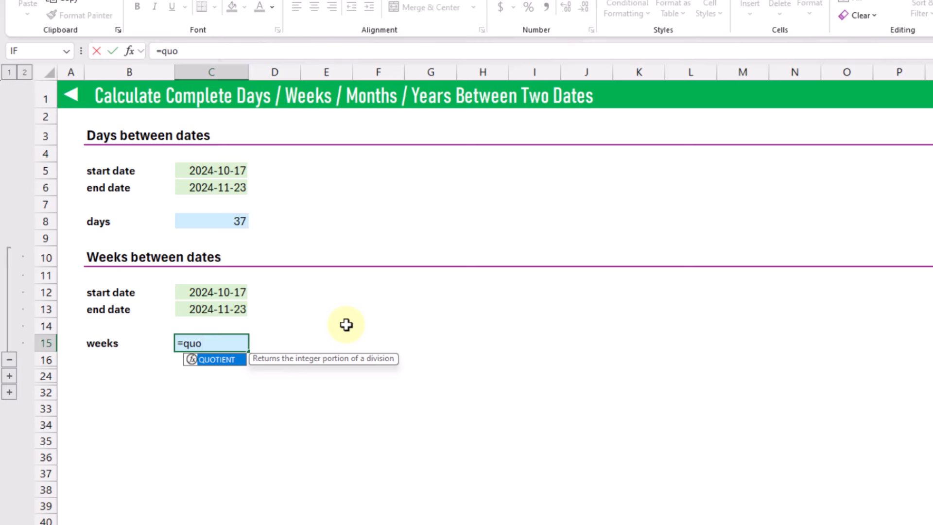
pyautogui.press('Tab')
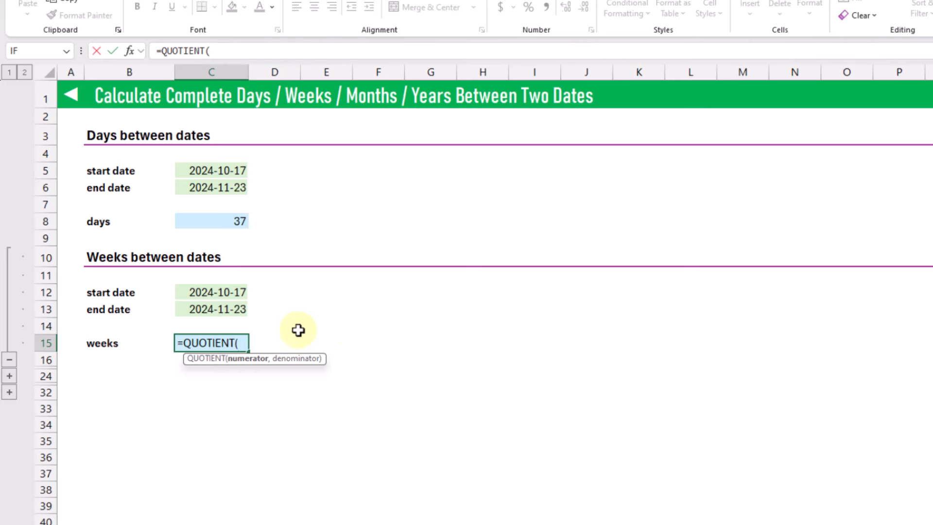
pyautogui.click(229, 308)
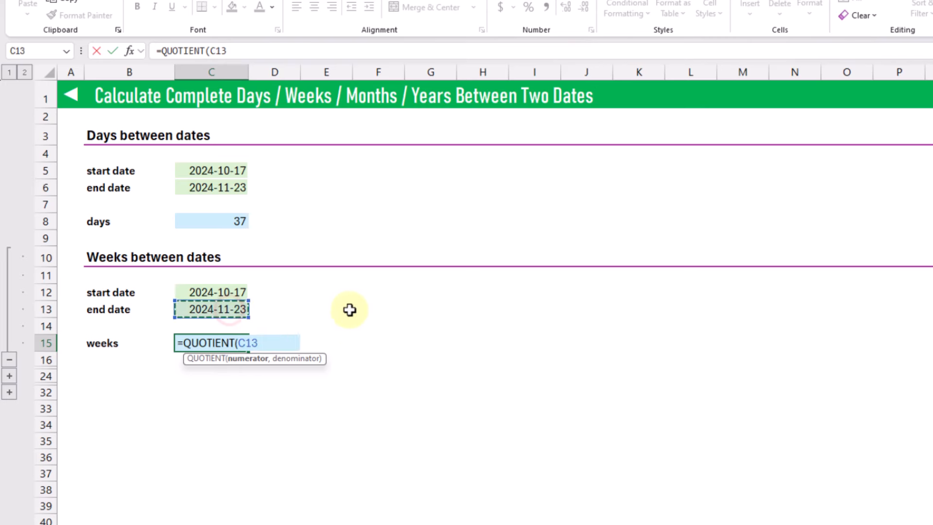
pyautogui.write('-')
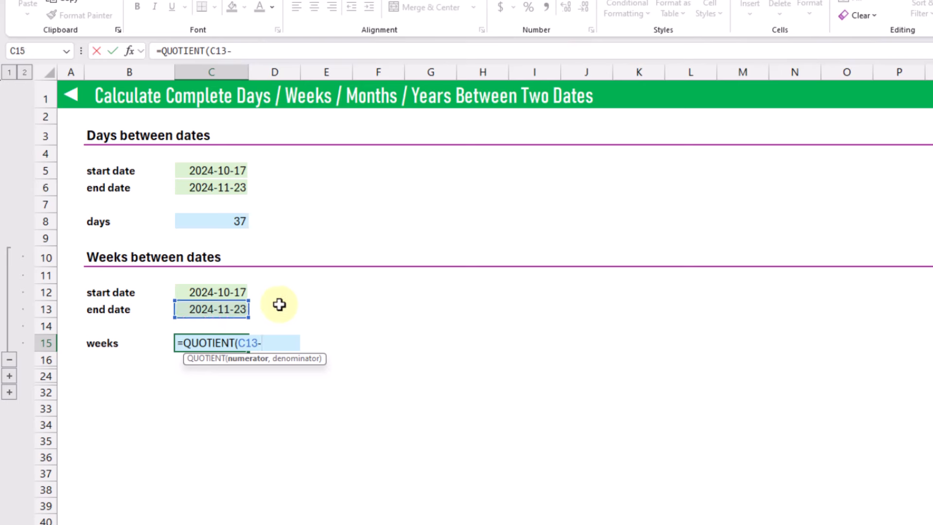
pyautogui.click(221, 292)
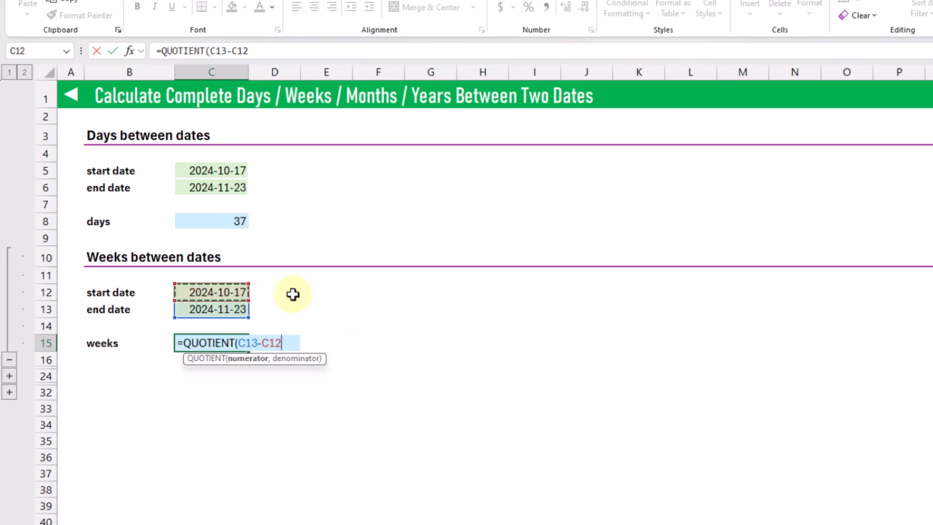
pyautogui.write(',')
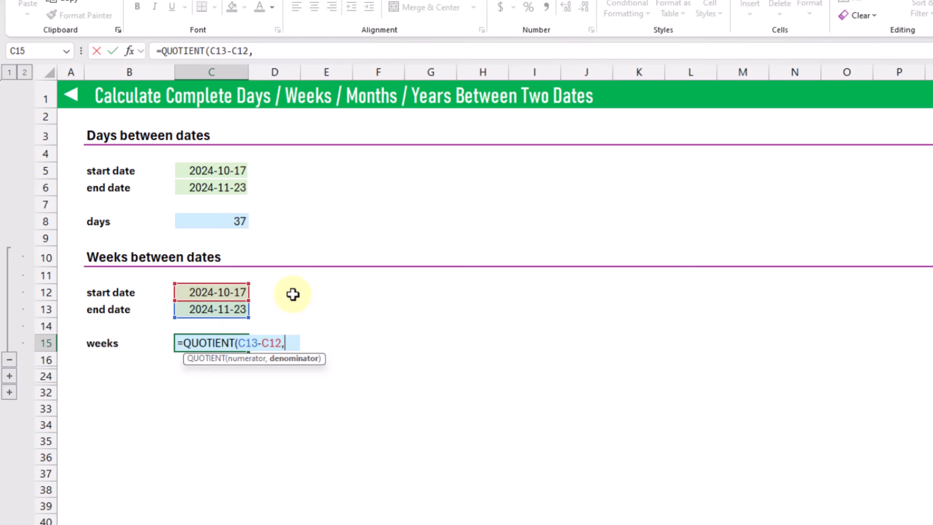
pyautogui.write('7)')
pyautogui.press('Return')
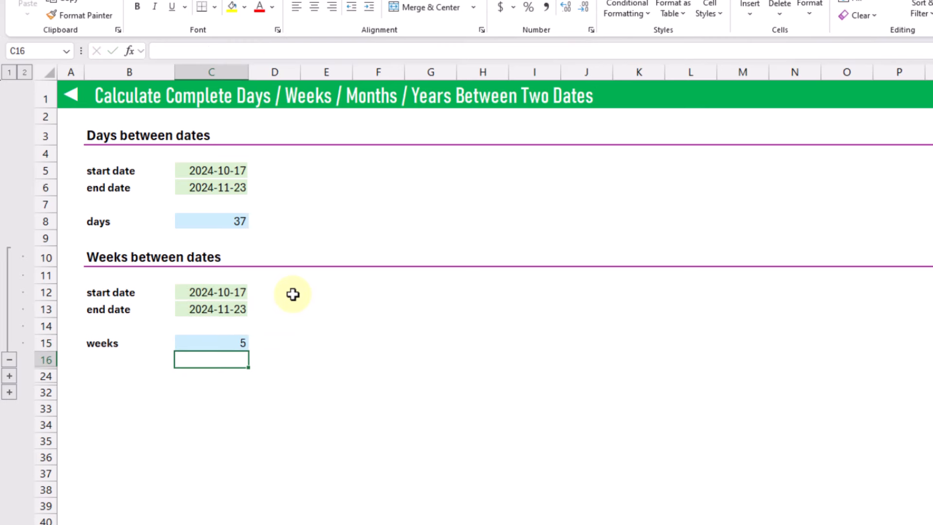
pyautogui.click(235, 341)
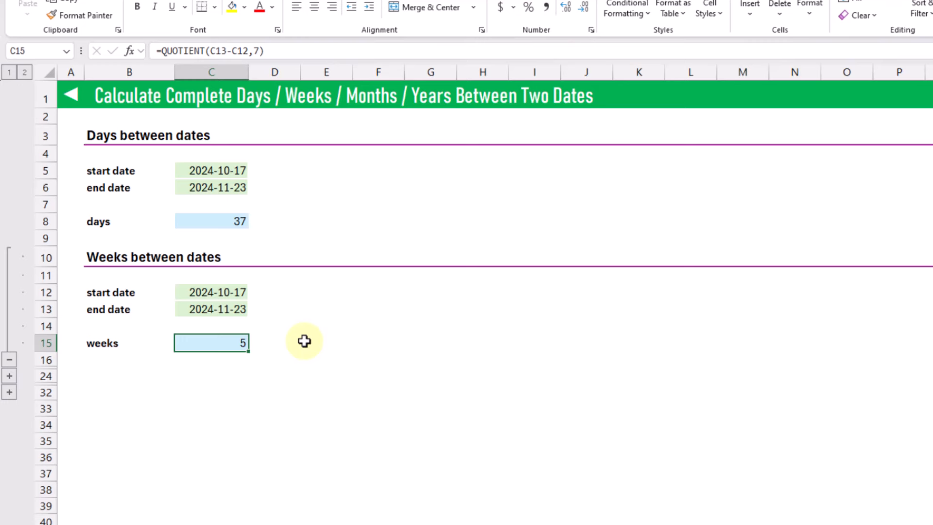
# - Expand the months section and enter =DATEDIF(C19,C20,C21) in C23 to get the complete months between the dates
pyautogui.click(9, 376)
pyautogui.scroll(-5, 194, 335)
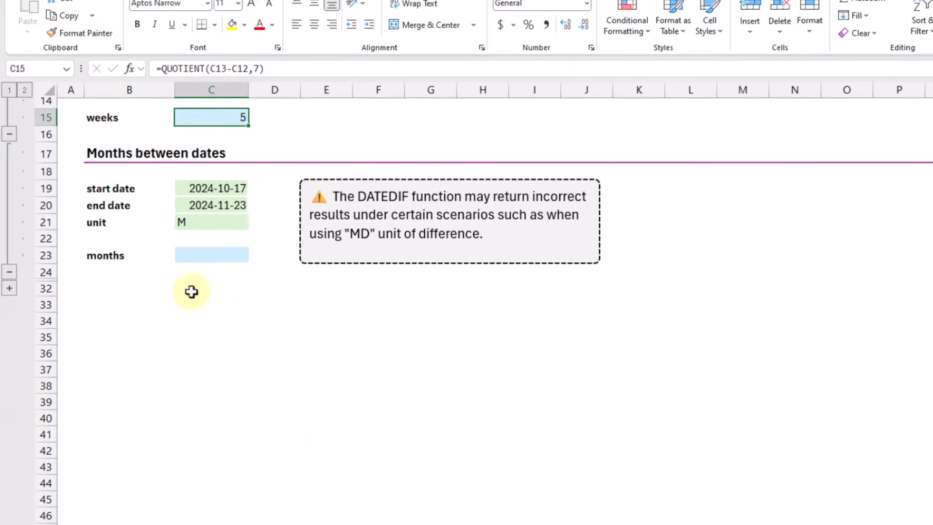
pyautogui.click(221, 240)
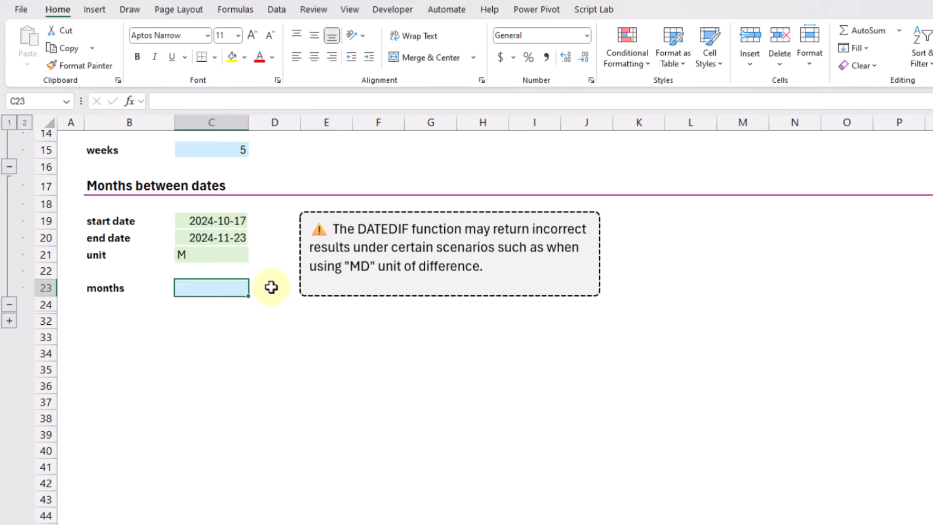
pyautogui.write('=date')
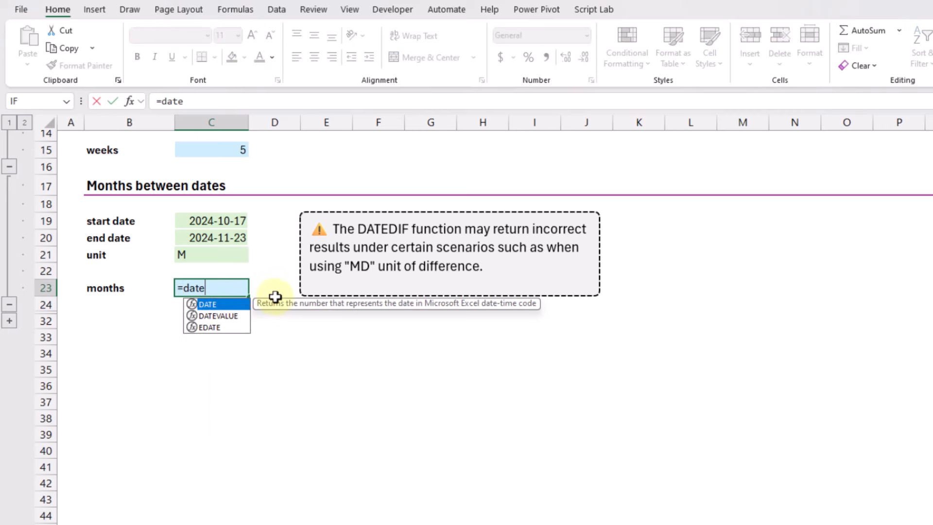
pyautogui.write('dif(')
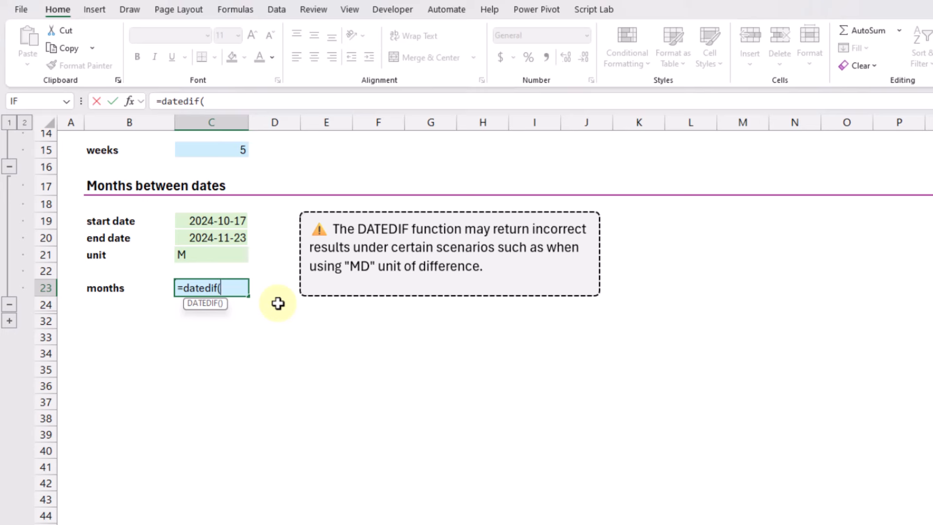
pyautogui.click(232, 221)
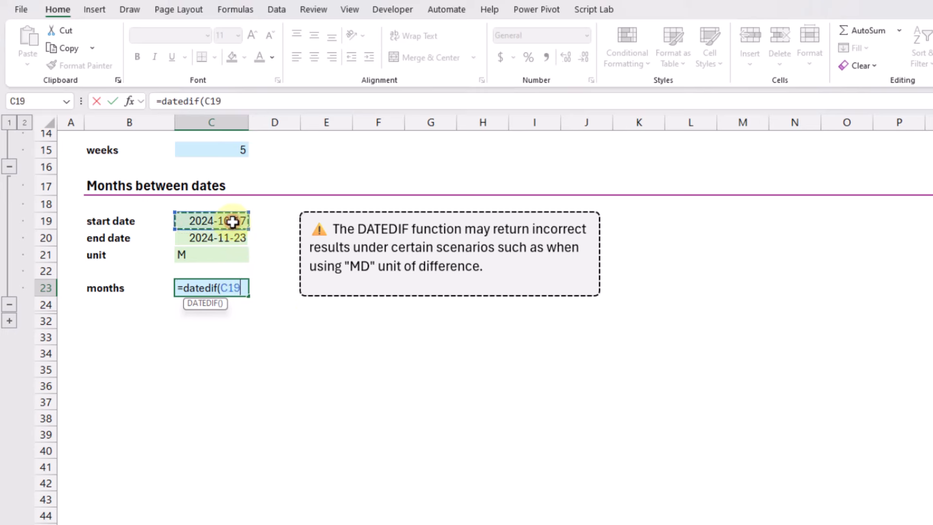
pyautogui.write(',')
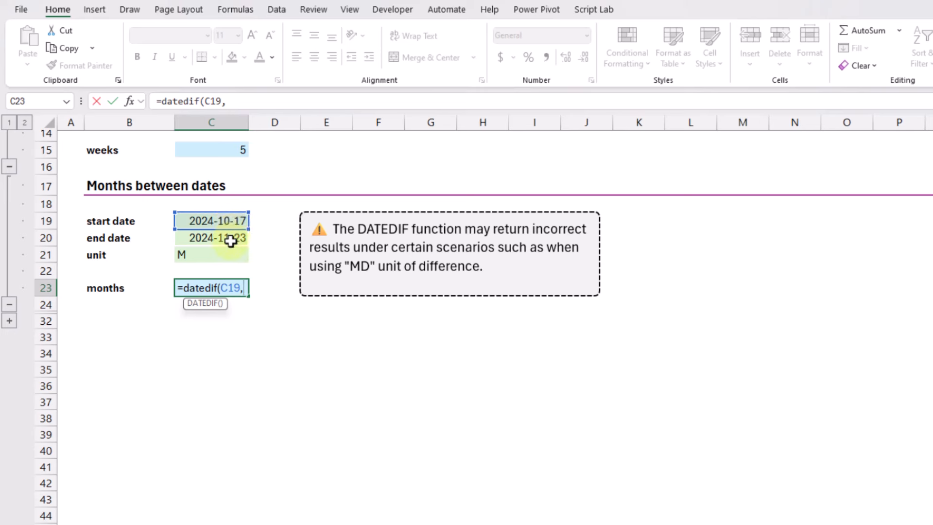
pyautogui.click(229, 240)
pyautogui.write(',')
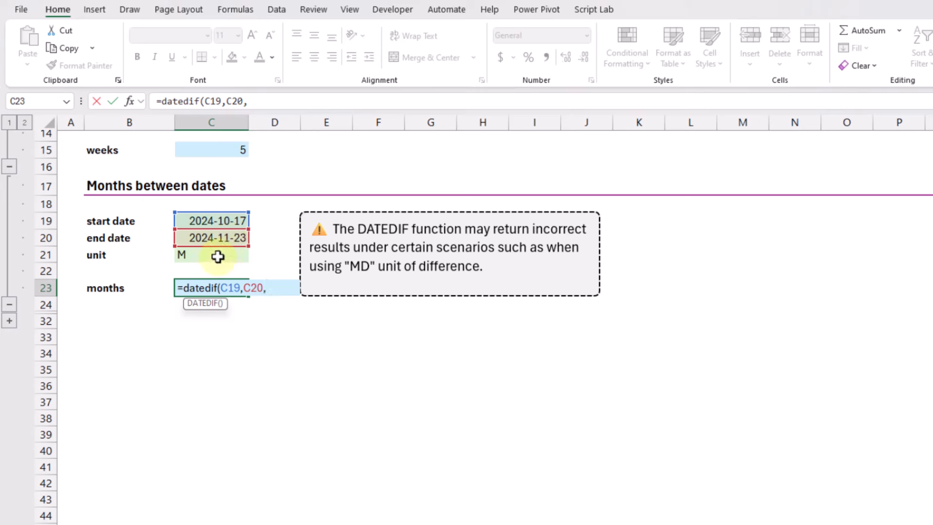
pyautogui.click(218, 256)
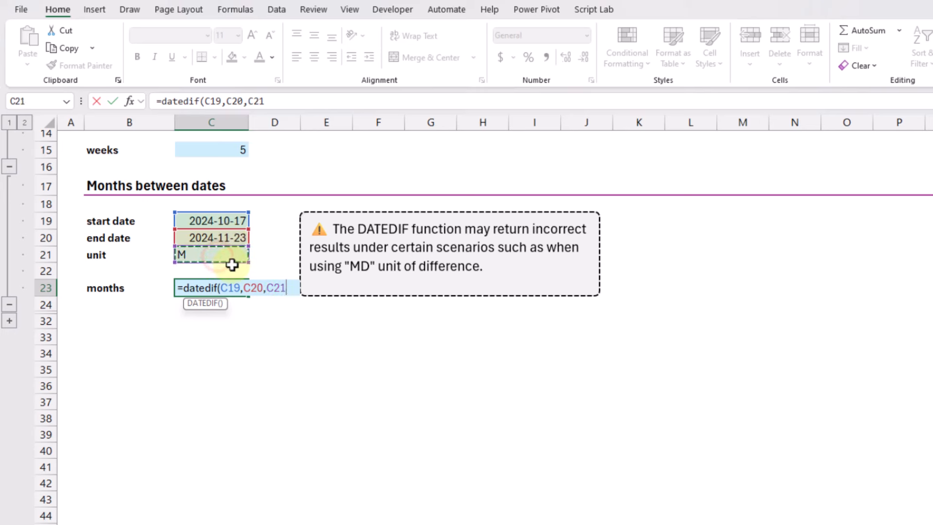
pyautogui.write(')')
pyautogui.press('Return')
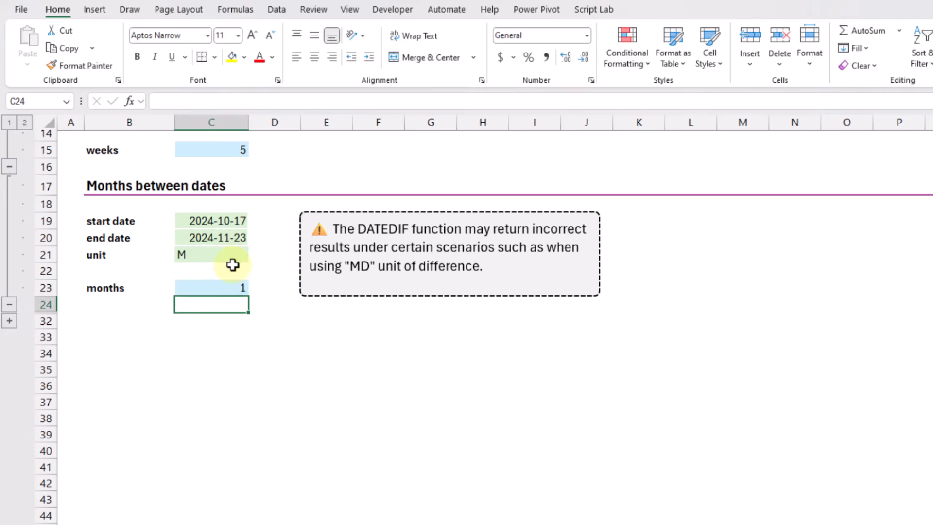
pyautogui.click(211, 287)
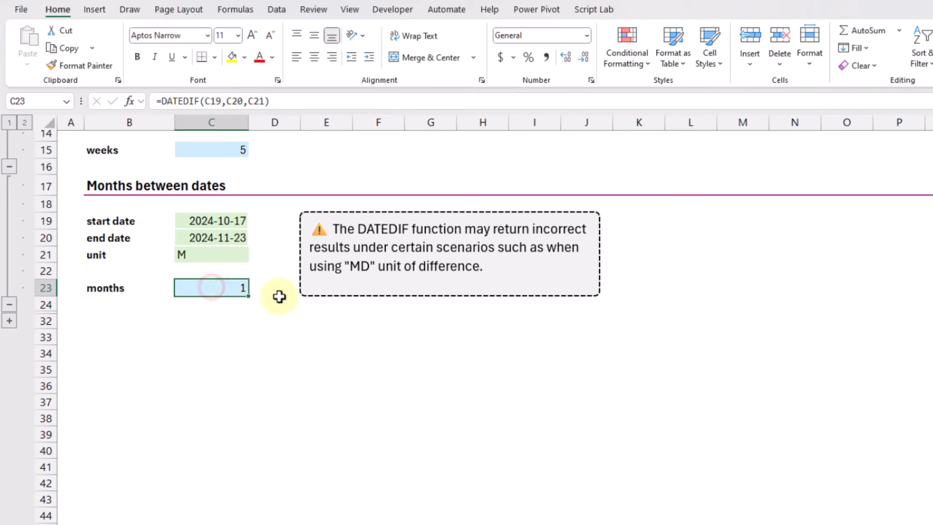
# - Expand the years section and enter =DATEDIF(C27,C28,C29) in C31 to get the complete years between the dates
pyautogui.click(8, 322)
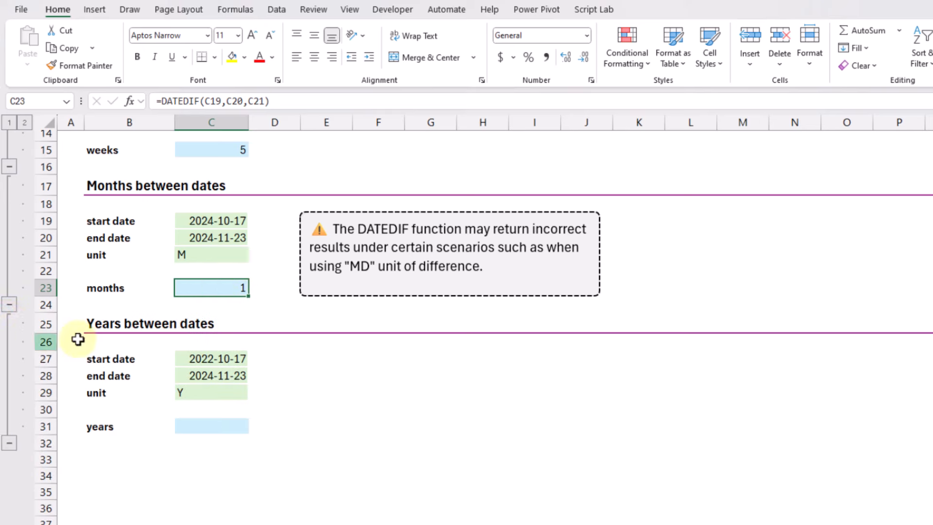
pyautogui.click(130, 325)
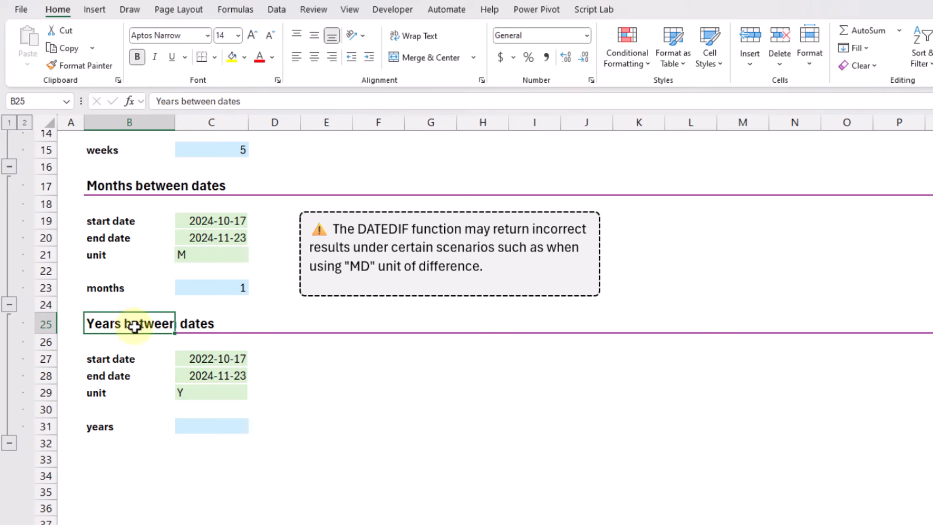
pyautogui.click(202, 427)
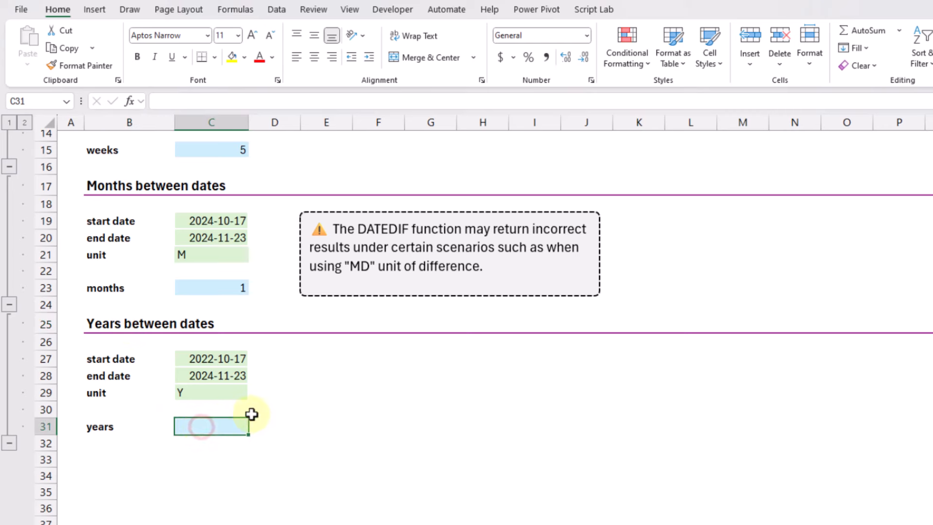
pyautogui.write('=')
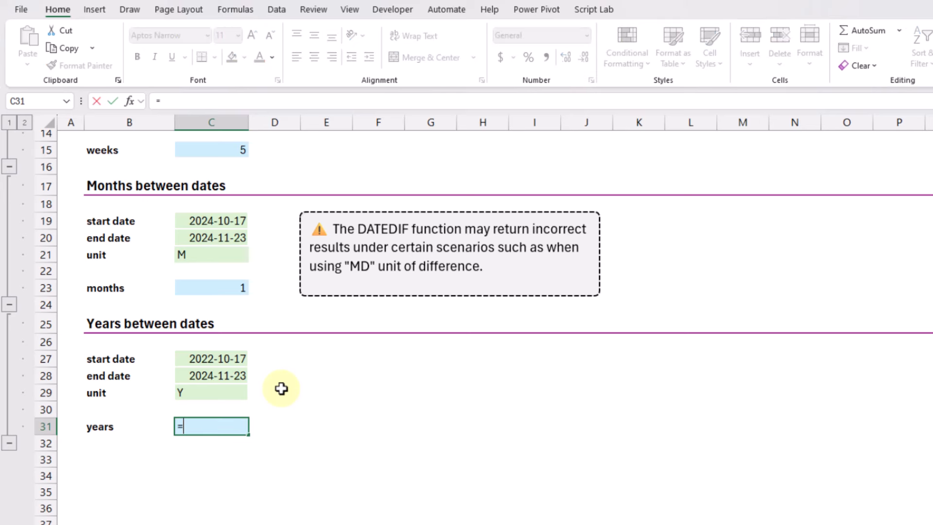
pyautogui.write('datedif(')
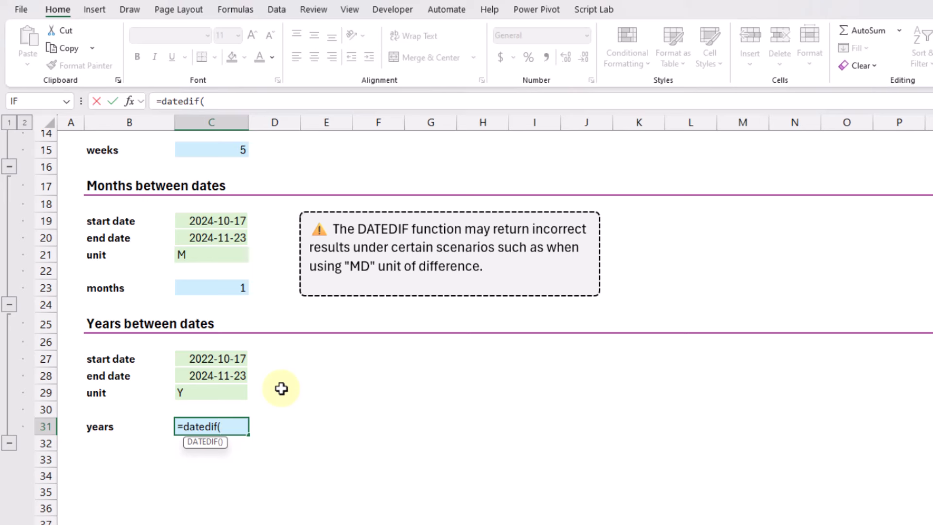
pyautogui.click(230, 358)
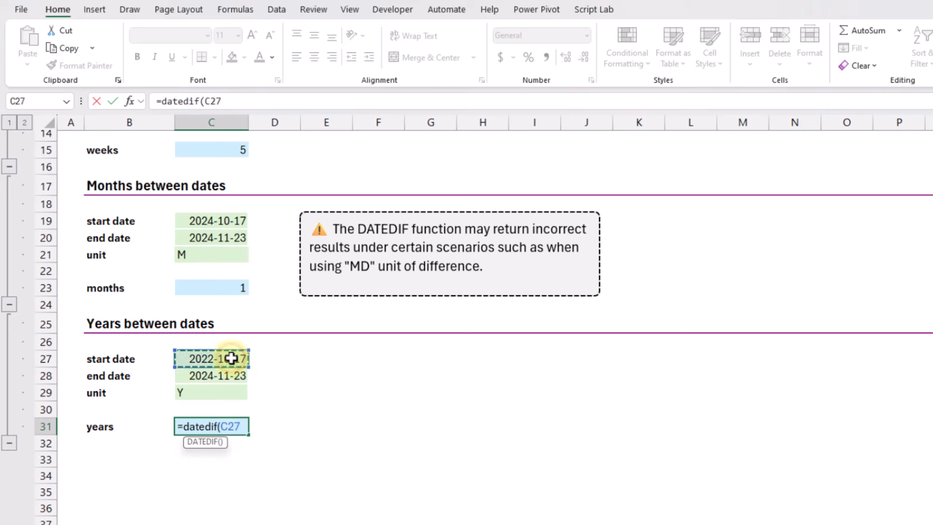
pyautogui.write(',')
pyautogui.click(226, 375)
pyautogui.write(',')
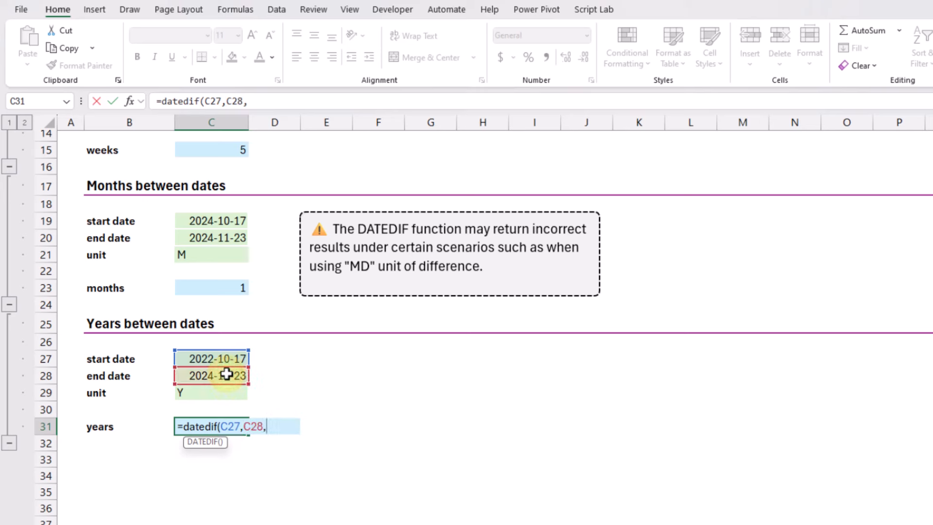
pyautogui.click(208, 394)
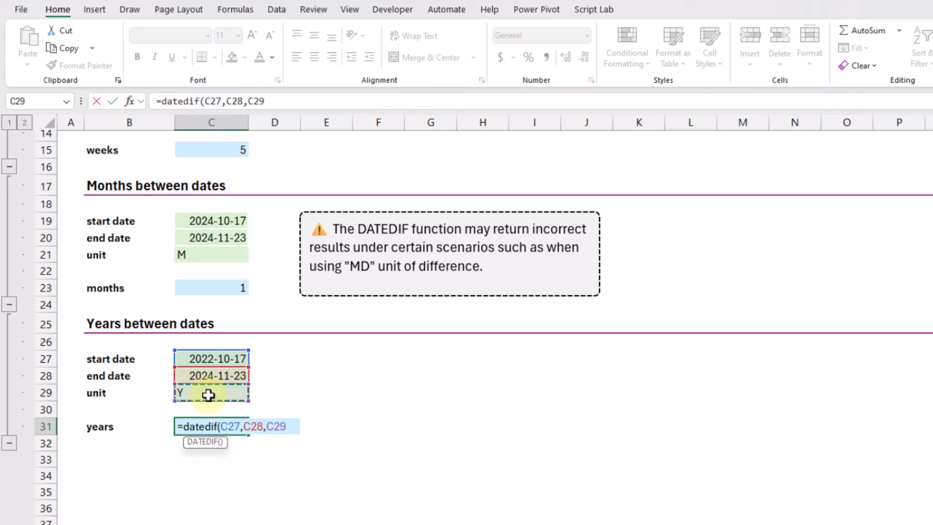
pyautogui.write(')')
pyautogui.press('Return')
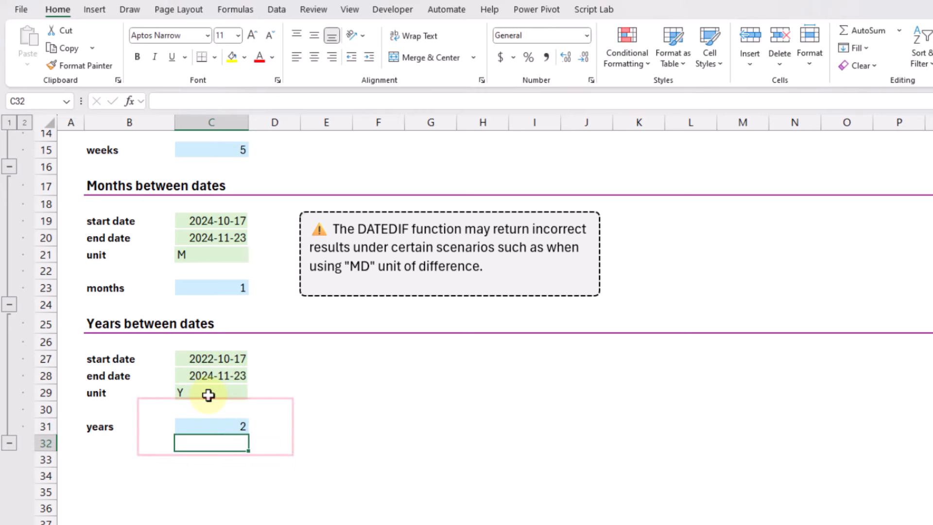
pyautogui.click(211, 426)
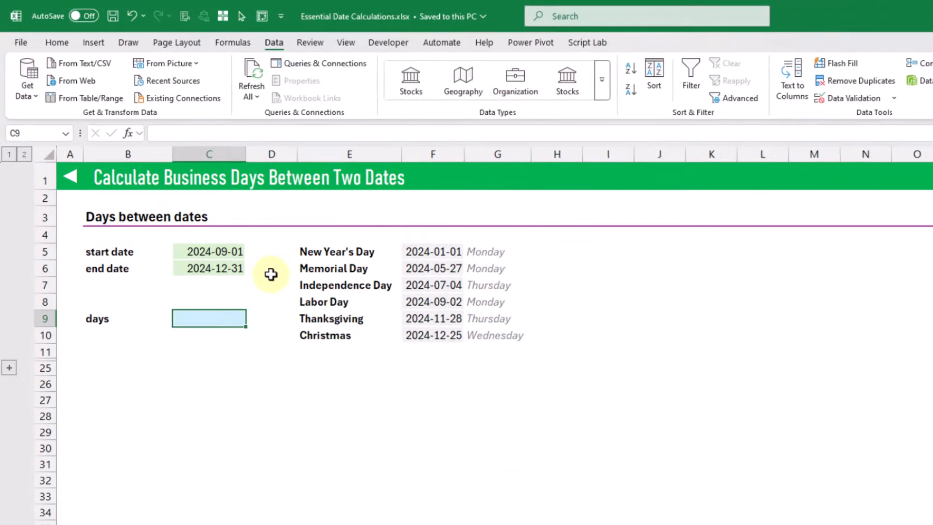
# - Calculate the business days in C9 with =NETWORKDAYS.INTL(C5,C6,1,F5:F10), using Saturday and Sunday as the weekend and the listed dates as holidays
pyautogui.write('=net')
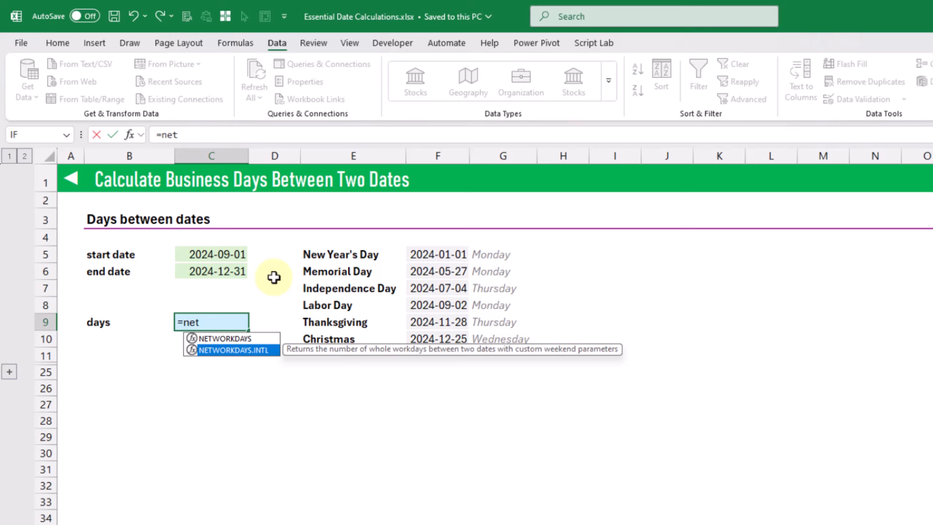
pyautogui.press('Tab')
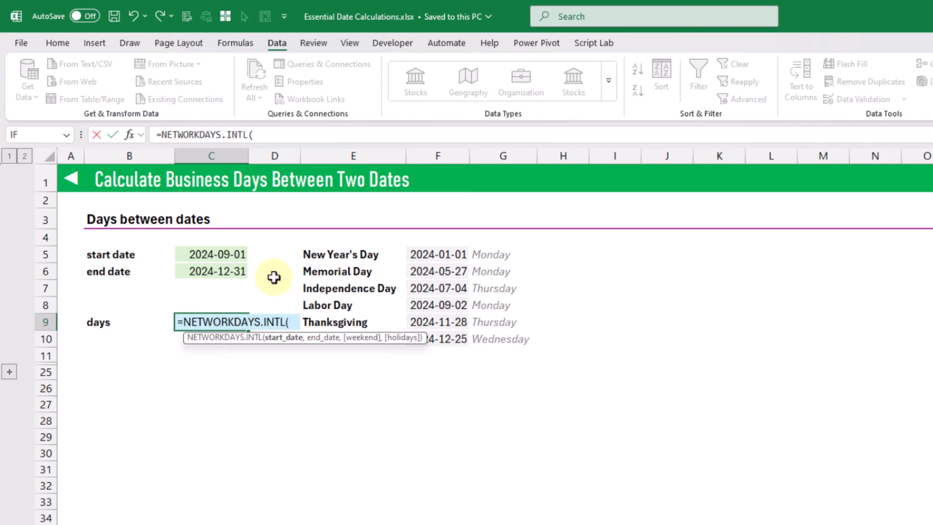
pyautogui.click(232, 252)
pyautogui.write(',')
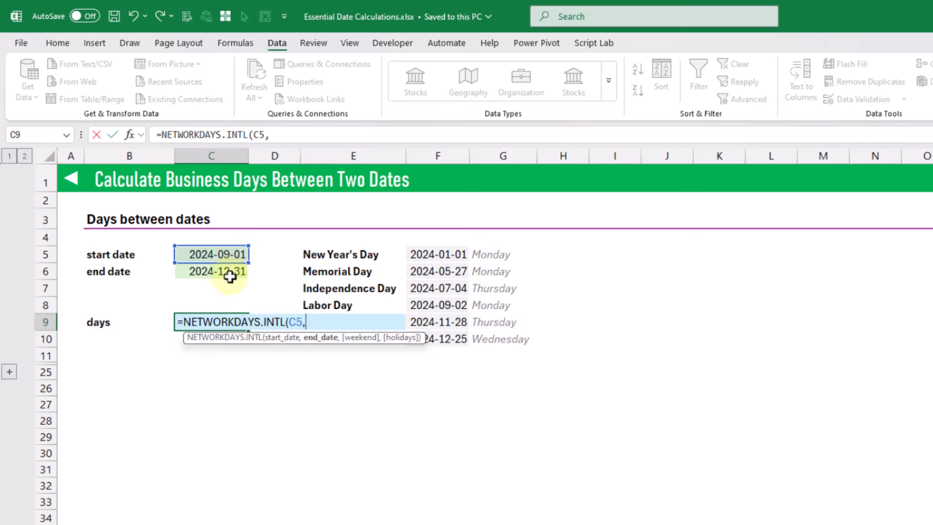
pyautogui.click(223, 270)
pyautogui.write(',')
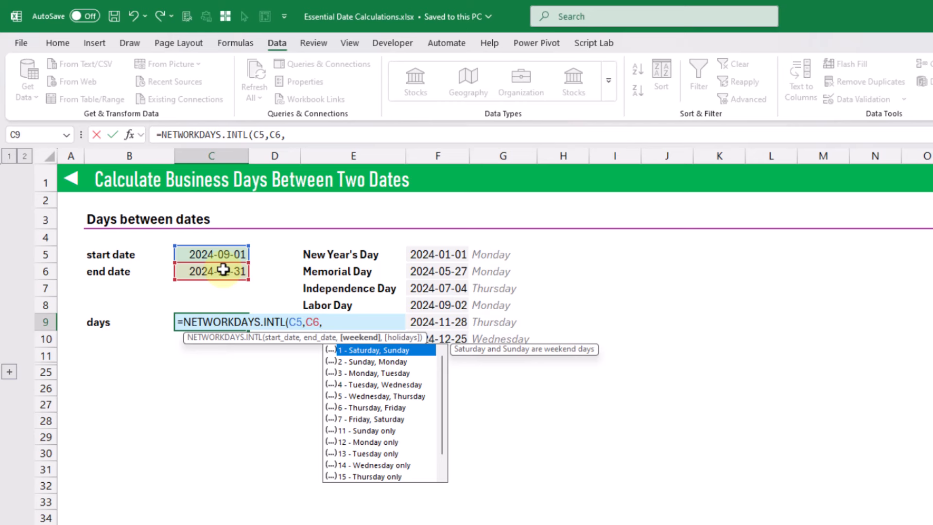
pyautogui.press('Down')
pyautogui.press('Down')
pyautogui.press('Down')
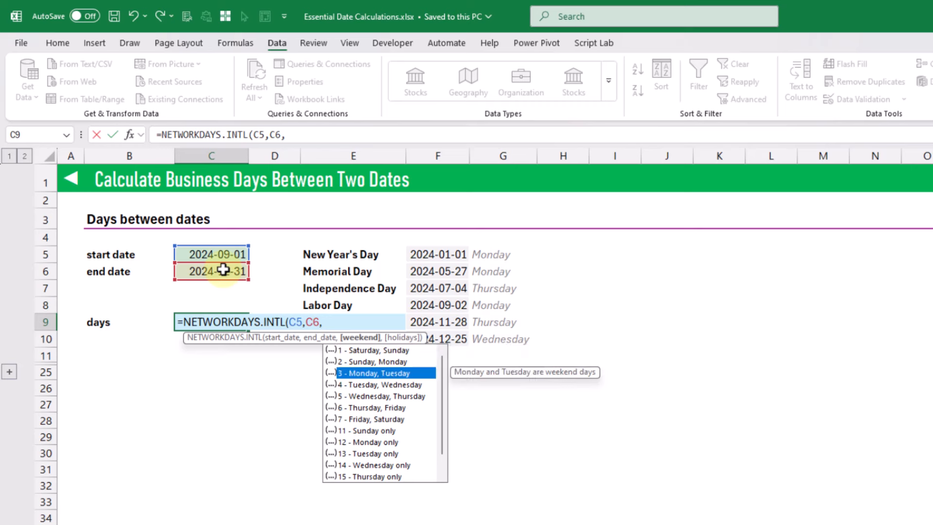
pyautogui.press('Up')
pyautogui.press('Up')
pyautogui.press('Up')
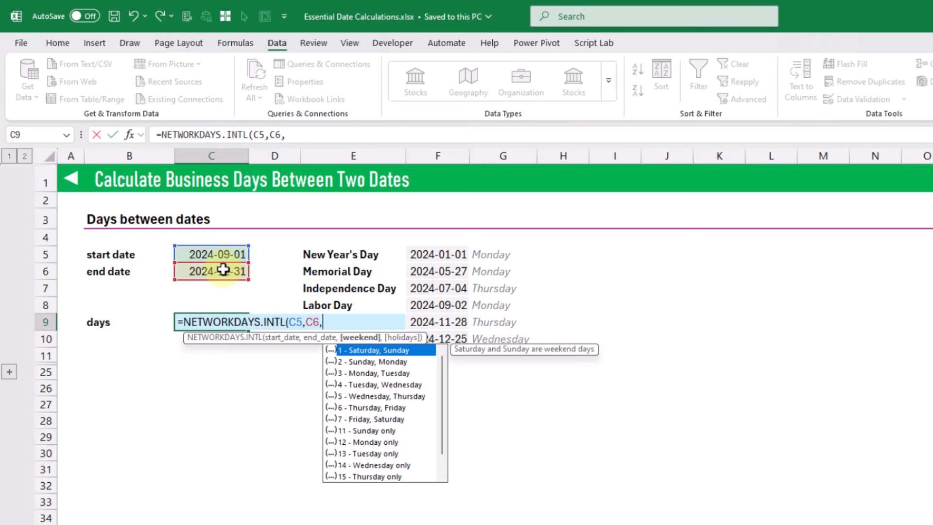
pyautogui.press('Tab')
pyautogui.write(',')
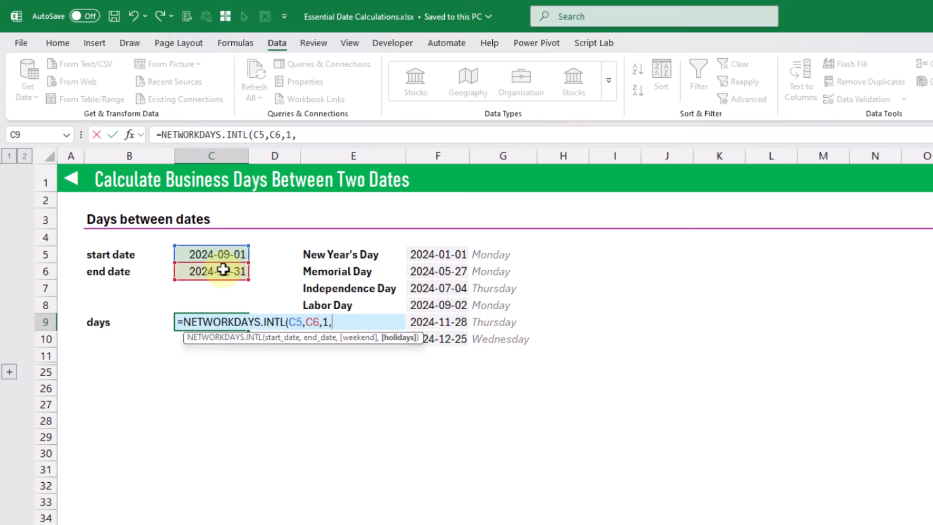
pyautogui.moveTo(421, 259); pyautogui.dragTo(442, 336)
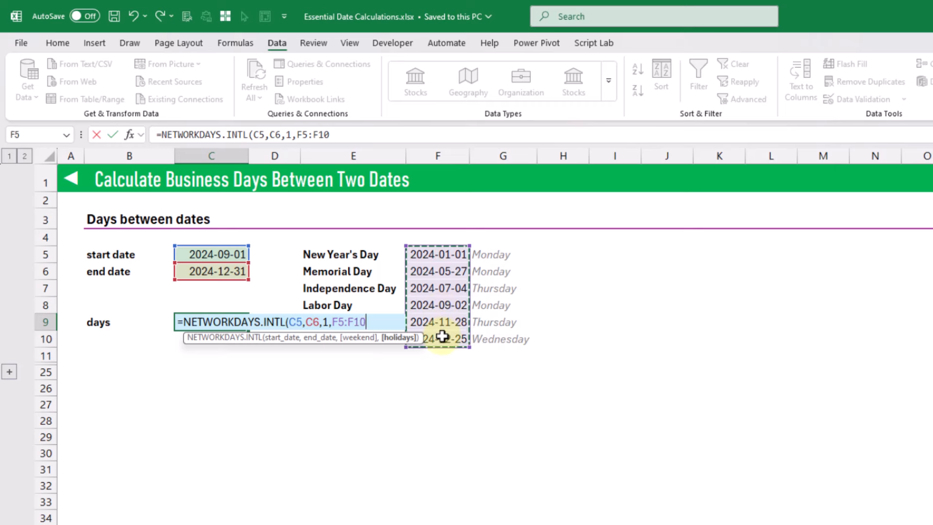
pyautogui.write(')')
pyautogui.press('Return')
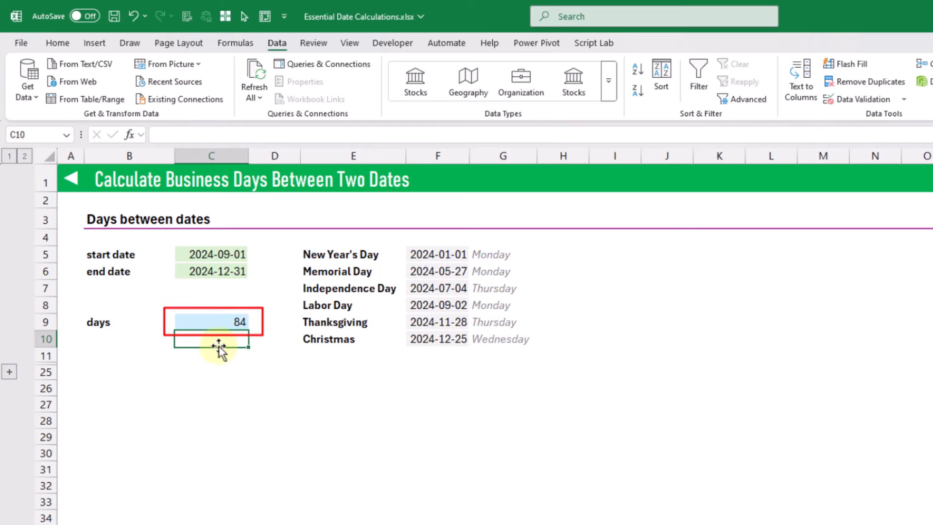
pyautogui.click(210, 324)
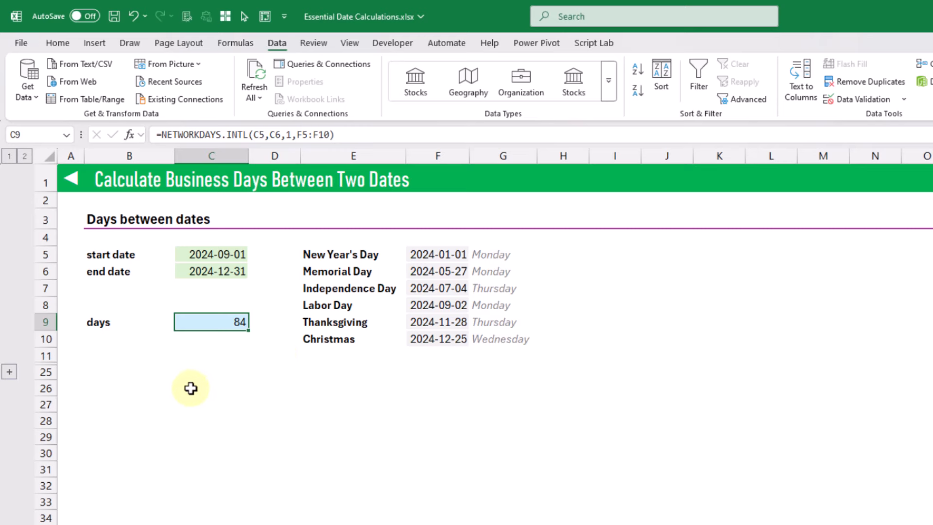
# - Expand the weekend string section and replace the weekend argument in the C9 formula with C12, giving =NETWORKDAYS.INTL(C5,C6,C12,F5:F10)
pyautogui.click(10, 372)
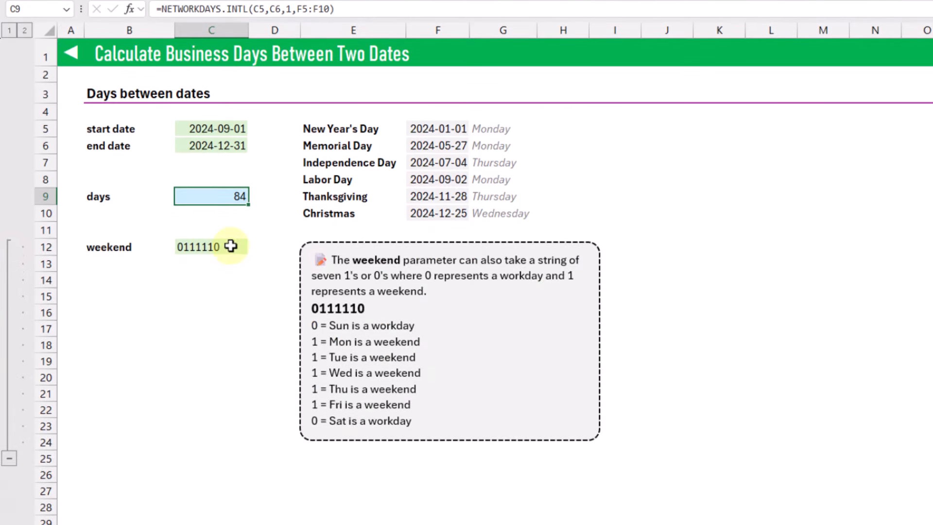
pyautogui.click(230, 247)
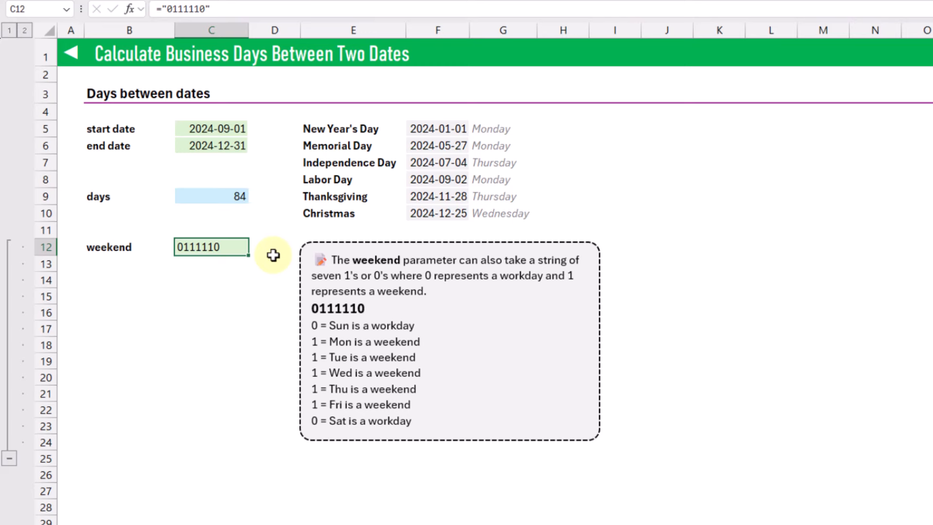
pyautogui.click(219, 196)
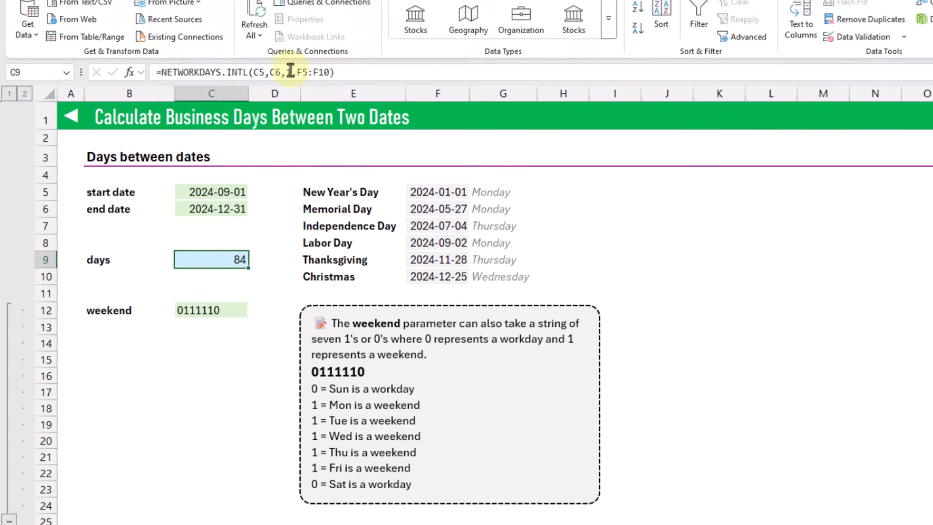
pyautogui.click(286, 9)
pyautogui.doubleClick(289, 75)
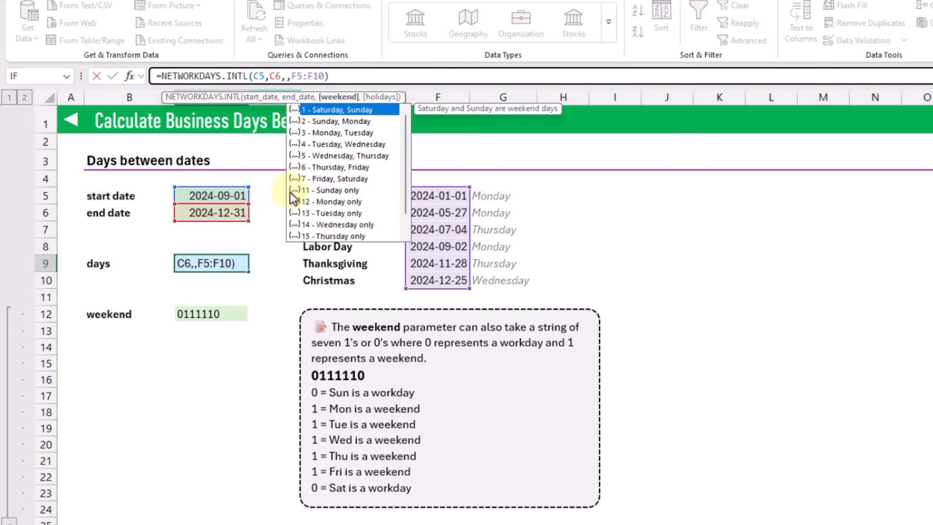
pyautogui.click(223, 309)
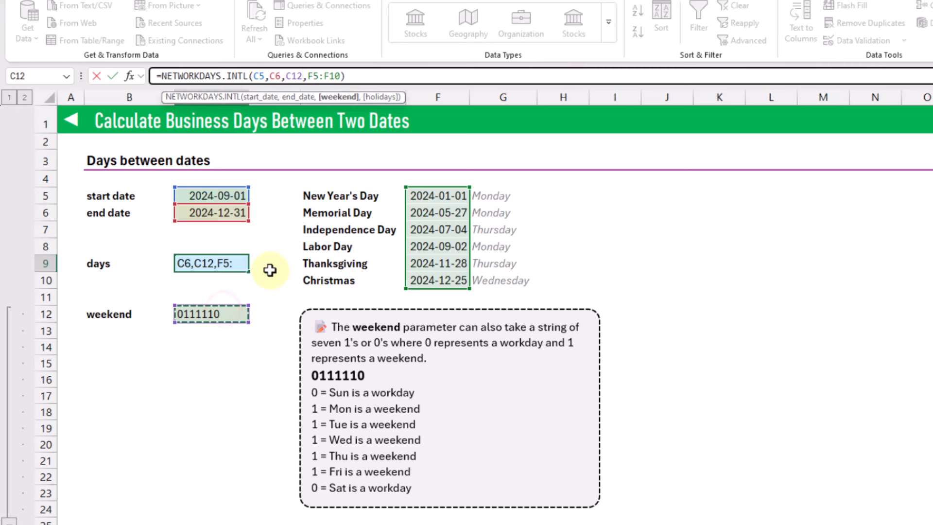
pyautogui.press('Return')
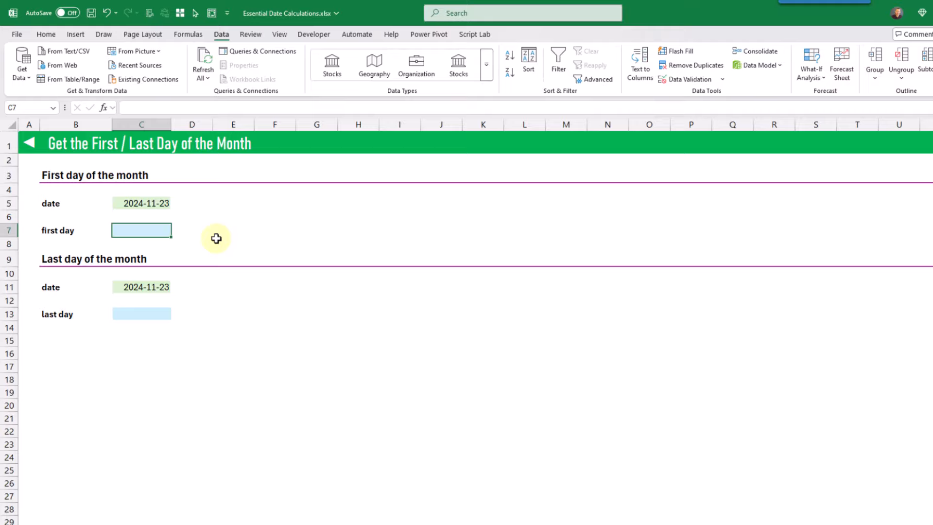
# - Enter =DATE(YEAR(C5),MONTH(C5),1) in C7 to get the first day of the month for the date in C5
pyautogui.write('==da')
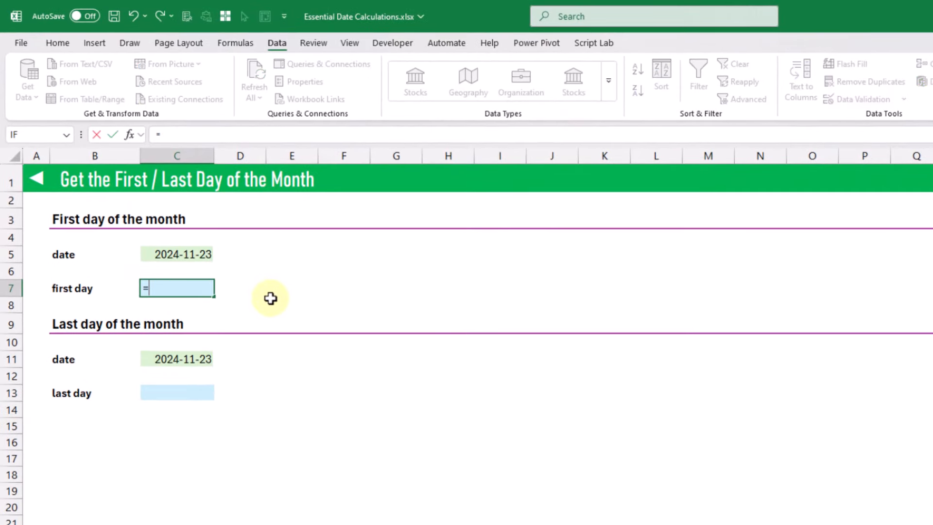
pyautogui.press('Tab')
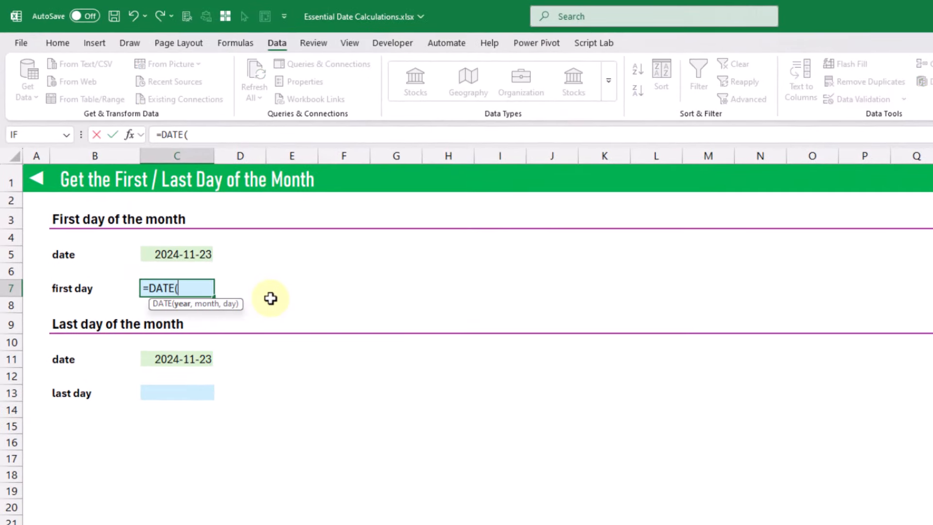
pyautogui.write('year')
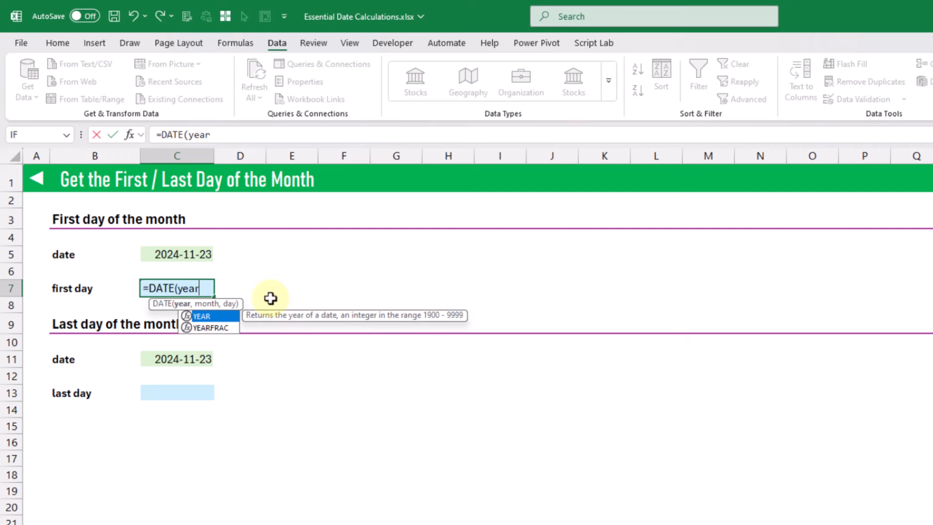
pyautogui.press('Tab')
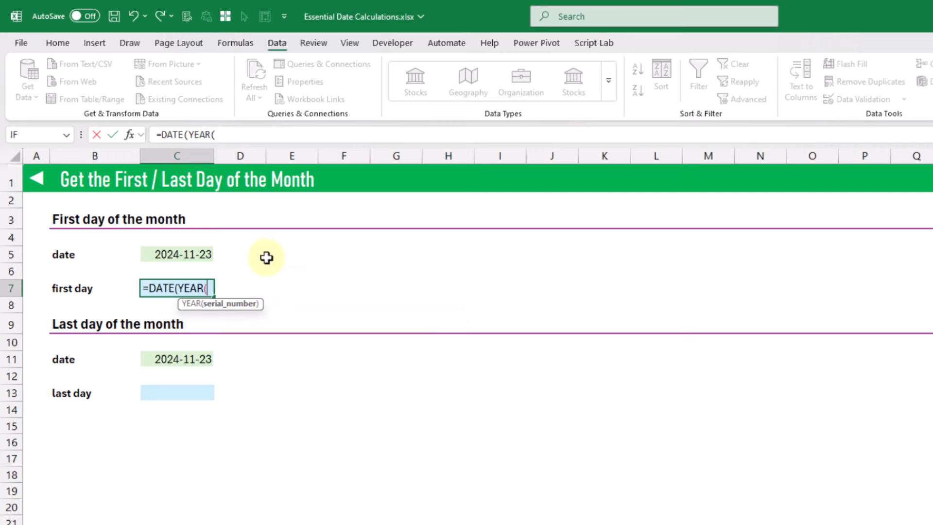
pyautogui.click(167, 256)
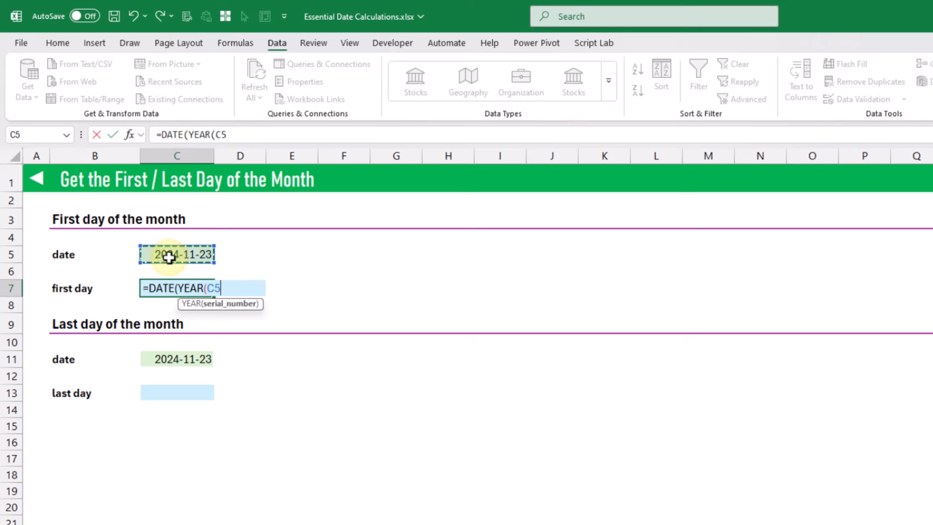
pyautogui.write('),mo')
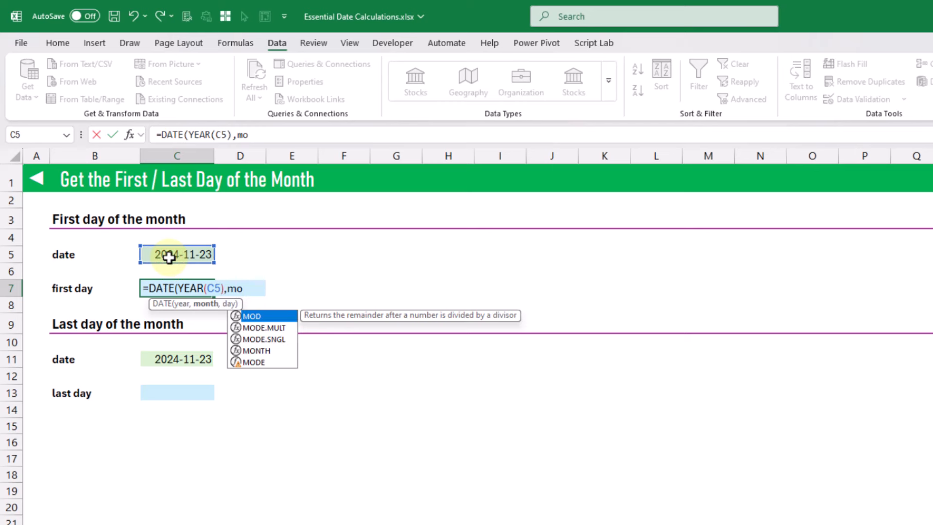
pyautogui.write('n')
pyautogui.press('Tab')
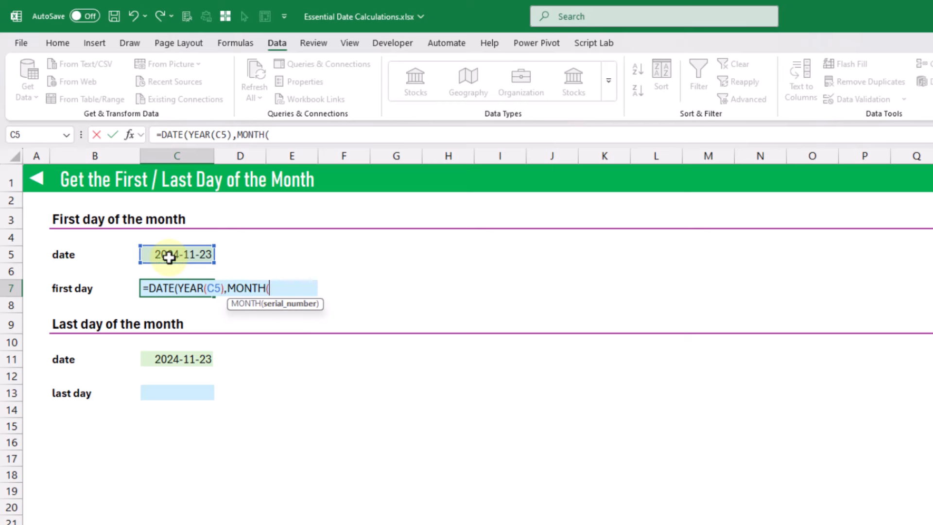
pyautogui.click(169, 258)
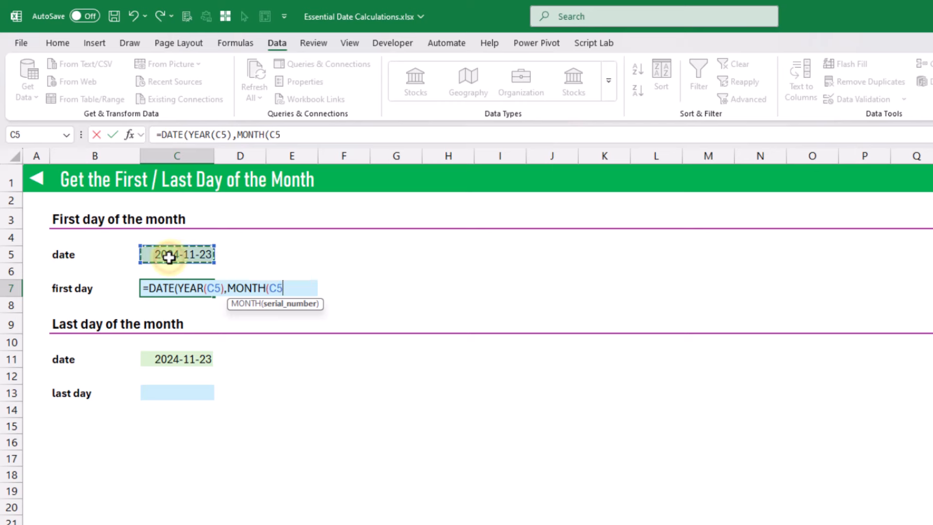
pyautogui.write(')')
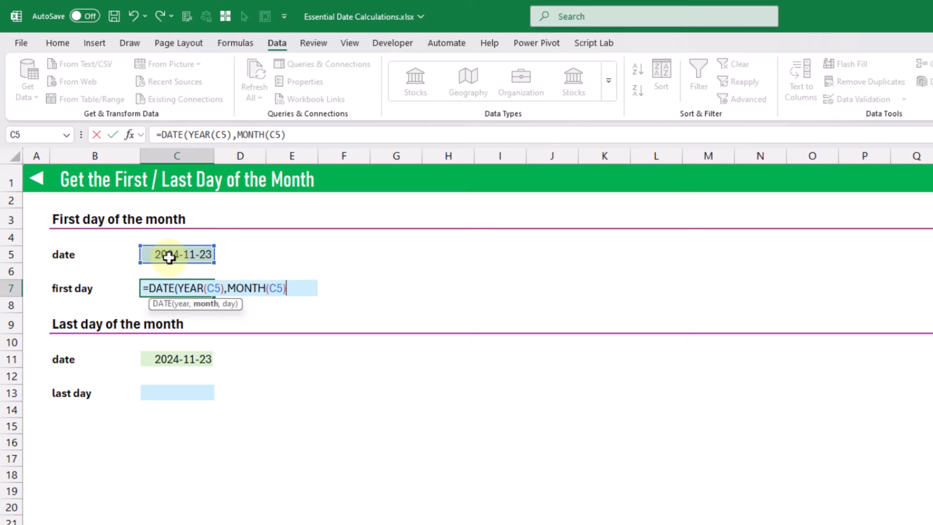
pyautogui.write(',')
pyautogui.write('1)')
pyautogui.press('Return')
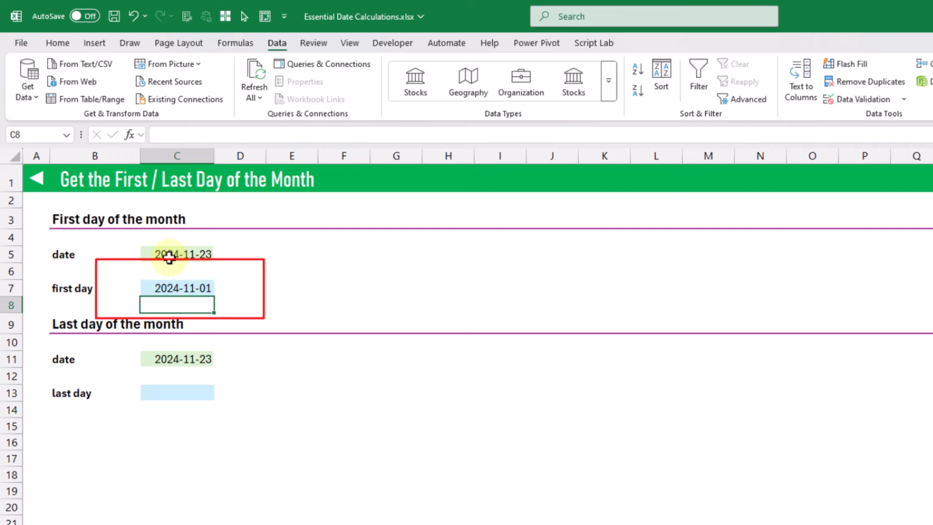
pyautogui.click(175, 290)
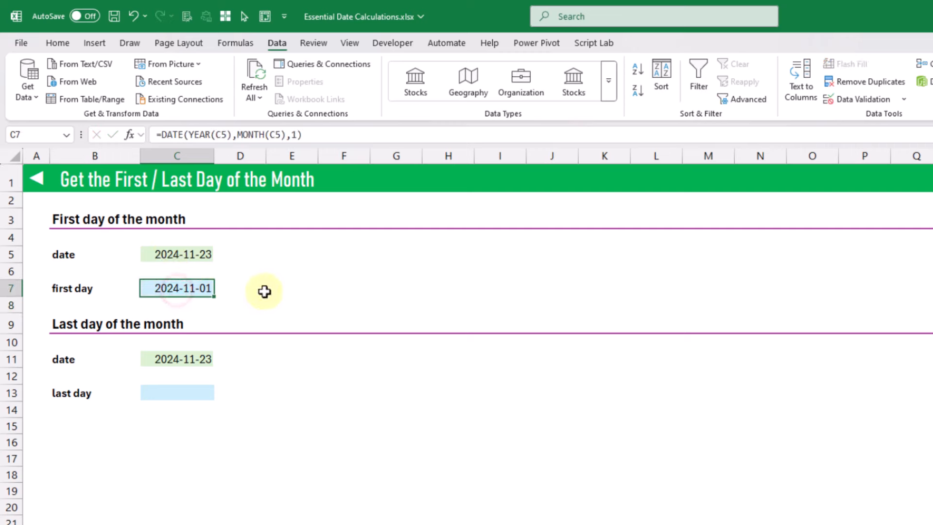
# - Enter =EOMONTH(C11,0) in C13 to get the last day of the month for the date in C11
pyautogui.click(184, 393)
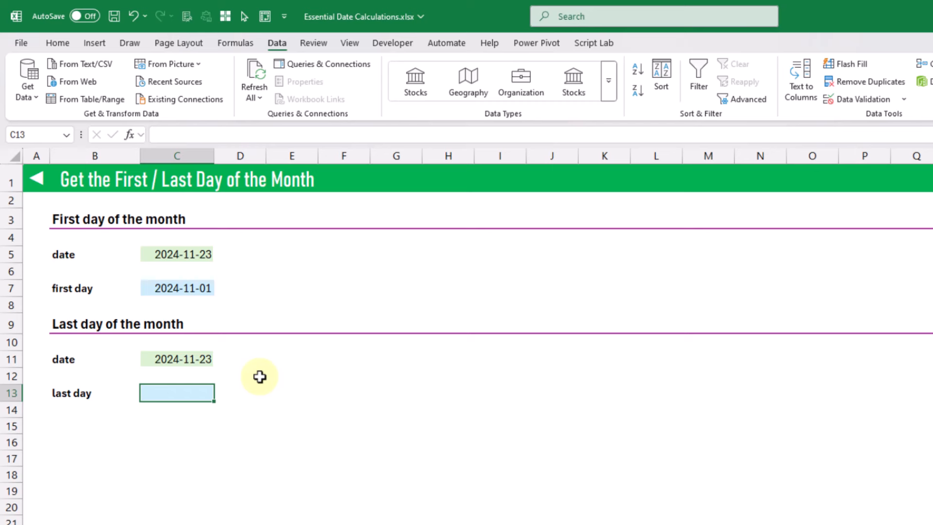
pyautogui.write('=eo')
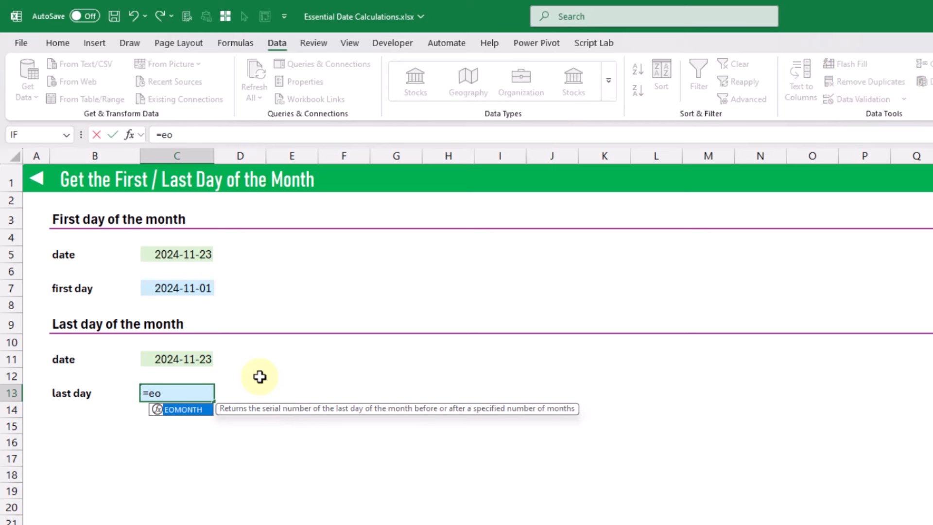
pyautogui.press('Tab')
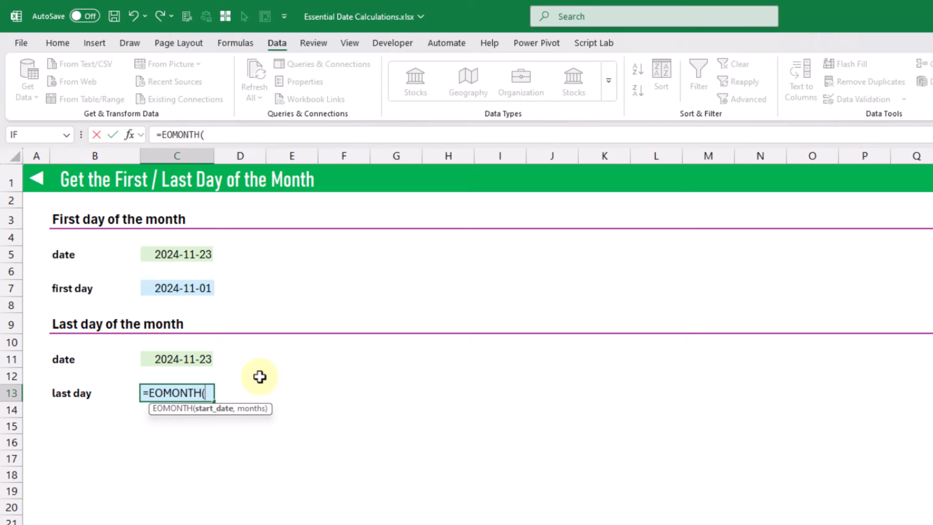
pyautogui.click(197, 358)
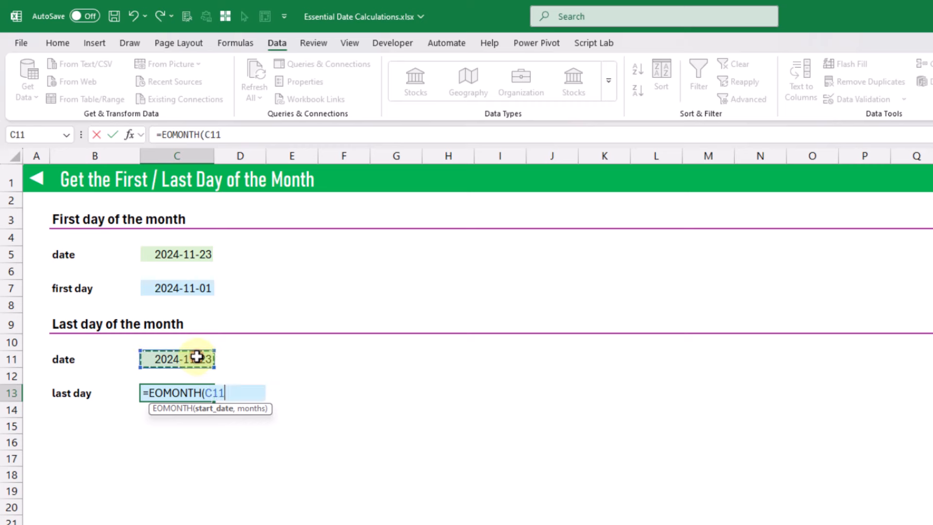
pyautogui.write(',')
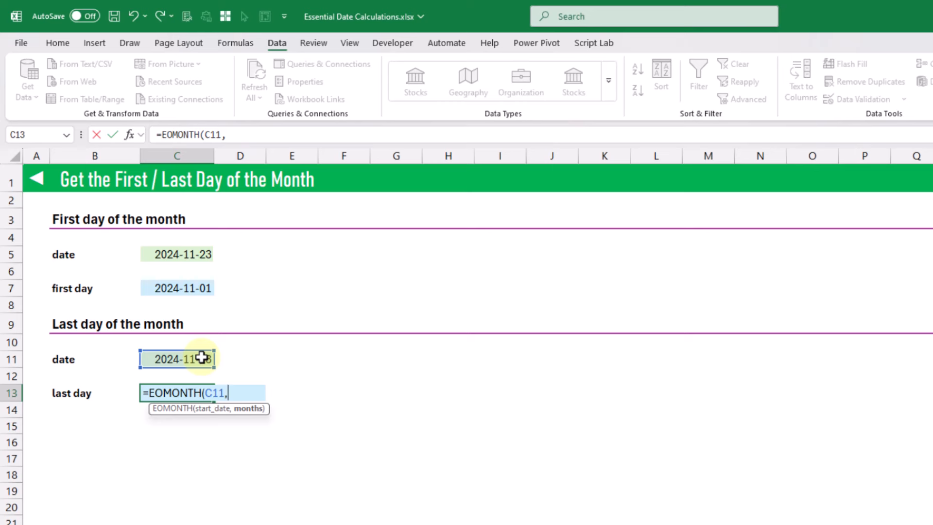
pyautogui.write('0)')
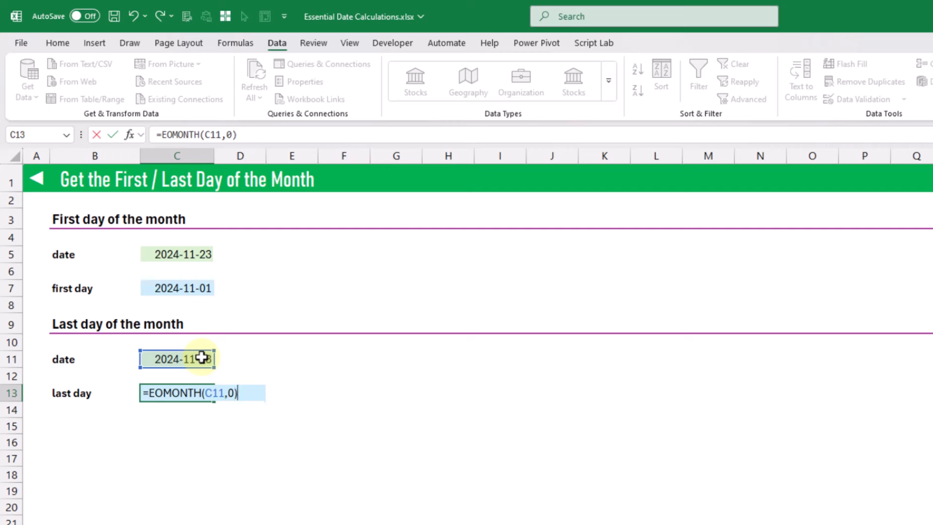
pyautogui.press('Return')
pyautogui.press('Up')
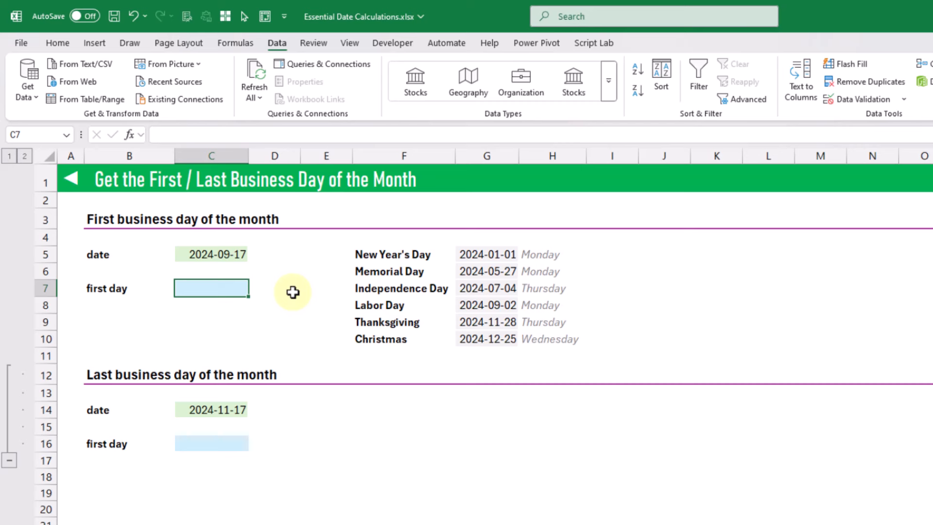
# - Begin a WORKDAY.INTL formula in C7 for the first business day of the month
pyautogui.write('=work')
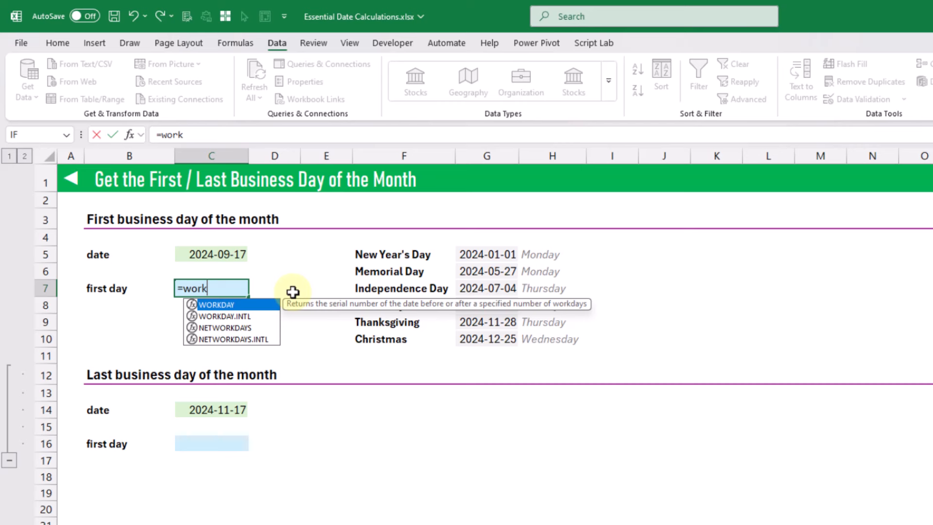
pyautogui.press('Down')
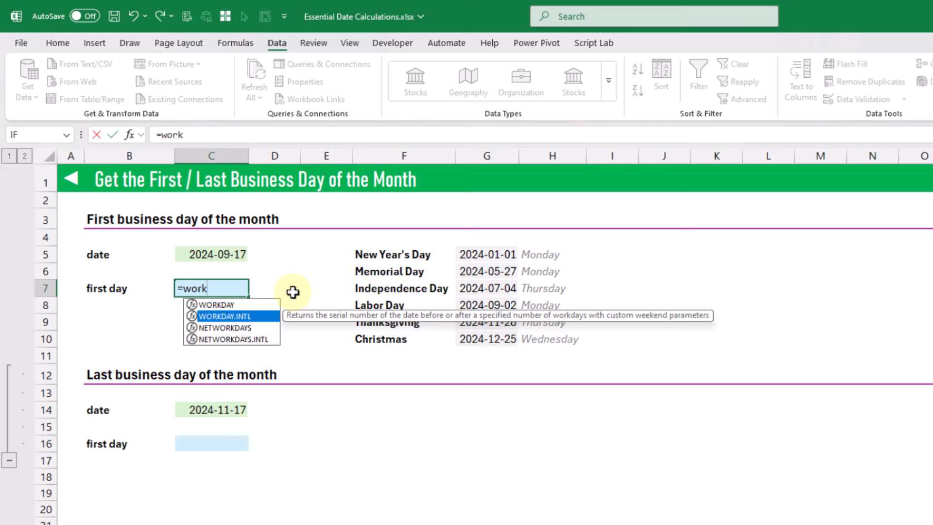
pyautogui.press('Tab')
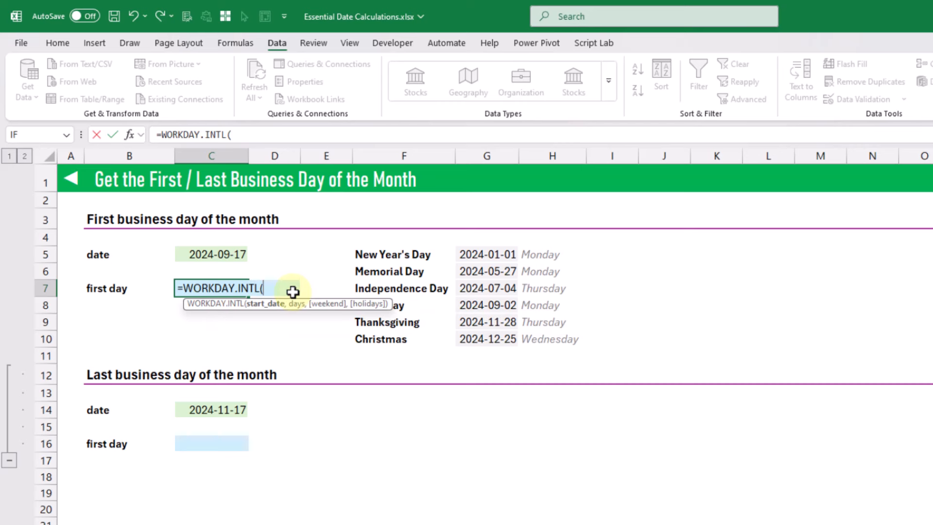
pyautogui.click(218, 256)
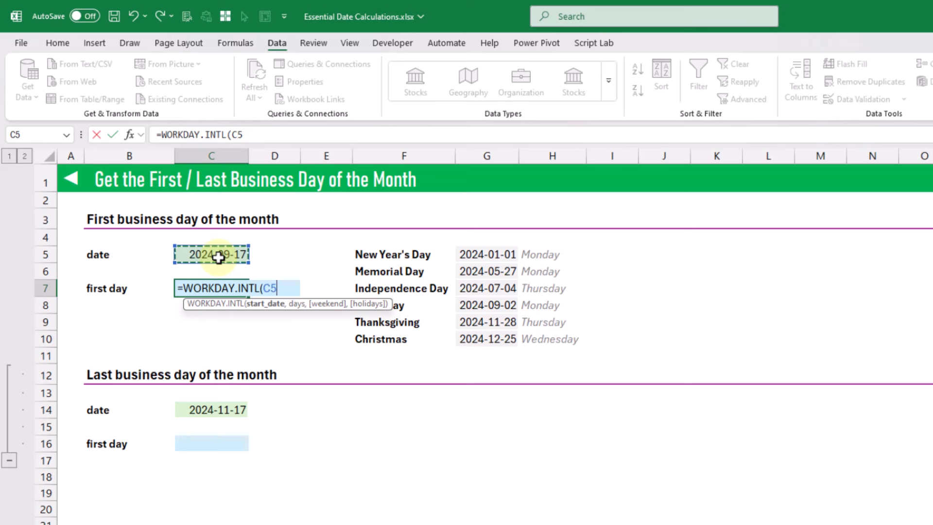
pyautogui.press('BackSpace')
pyautogui.press('BackSpace')
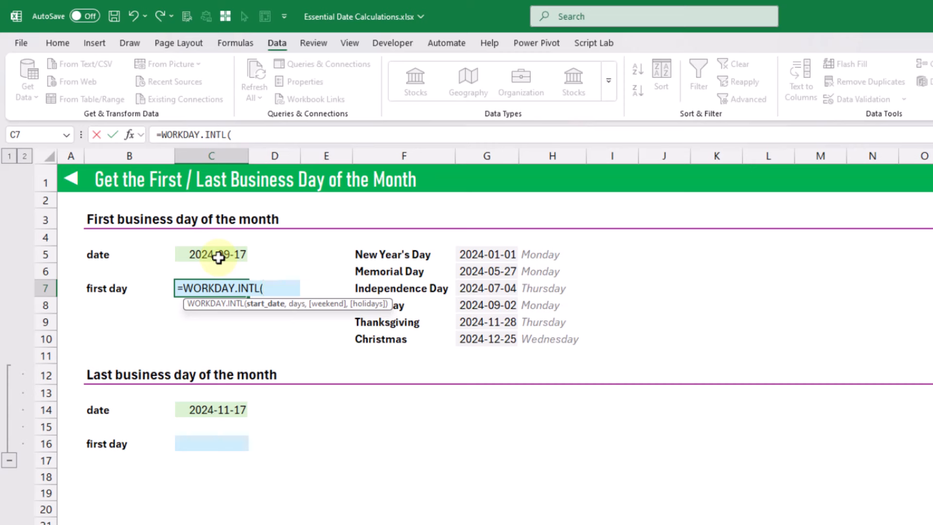
# - Supply EOMONTH(C5,-1) as the start date and 1 as the days argument of the WORKDAY.INTL formula
pyautogui.write('eo')
pyautogui.press('Tab')
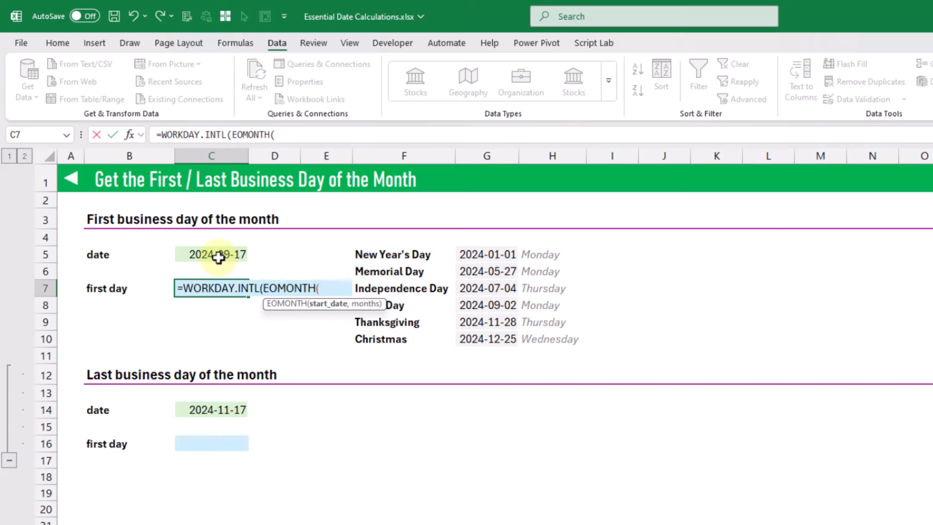
pyautogui.click(218, 257)
pyautogui.write(',')
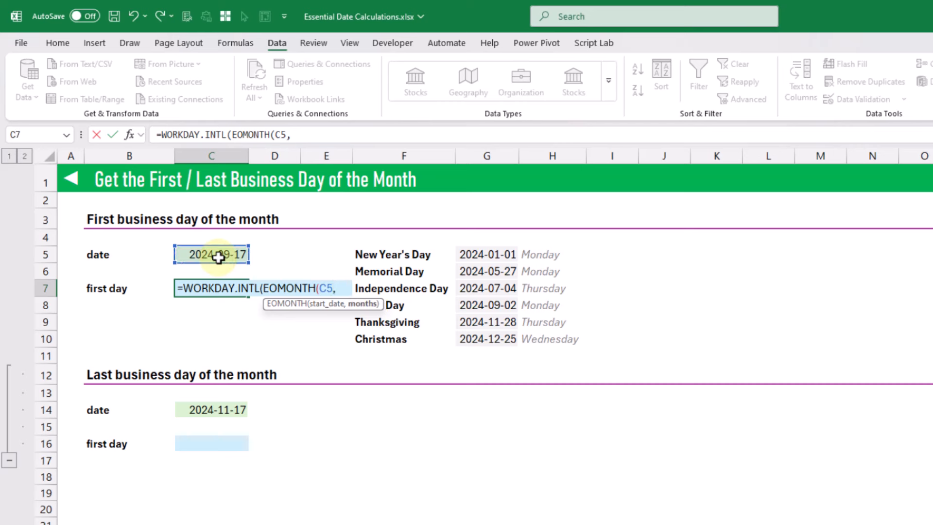
pyautogui.write('-1)')
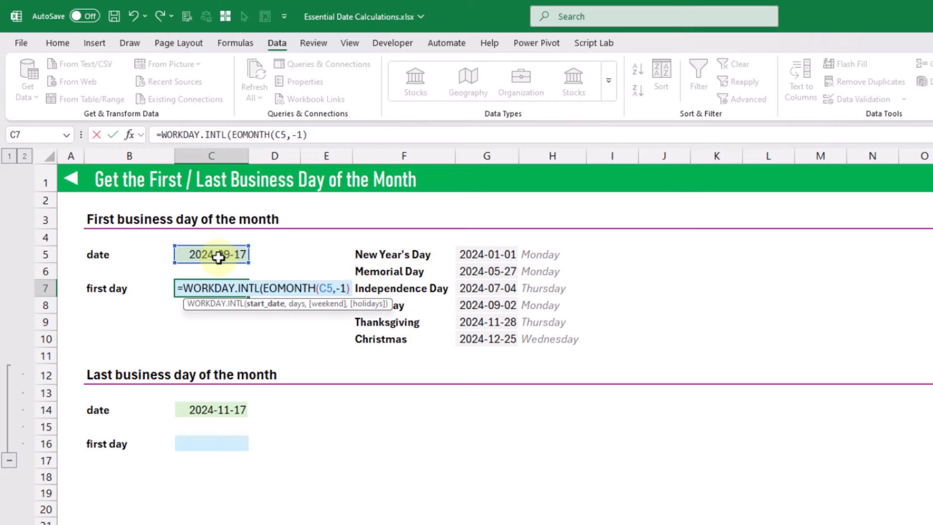
pyautogui.write(',')
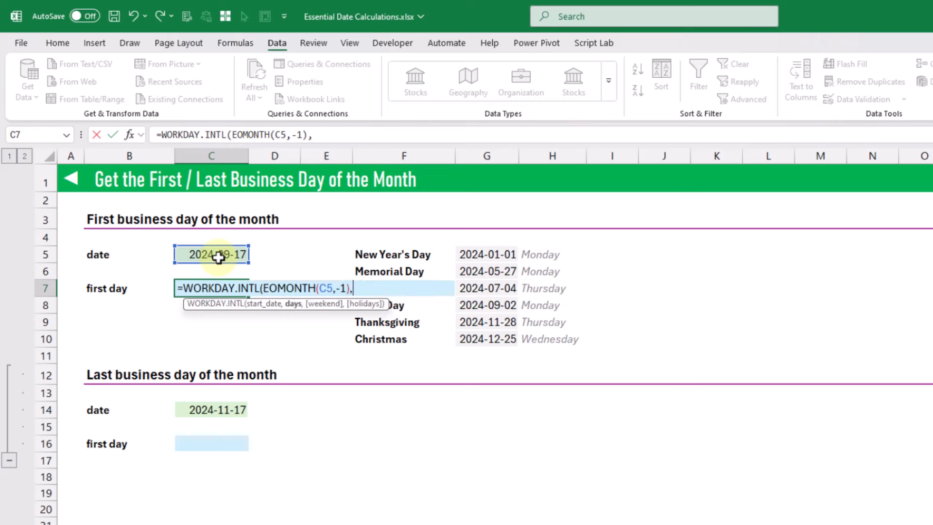
pyautogui.write('1')
pyautogui.write(',')
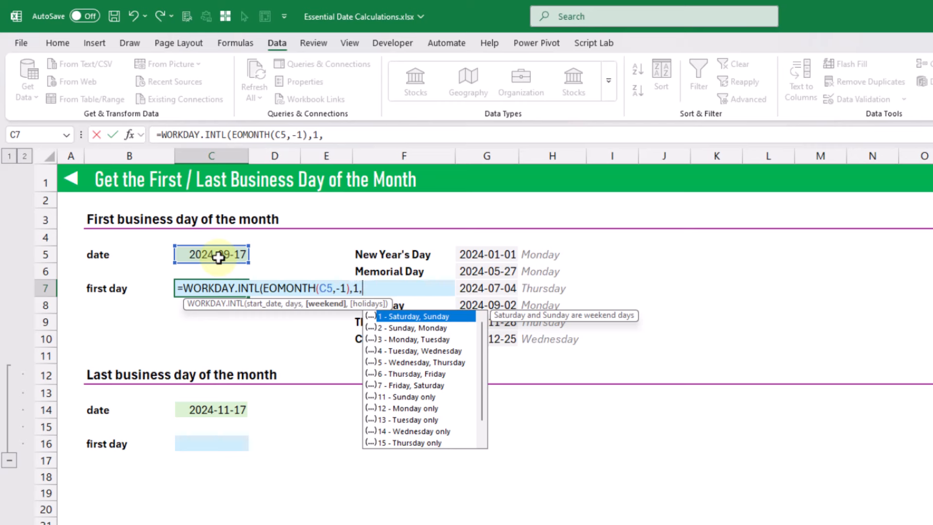
pyautogui.press('Down')
pyautogui.press('Down')
pyautogui.press('Down')
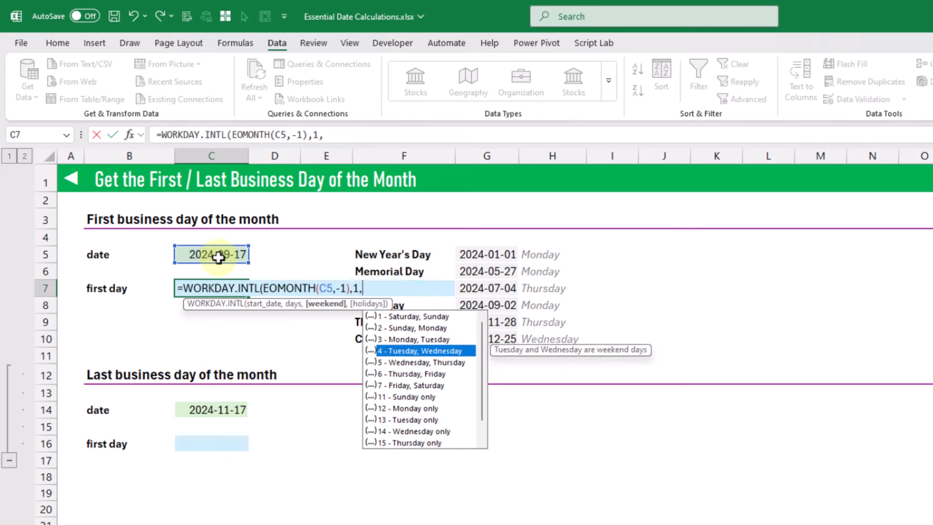
pyautogui.press('Up')
pyautogui.press('Up')
pyautogui.press('Up')
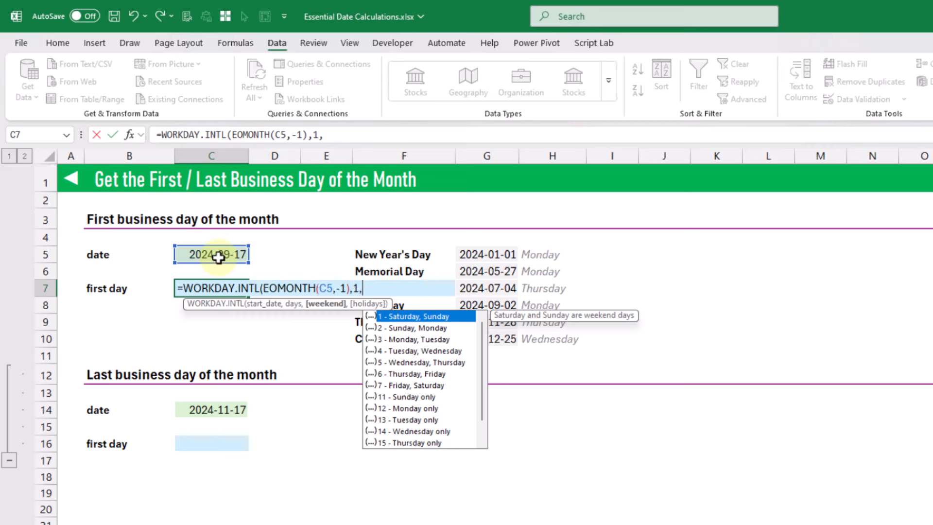
# - Complete the C7 formula with weekend option 1 and holidays G5:G10, giving =WORKDAY.INTL(EOMONTH(C5,-1),1,1,G5:G10), and select the Labor Day date
pyautogui.write('1')
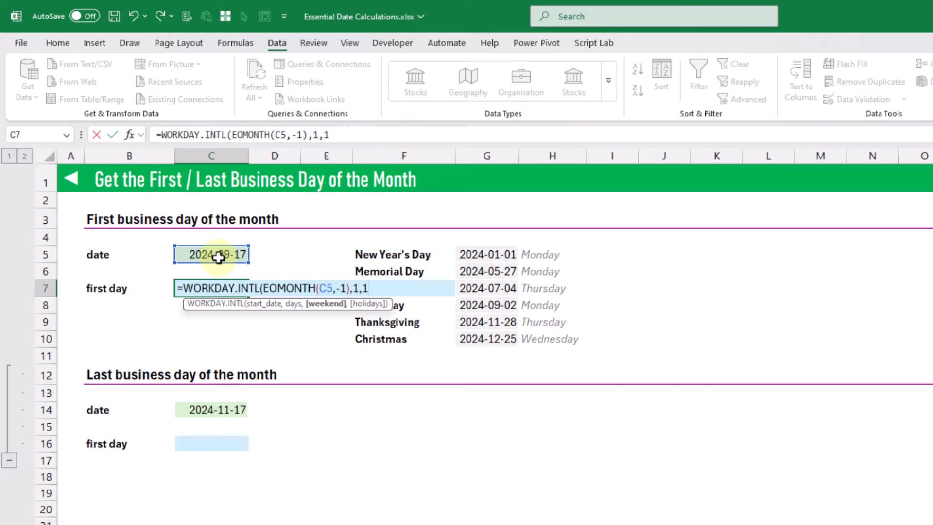
pyautogui.write(',')
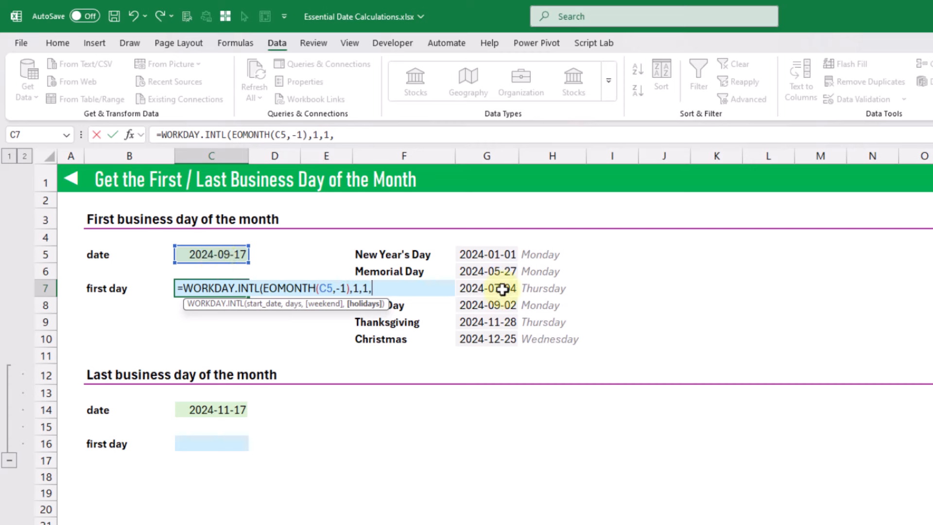
pyautogui.moveTo(503, 252); pyautogui.dragTo(496, 338)
pyautogui.press('Return')
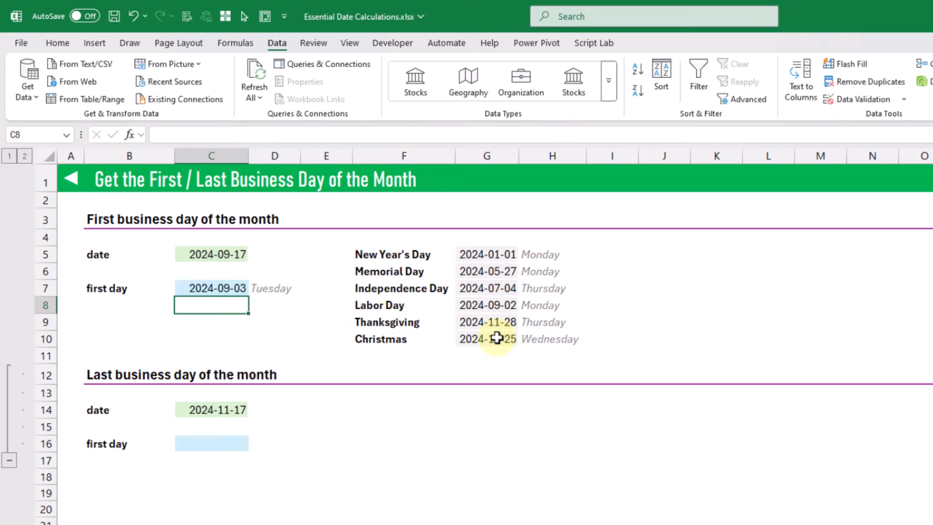
pyautogui.press('Up')
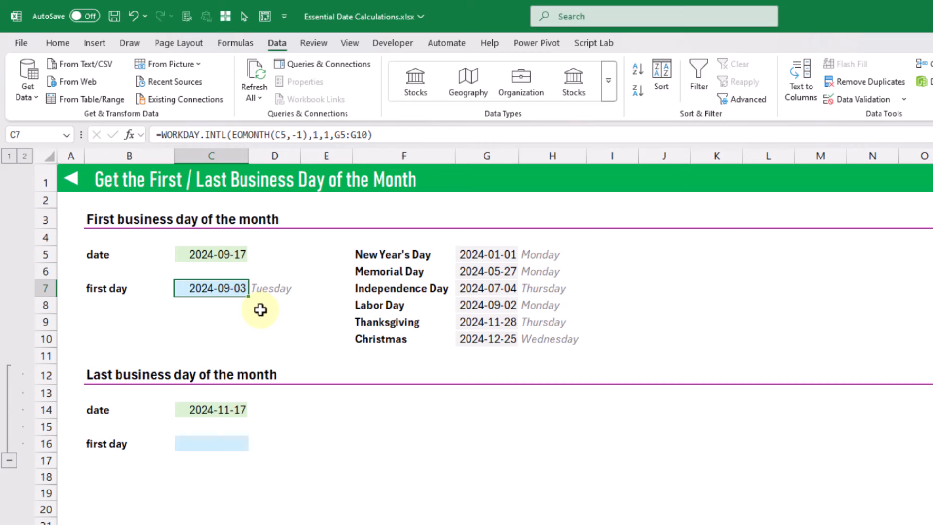
pyautogui.click(486, 306)
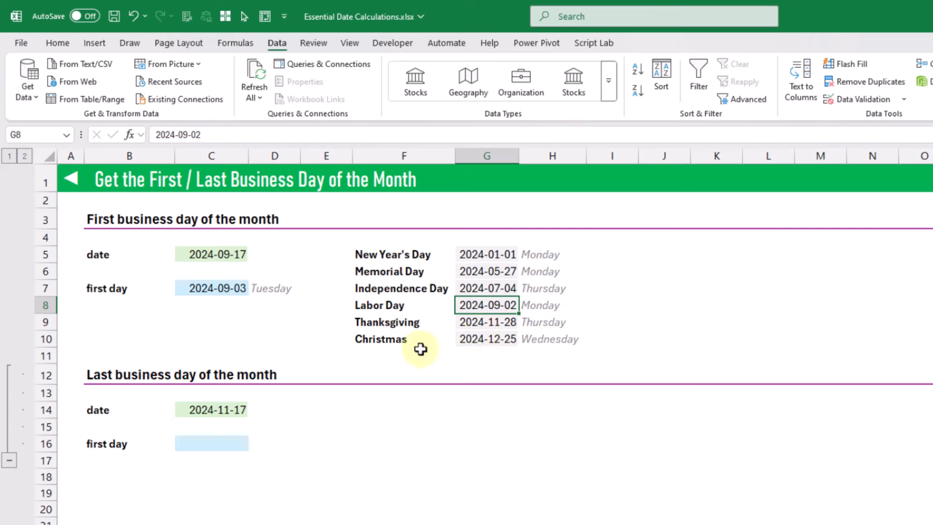
# - Begin a WORKDAY.INTL formula in C16 for the last business day of the month
pyautogui.click(230, 288)
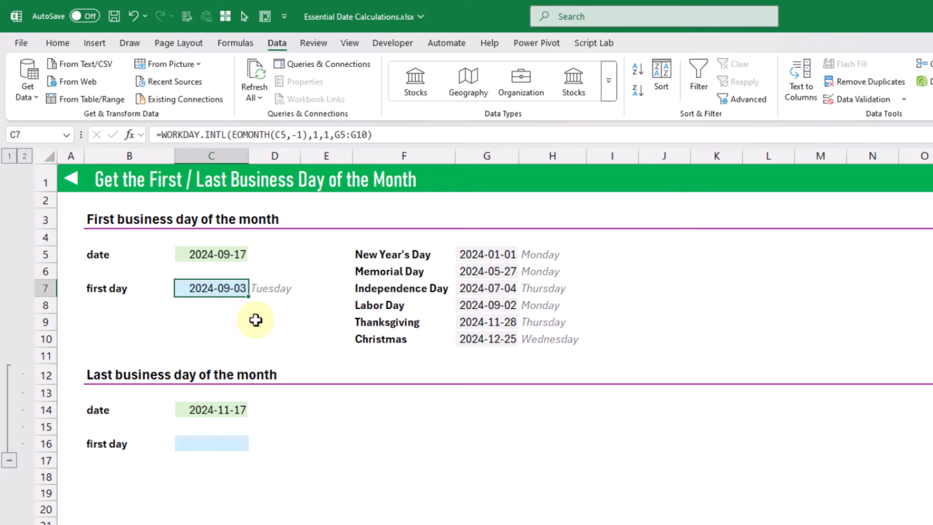
pyautogui.click(217, 444)
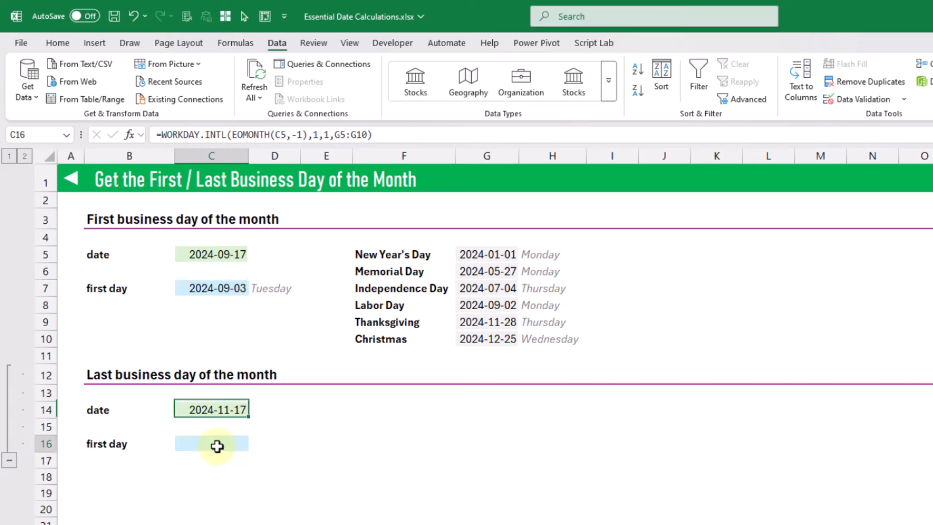
pyautogui.write('=work')
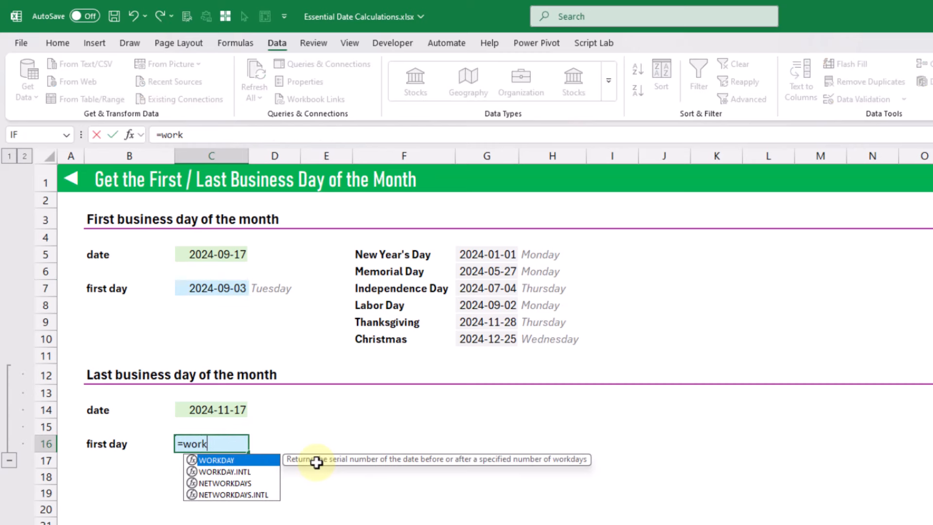
pyautogui.press('Down')
pyautogui.press('Tab')
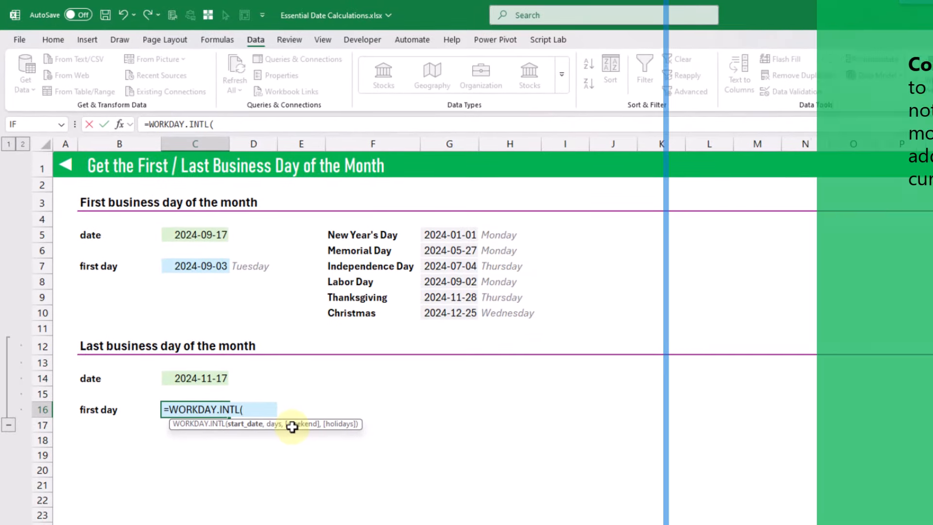
# - Supply EOMONTH(C14,0) as the start date of the WORKDAY.INTL formula in C16
pyautogui.write('eo')
pyautogui.press('Tab')
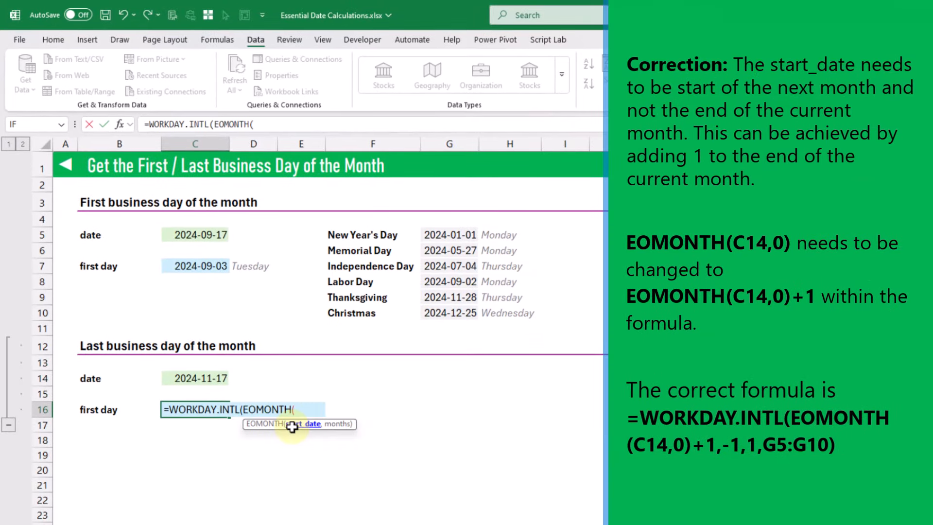
pyautogui.click(167, 376)
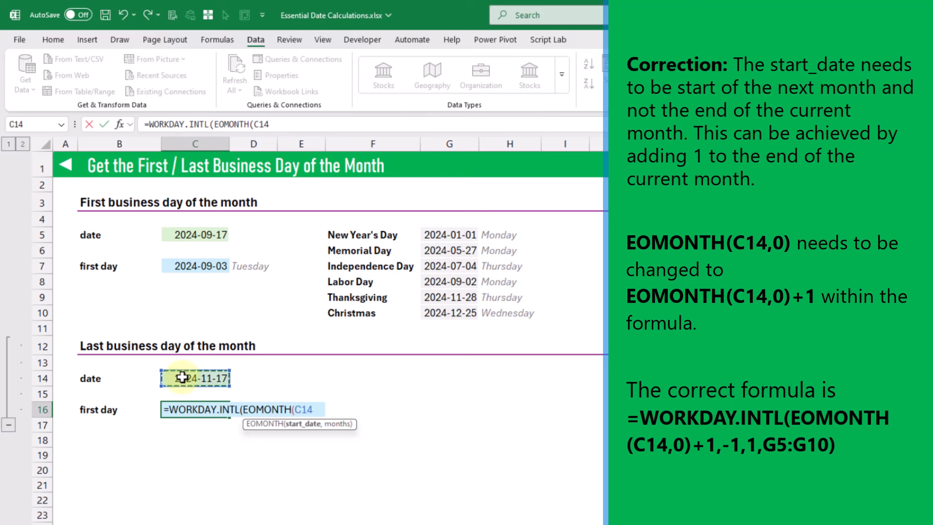
pyautogui.write(',0')
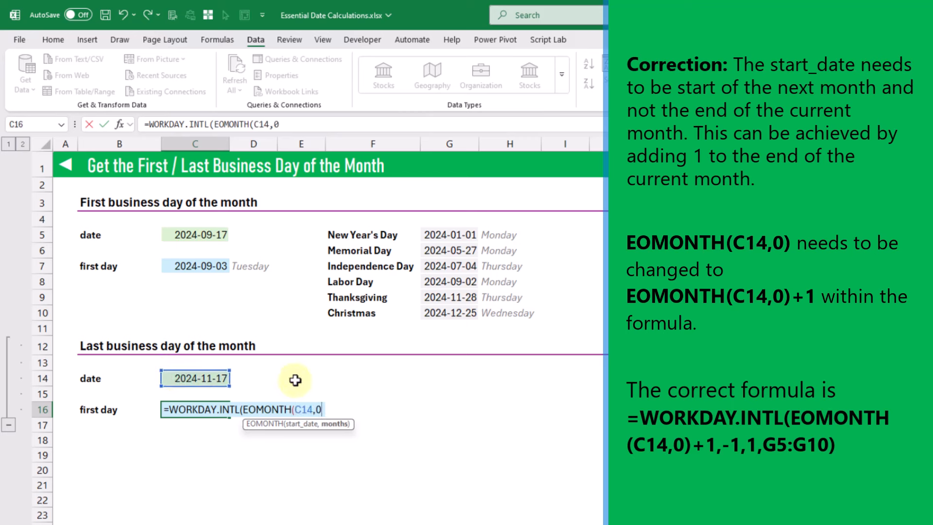
pyautogui.write(')')
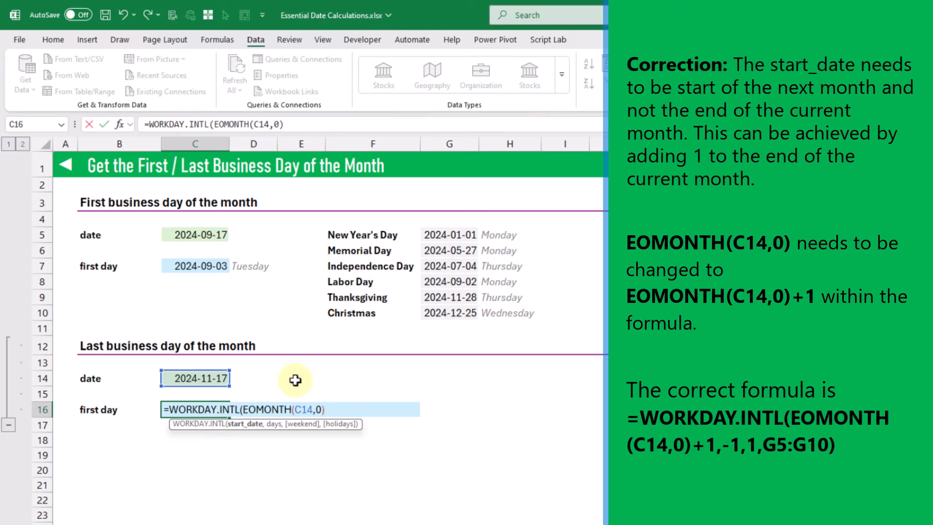
# - Complete the C16 formula with days -1, weekend option 1 and holidays G5:G10, giving =WORKDAY.INTL(EOMONTH(C14,0),-1,1,G5:G10)
pyautogui.write(',-')
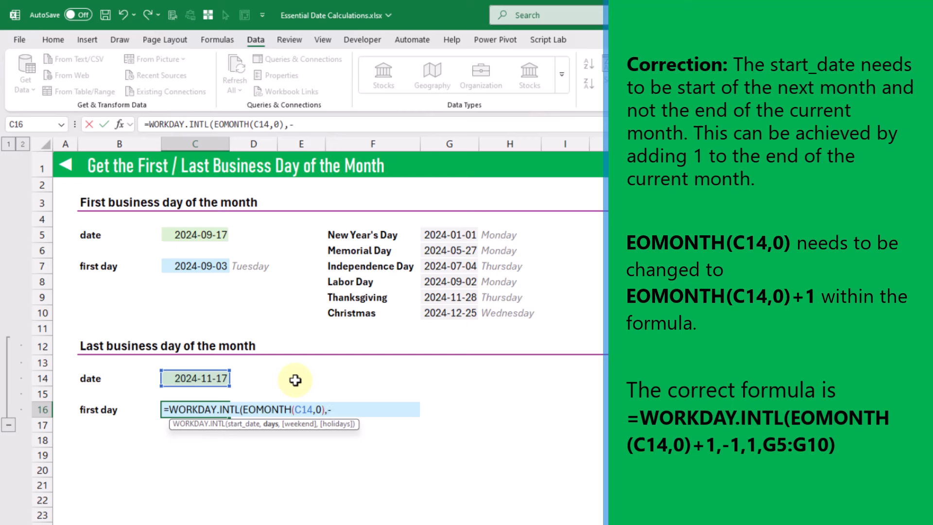
pyautogui.write('1')
pyautogui.write(',')
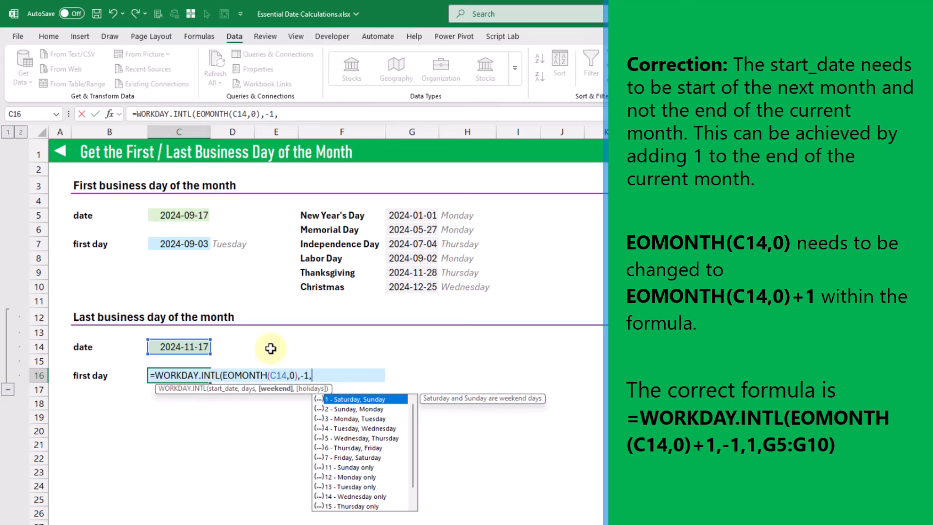
pyautogui.write('1')
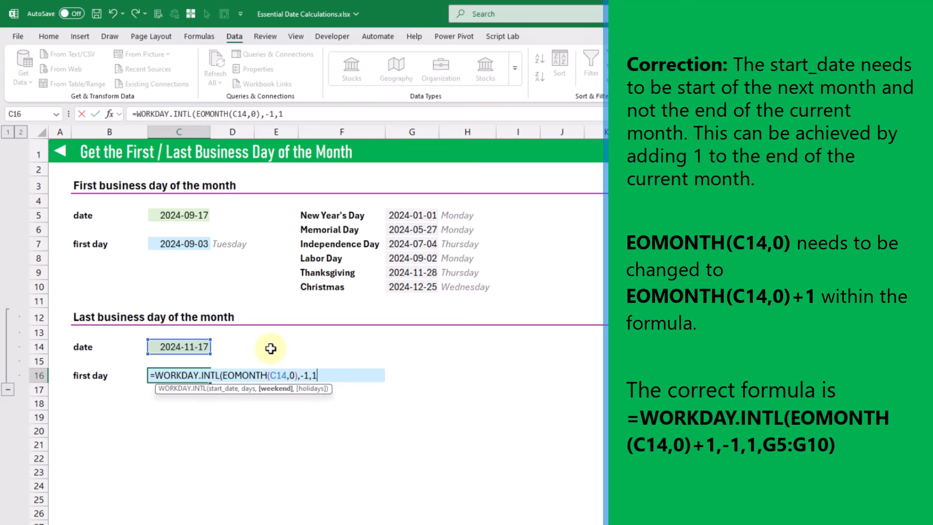
pyautogui.write(',')
pyautogui.moveTo(417, 215); pyautogui.dragTo(412, 284)
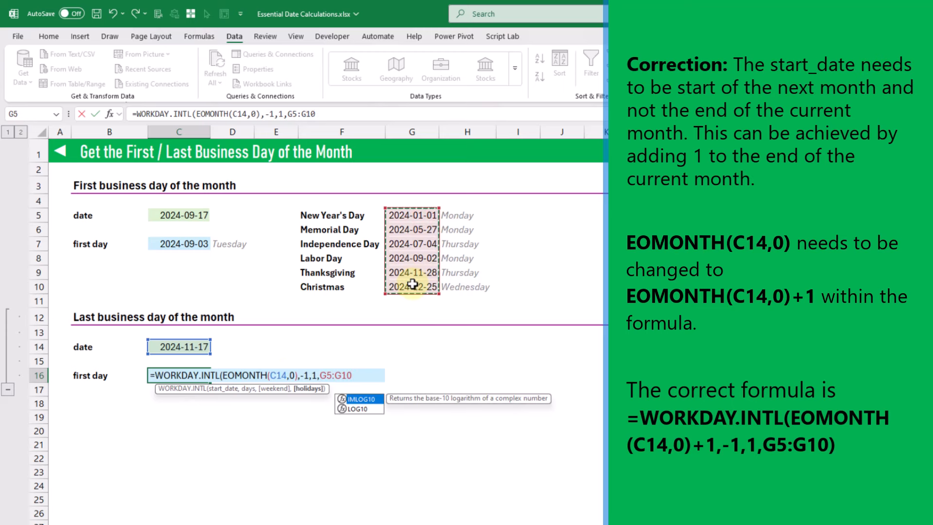
pyautogui.press('Return')
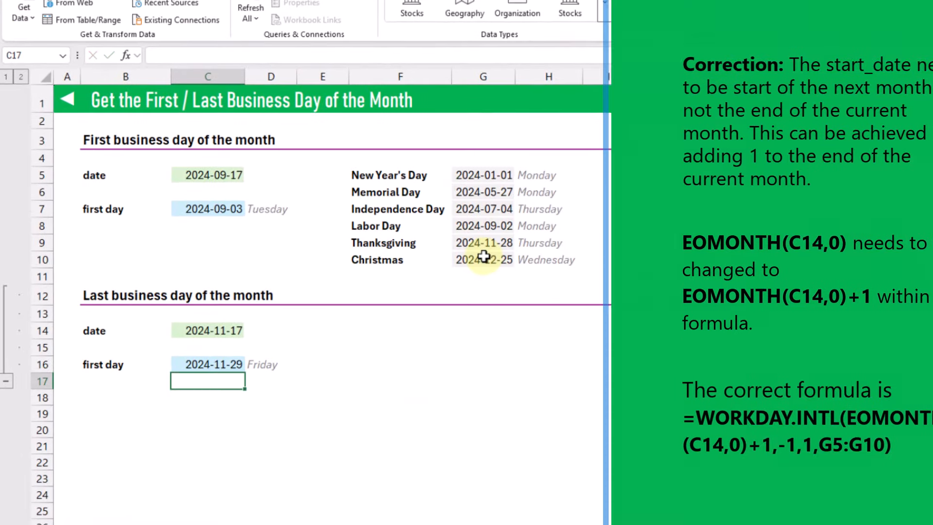
pyautogui.press('Up')
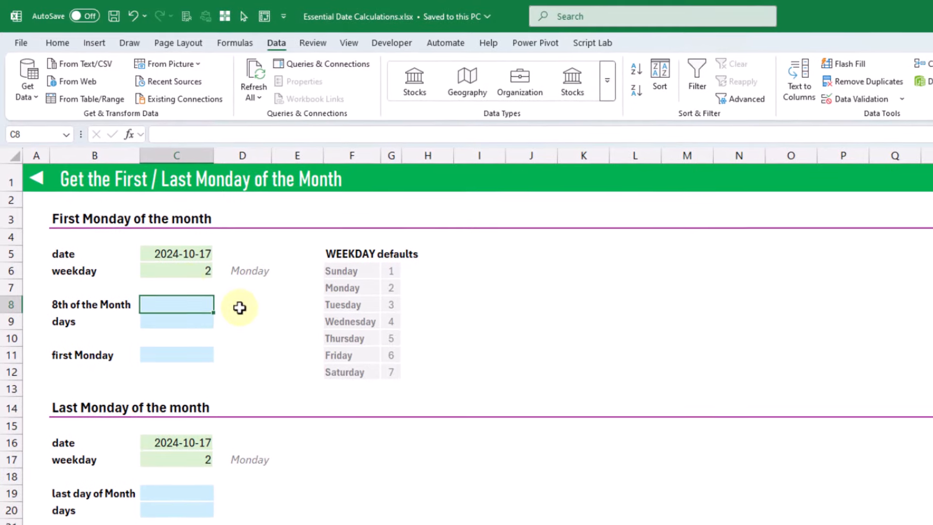
# - On the First / Last Monday sheet, begin a DATE formula in C8 with YEAR(C5) as its year argument
pyautogui.click(176, 253)
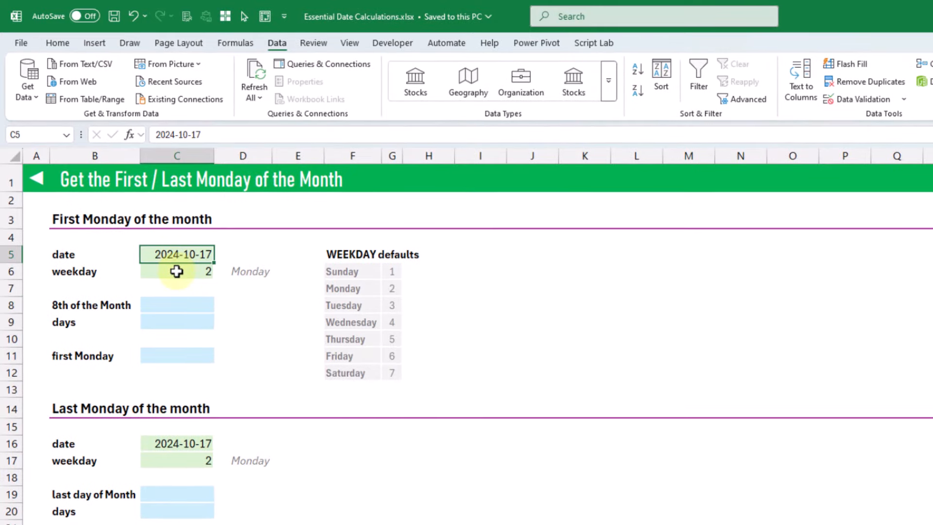
pyautogui.click(176, 271)
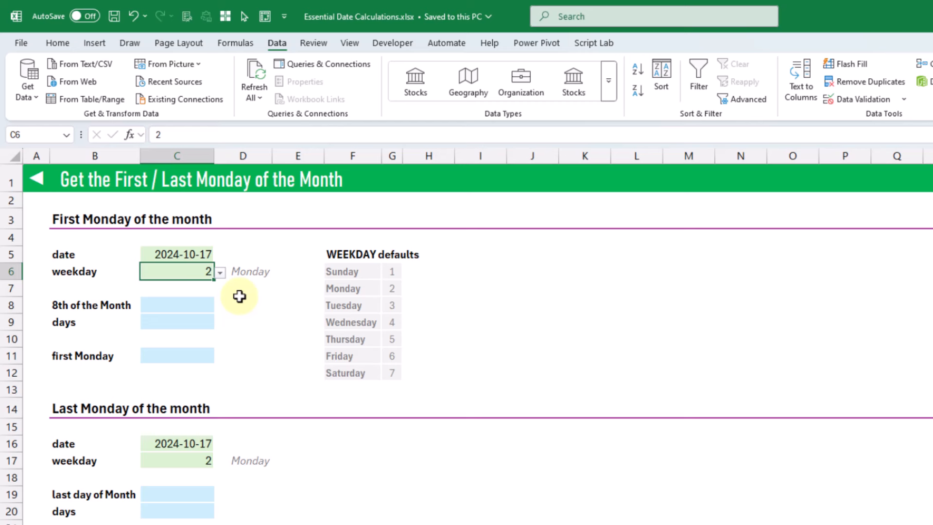
pyautogui.click(190, 305)
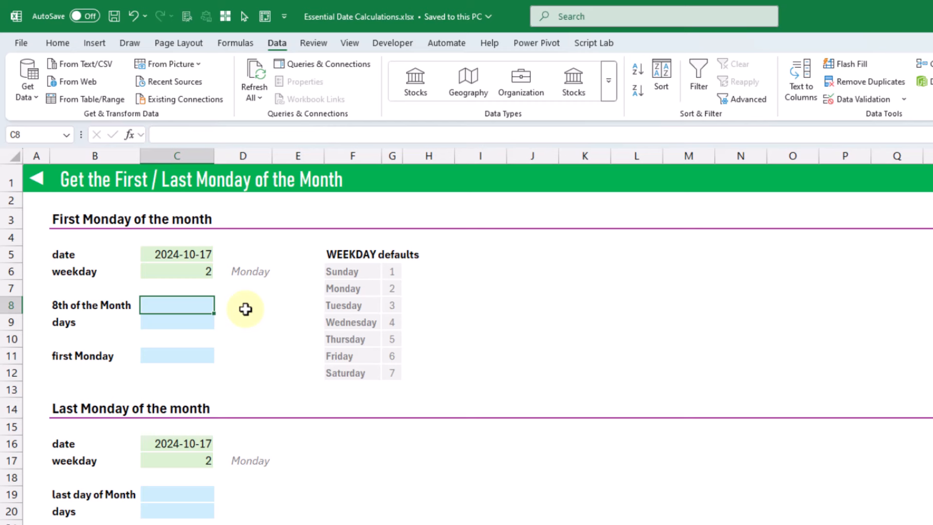
pyautogui.write('=date')
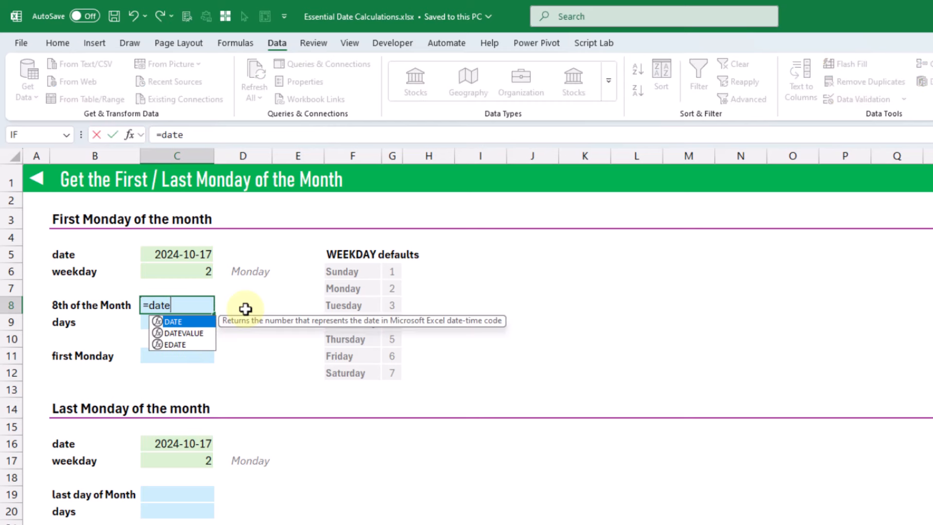
pyautogui.press('Tab')
pyautogui.write('year')
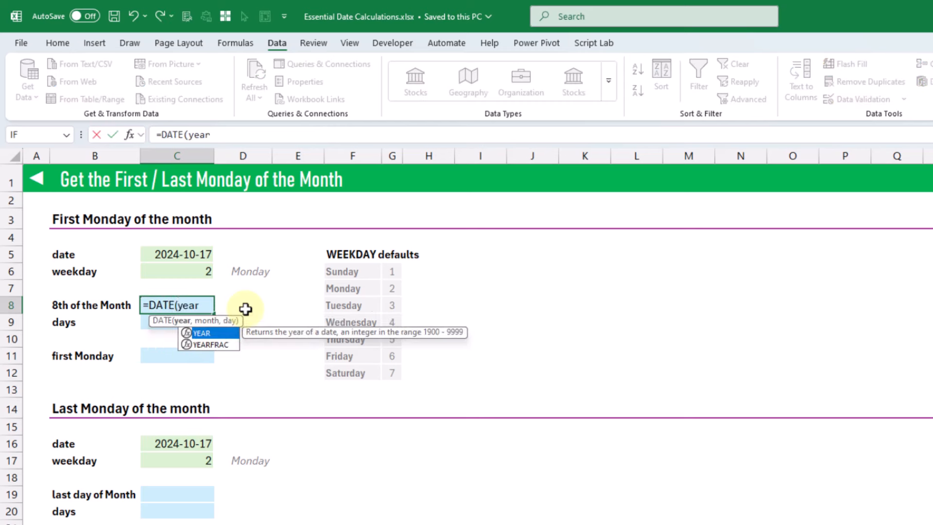
pyautogui.press('Tab')
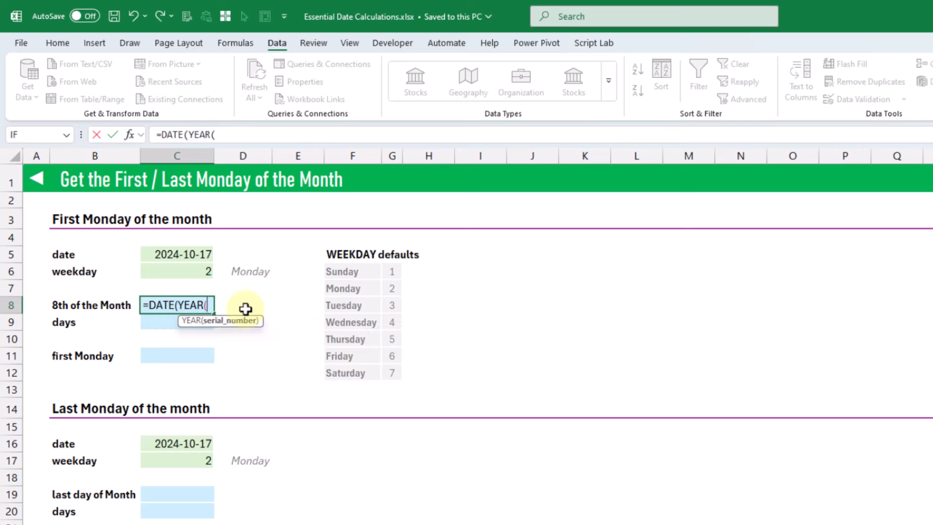
pyautogui.click(190, 244)
pyautogui.write('),')
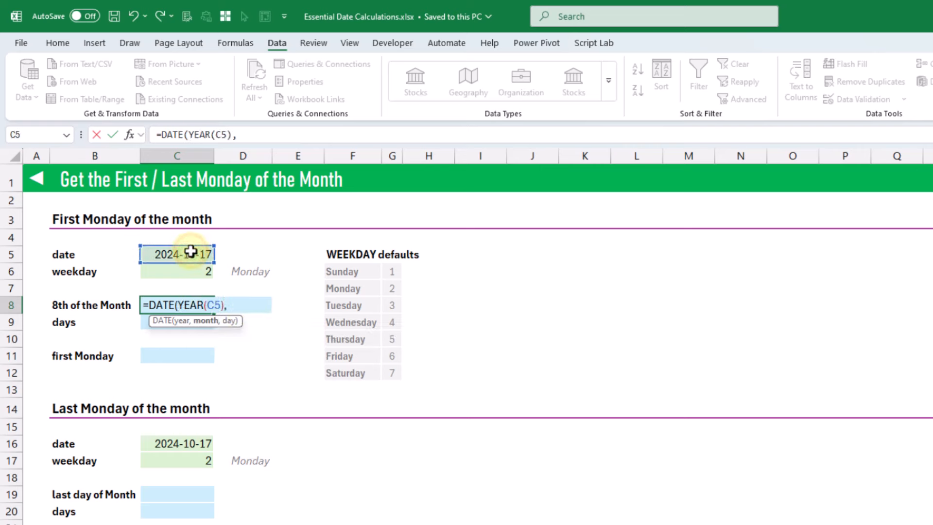
# - Complete the C8 formula with MONTH(C5) as the month and 8 as the day, giving =DATE(YEAR(C5),MONTH(C5),8)
pyautogui.write('mo')
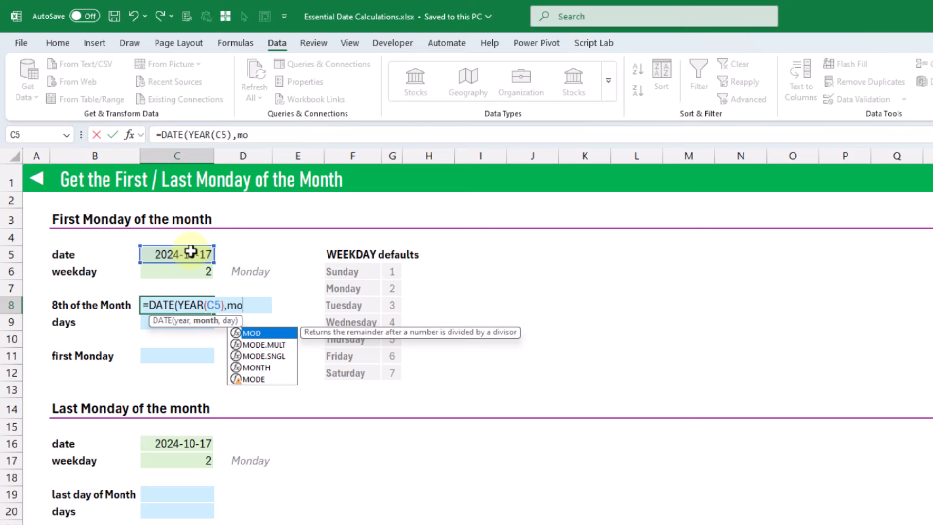
pyautogui.press('Down')
pyautogui.press('Down')
pyautogui.press('Down')
pyautogui.press('Tab')
pyautogui.click(190, 251)
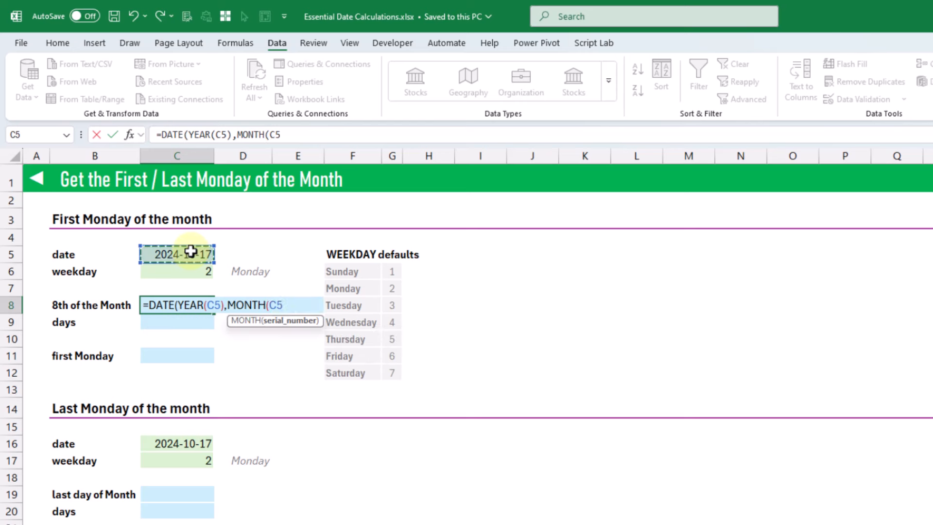
pyautogui.write('),')
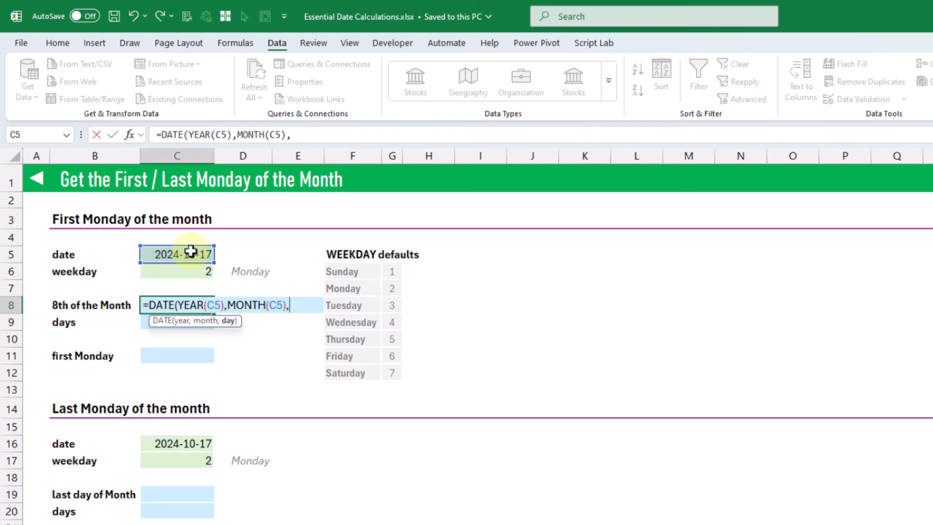
pyautogui.write('8)')
pyautogui.hotkey('ctrl', 'Return')
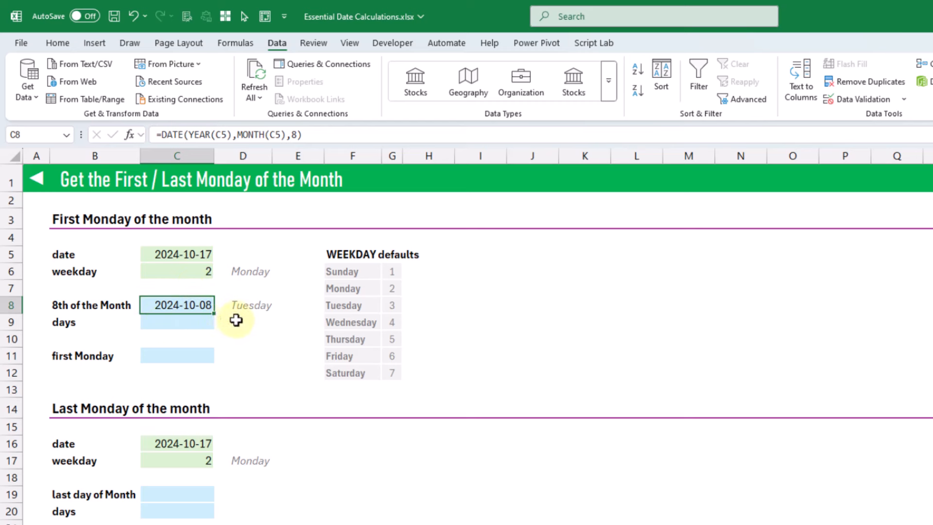
# - Enter =WEEKDAY(C8-C6) in C9 to get the number of days to subtract from the 8th of the month
pyautogui.click(182, 321)
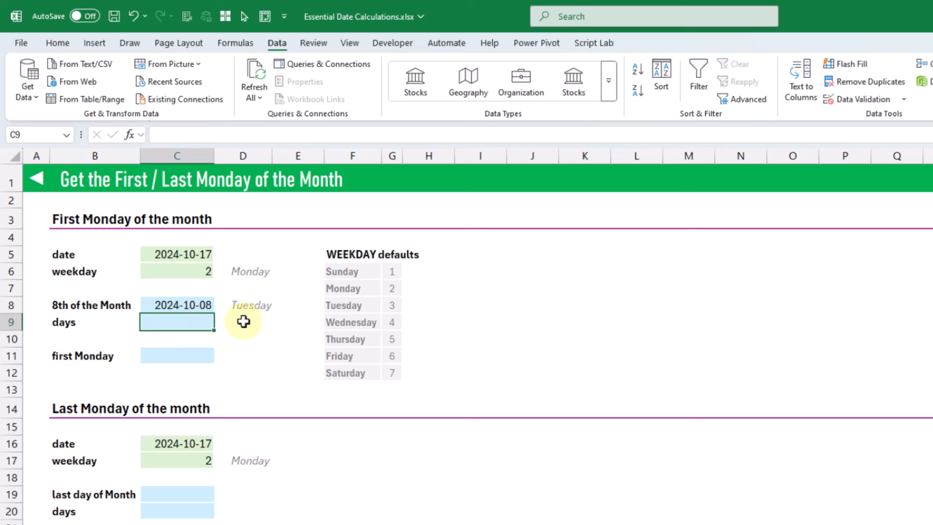
pyautogui.write('=wee')
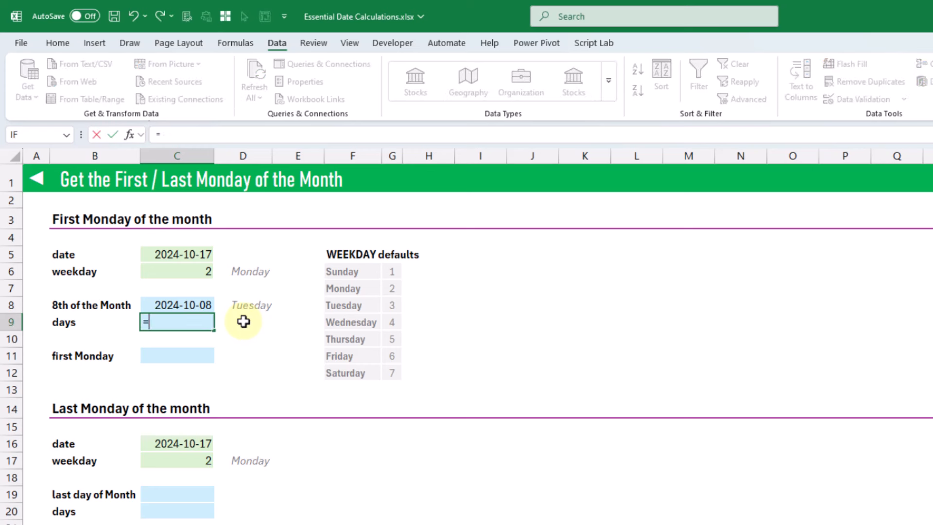
pyautogui.press('Tab')
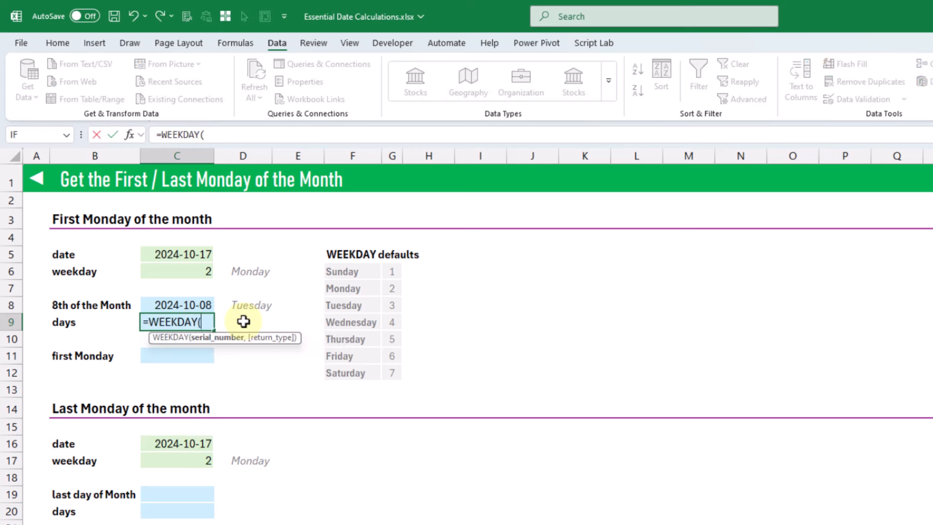
pyautogui.click(182, 302)
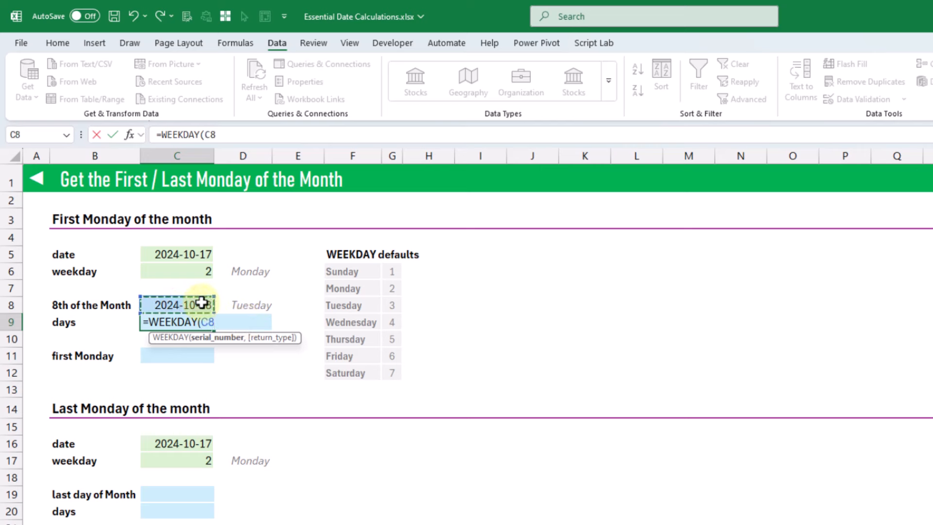
pyautogui.write('-')
pyautogui.click(179, 272)
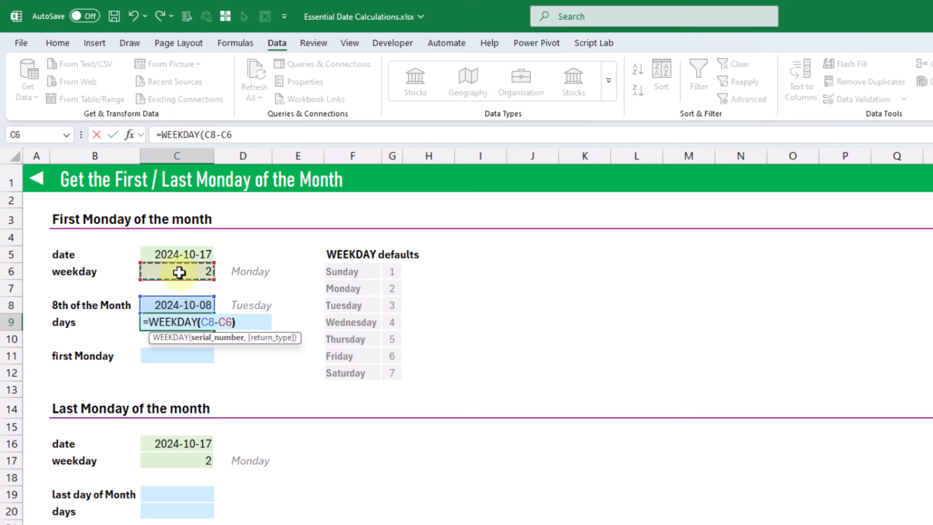
pyautogui.write(')')
pyautogui.press('Return')
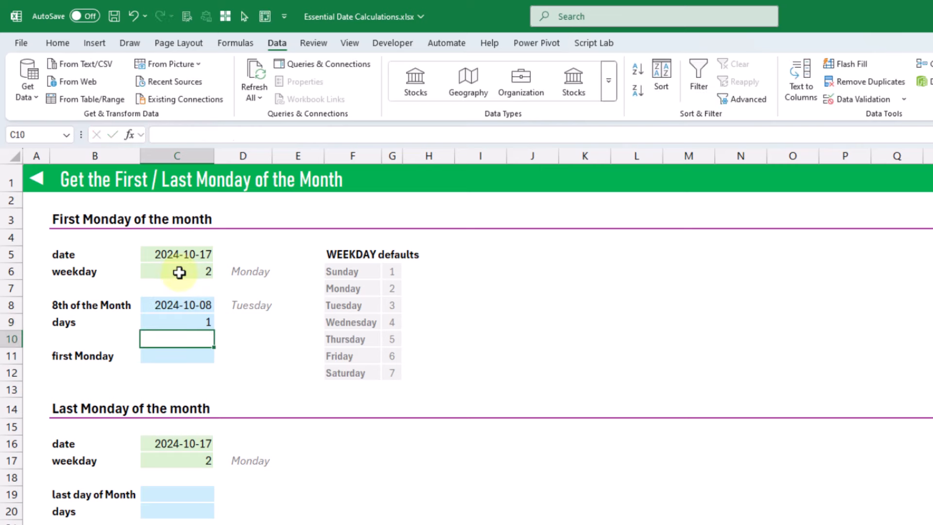
pyautogui.press('Up')
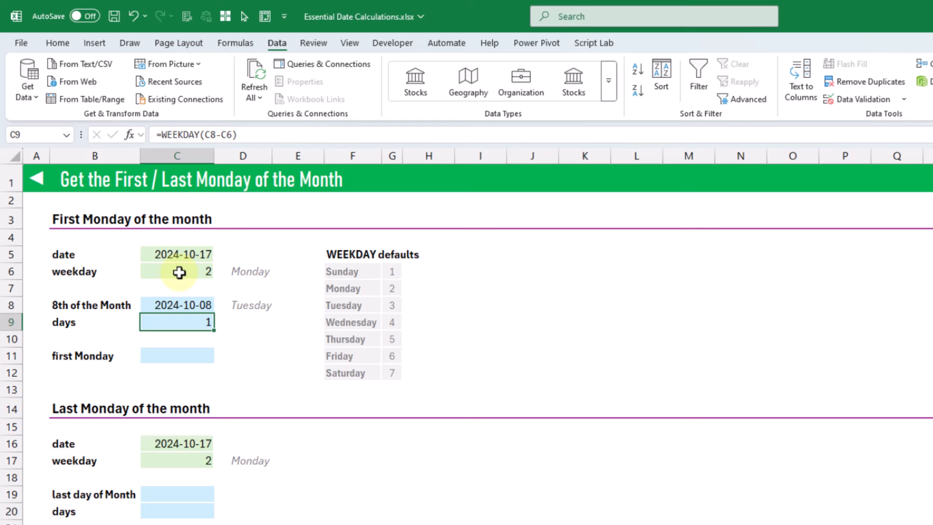
# - Enter =C8-C9 in C11 to calculate the first Monday of the month
pyautogui.press('Down')
pyautogui.press('Down')
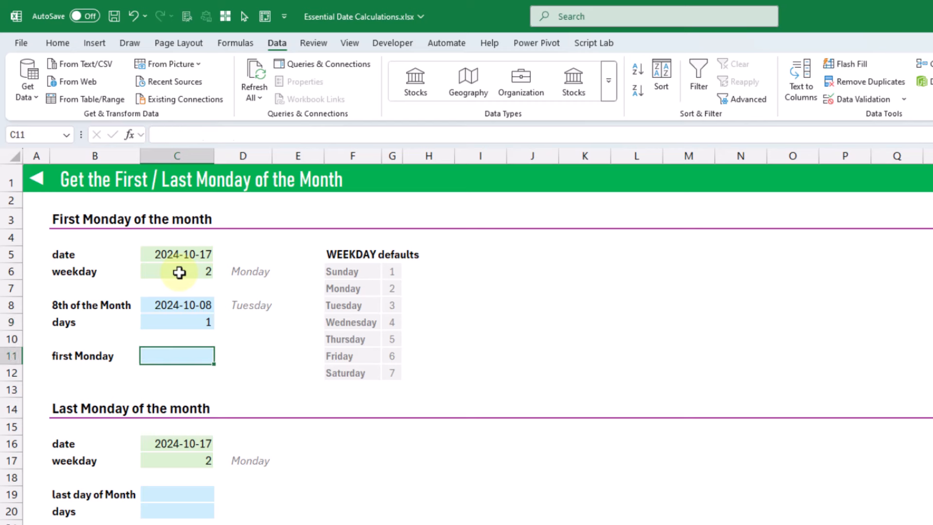
pyautogui.write('=')
pyautogui.press('Up')
pyautogui.press('Up')
pyautogui.press('Up')
pyautogui.press('Up')
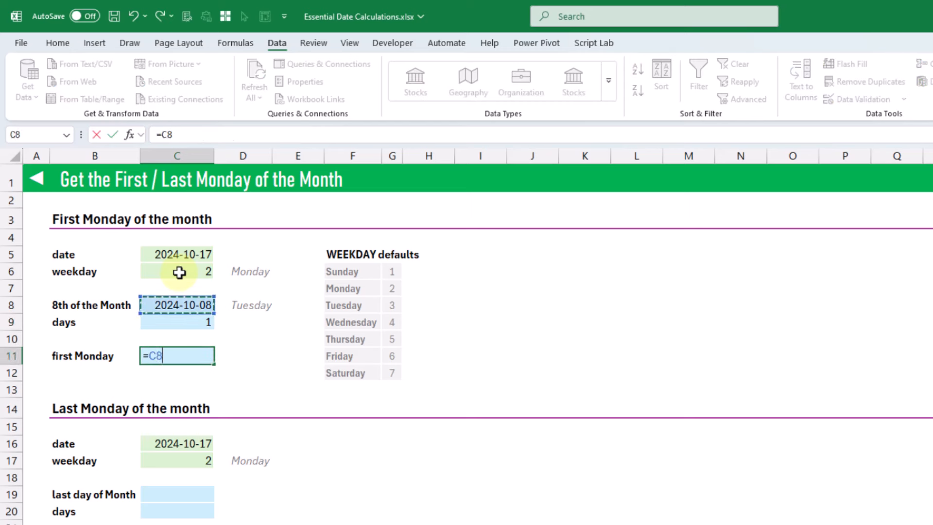
pyautogui.press('Down')
pyautogui.write('-')
pyautogui.press('Up')
pyautogui.press('Up')
pyautogui.press('Up')
pyautogui.press('Down')
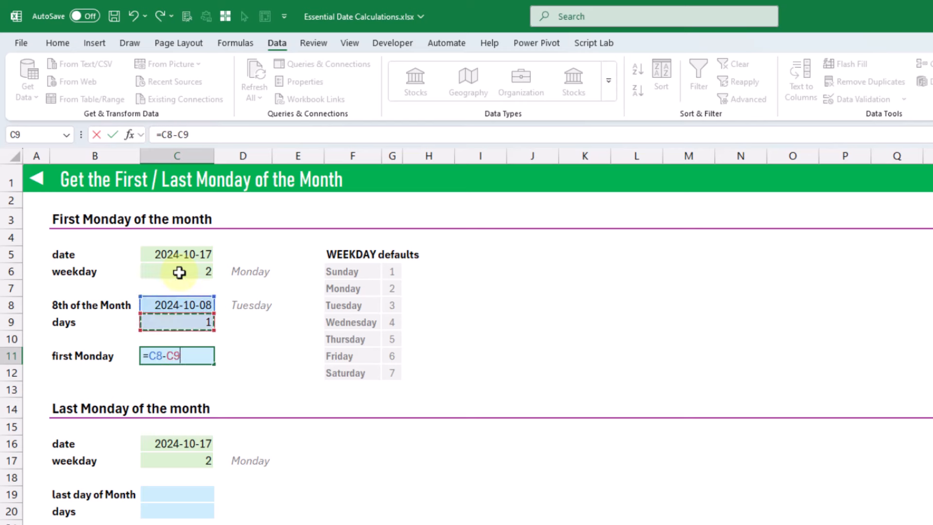
pyautogui.press('Return')
pyautogui.press('Up')
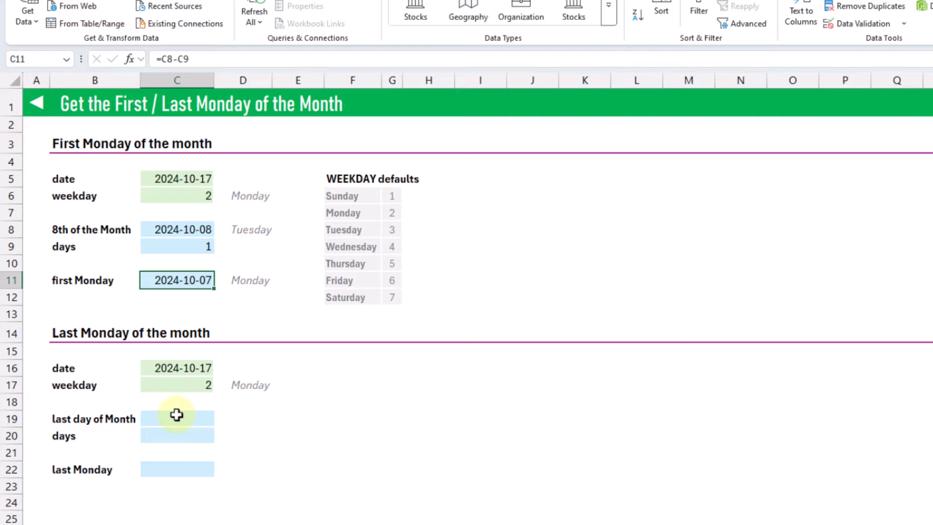
# - Enter =EOMONTH(C16,0) in C19 to get the last day of the month for the date in C16
pyautogui.click(177, 494)
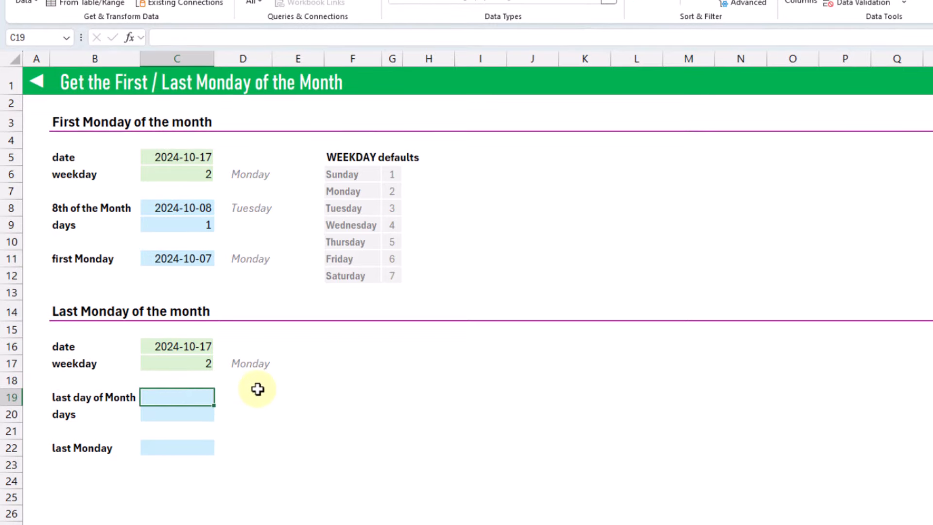
pyautogui.write('=')
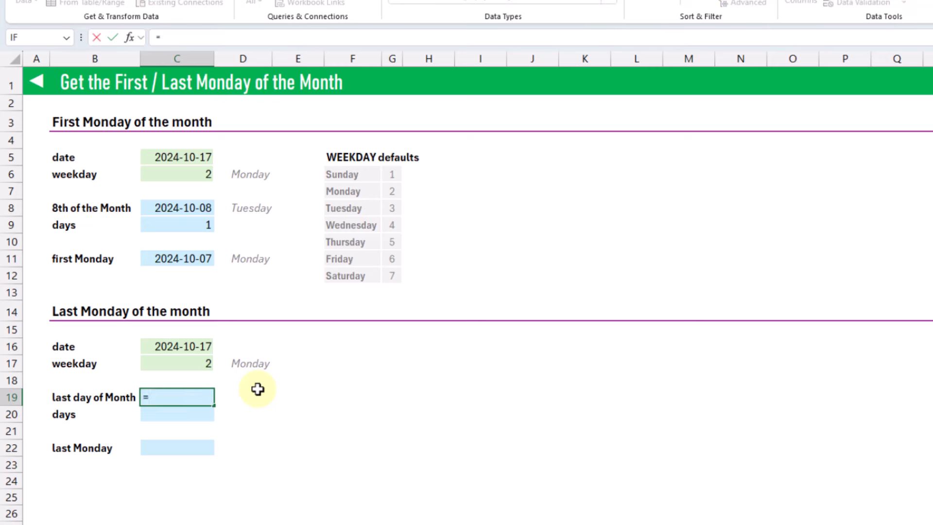
pyautogui.write('eo')
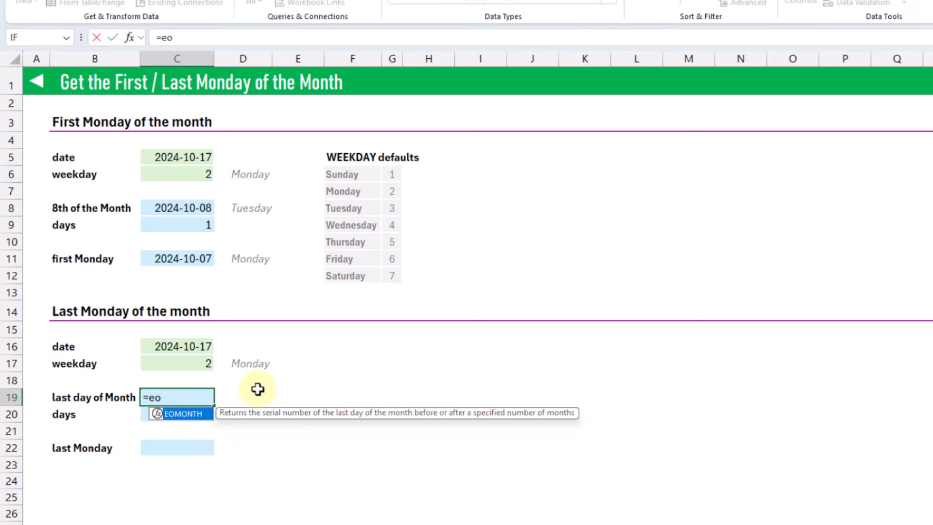
pyautogui.press('Tab')
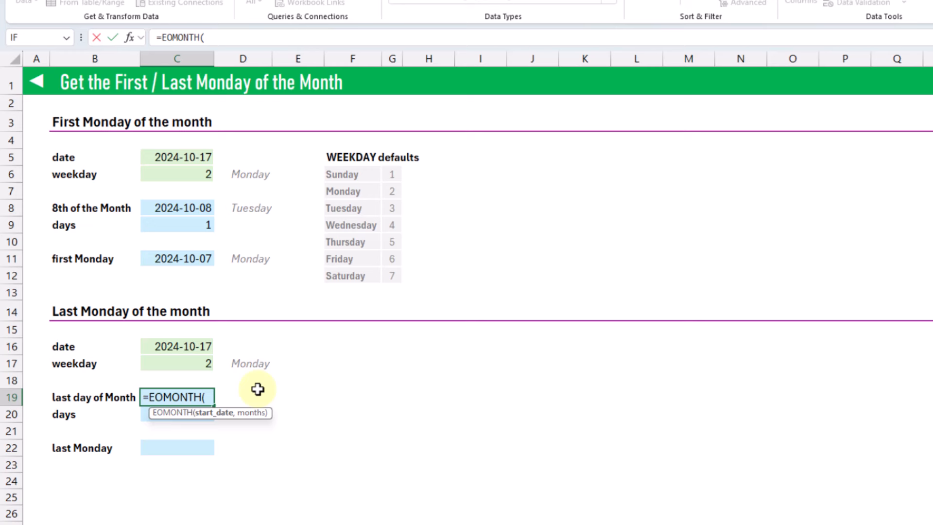
pyautogui.click(187, 345)
pyautogui.write(',')
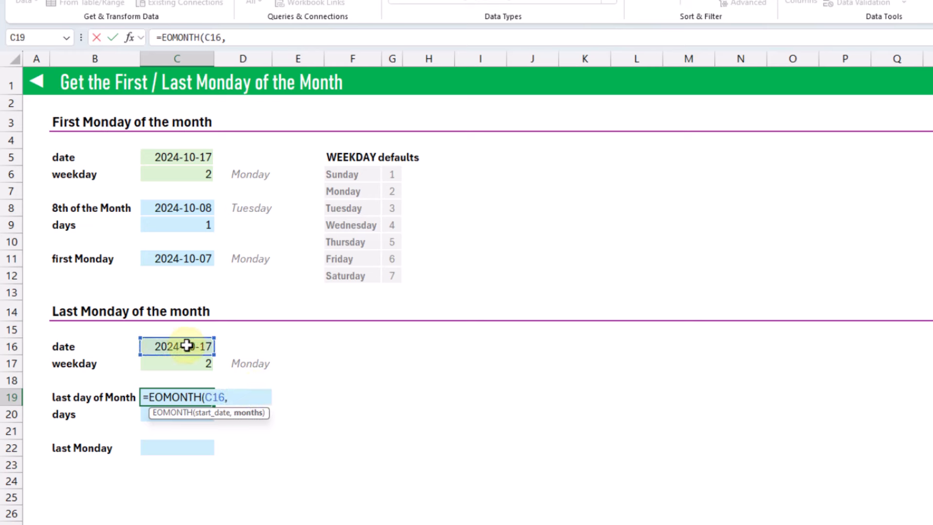
pyautogui.write('0)')
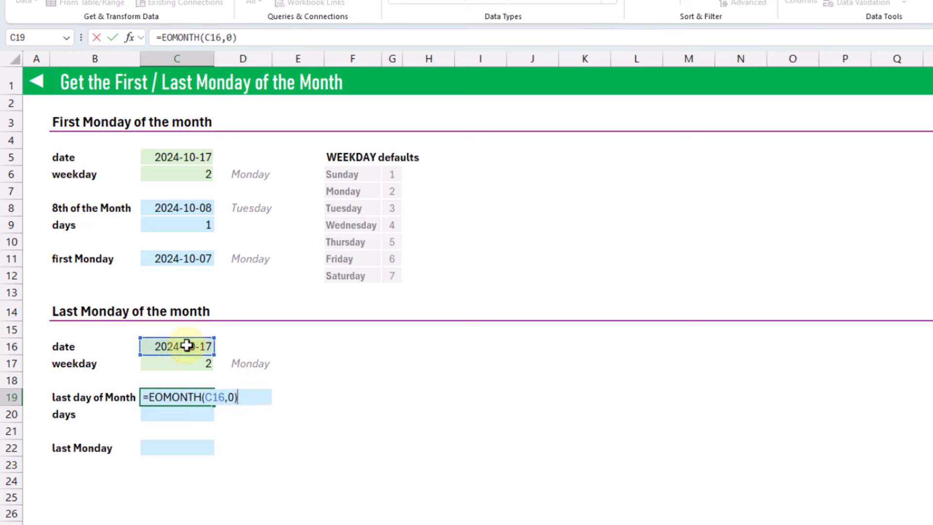
pyautogui.press('Return')
pyautogui.press('Up')
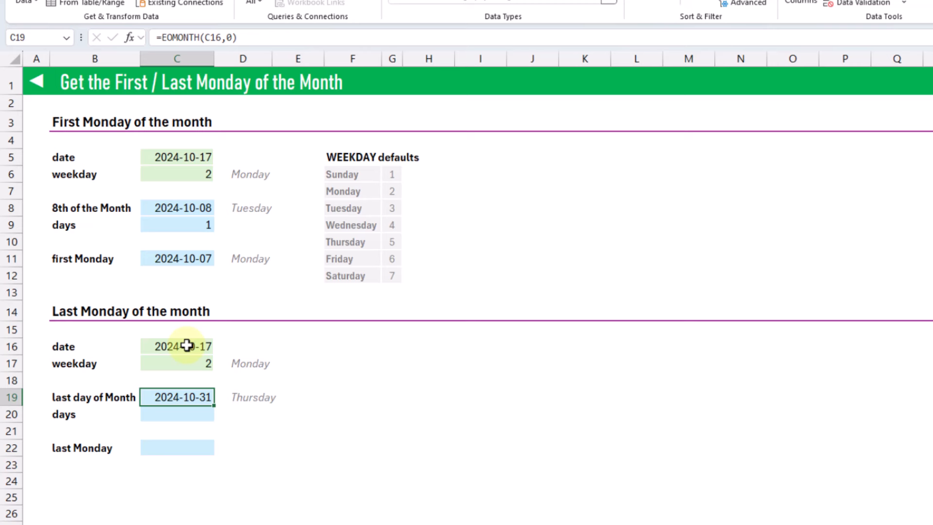
# - Add one day to the last-day-of-month formula in C19, making it =EOMONTH(C16,0)+1
pyautogui.click(259, 37)
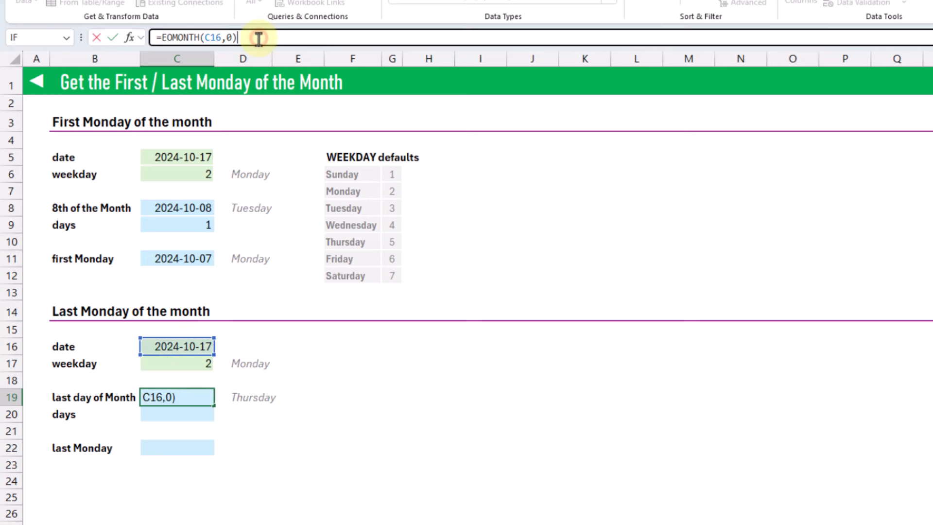
pyautogui.write('+1')
pyautogui.press('Return')
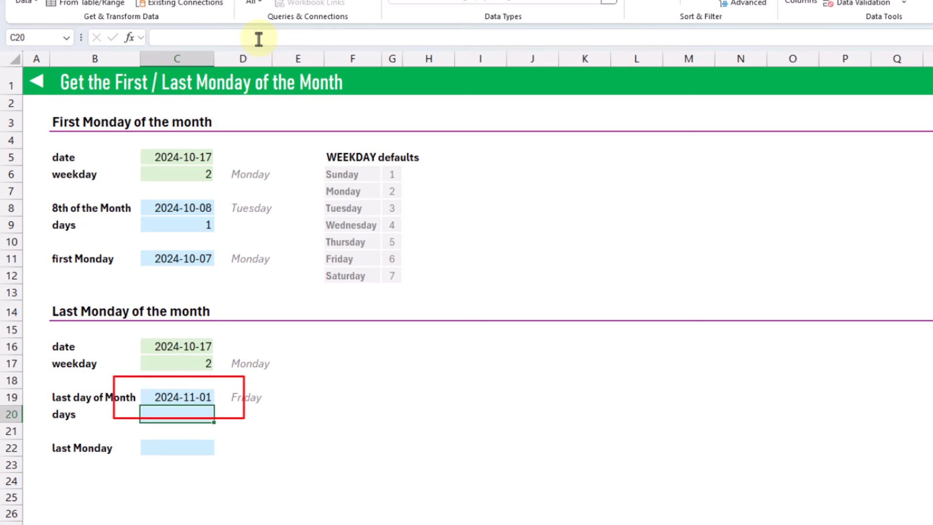
pyautogui.press('Up')
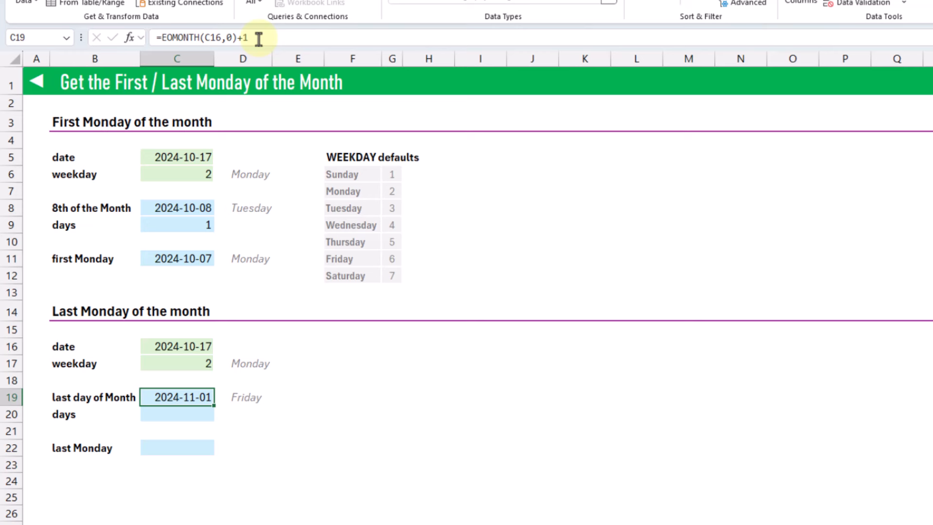
# - Enter =WEEKDAY(C19-C17) in C20 to get the number of days to subtract
pyautogui.press('Down')
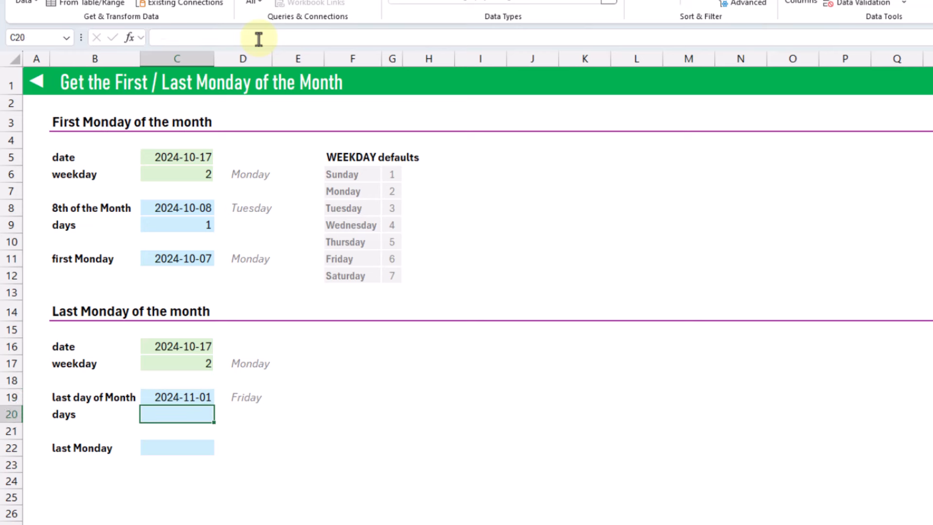
pyautogui.write('=we')
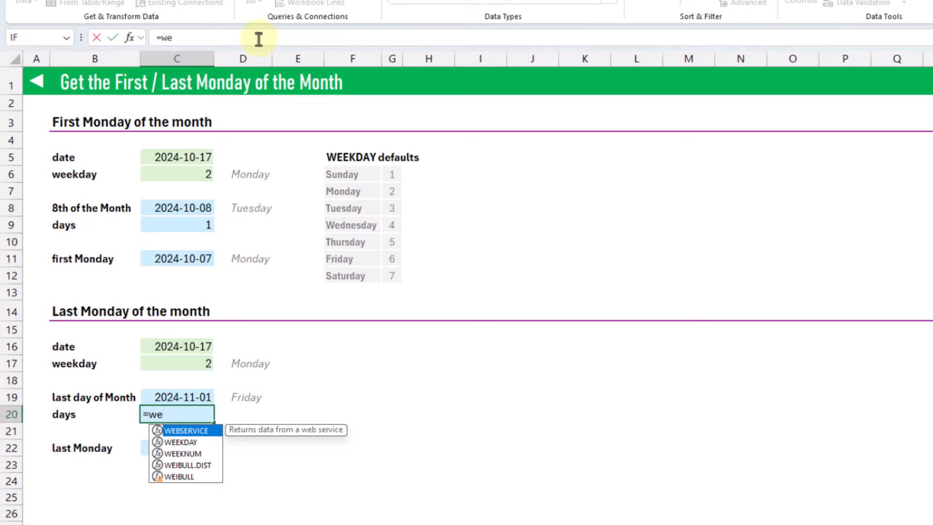
pyautogui.press('Down')
pyautogui.press('Tab')
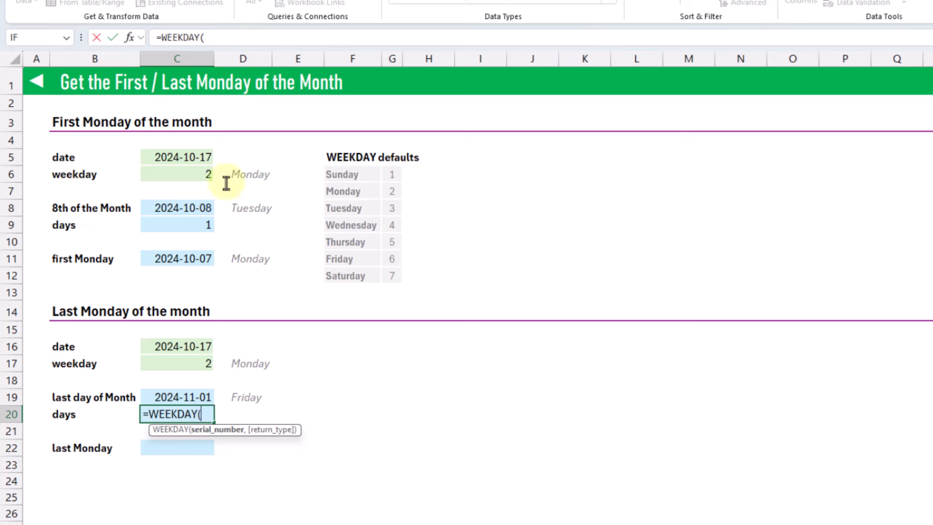
pyautogui.click(181, 396)
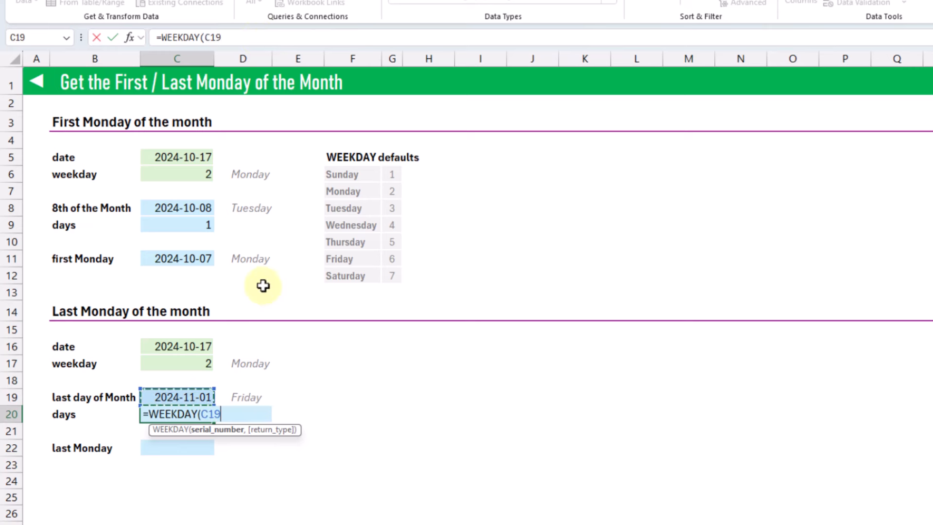
pyautogui.write('-')
pyautogui.click(182, 363)
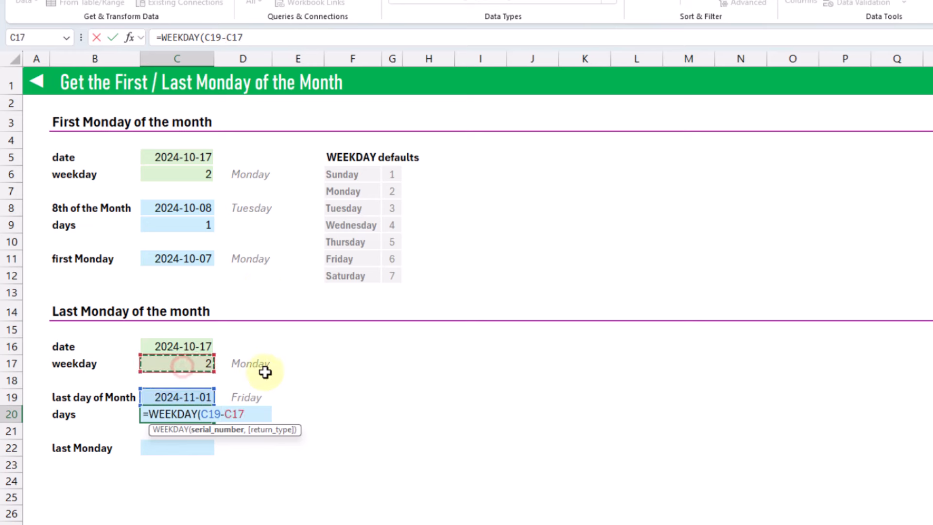
pyautogui.write(')')
pyautogui.press('Return')
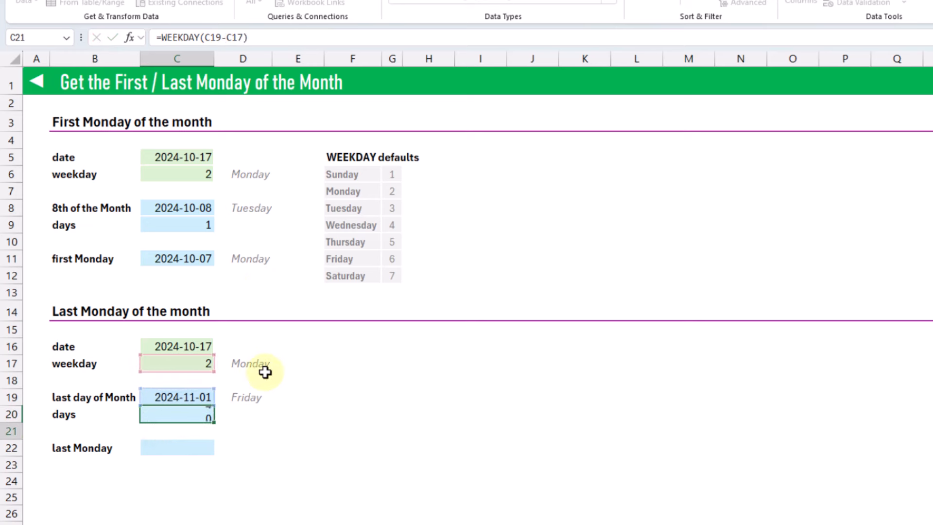
pyautogui.press('Up')
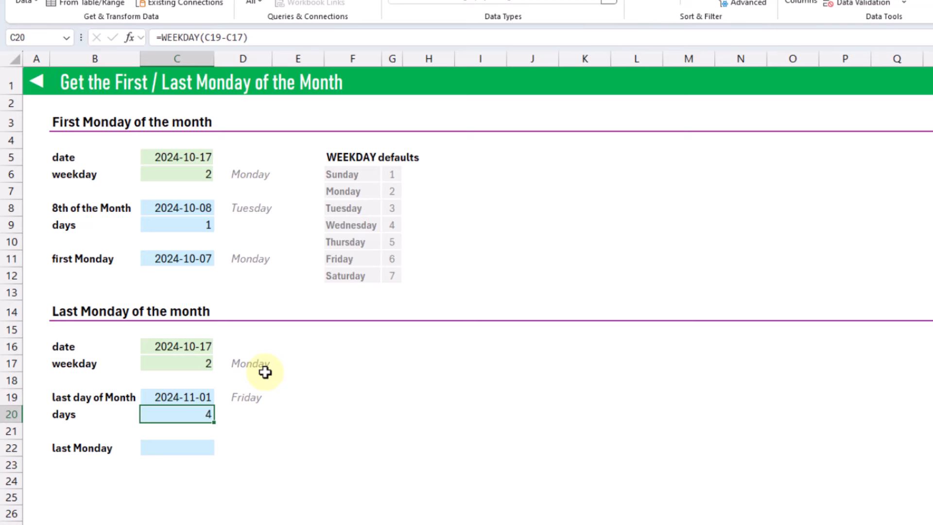
# - Enter =C19-C20 in C22 to calculate the last Monday of the month
pyautogui.press('Up')
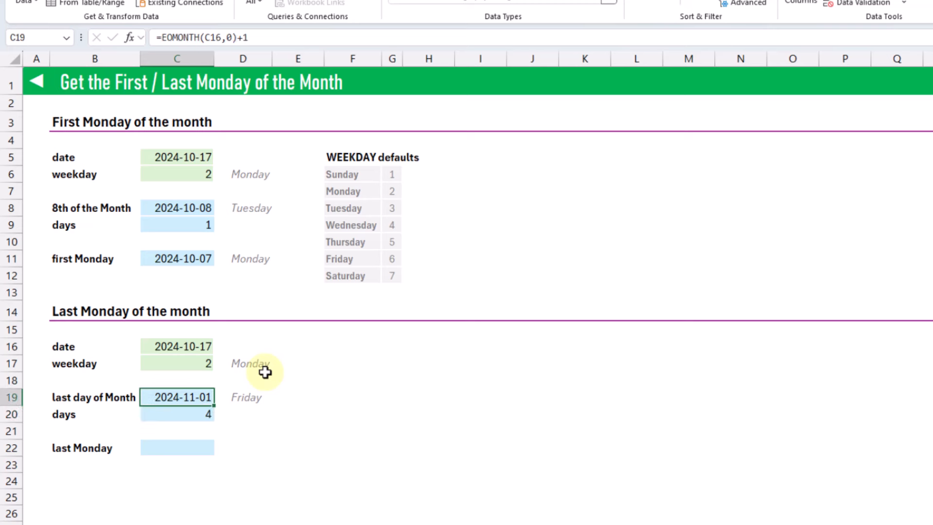
pyautogui.press('Down')
pyautogui.press('Down')
pyautogui.press('Down')
pyautogui.write('=')
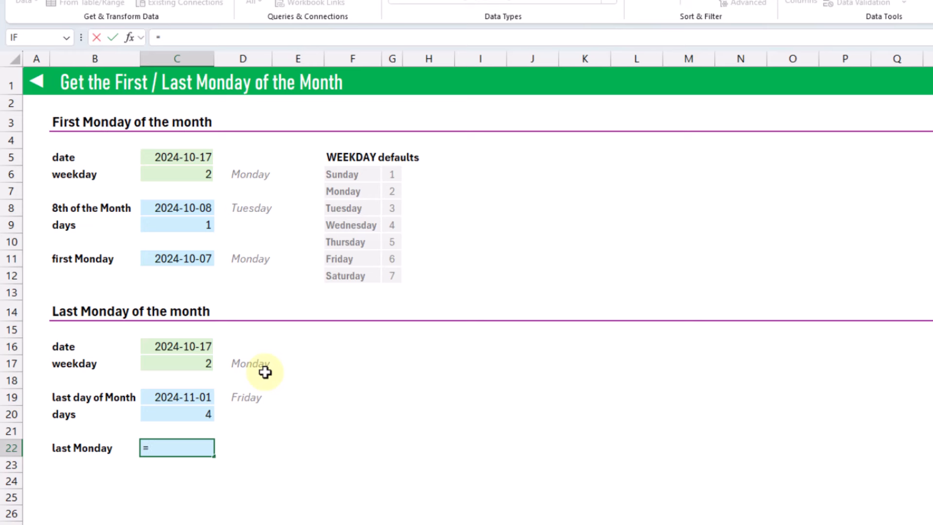
pyautogui.press('Up')
pyautogui.press('Up')
pyautogui.press('Up')
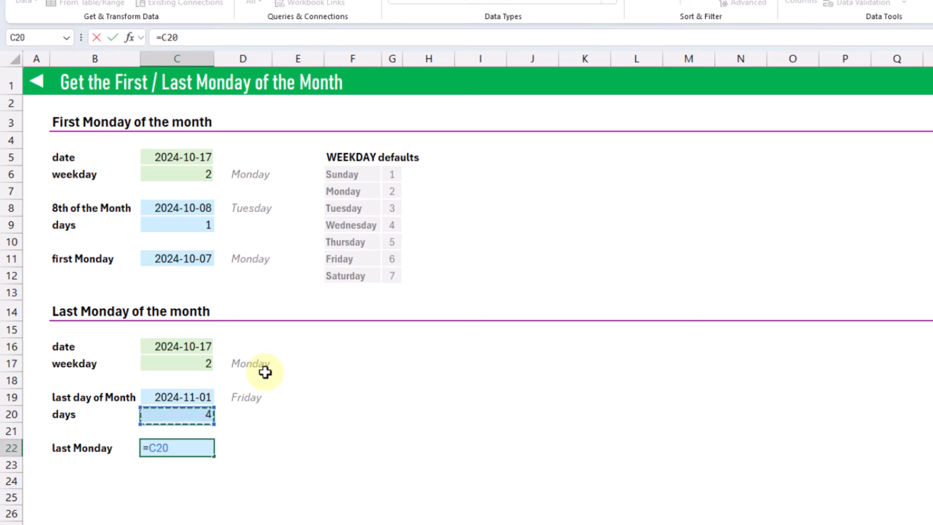
pyautogui.write('-')
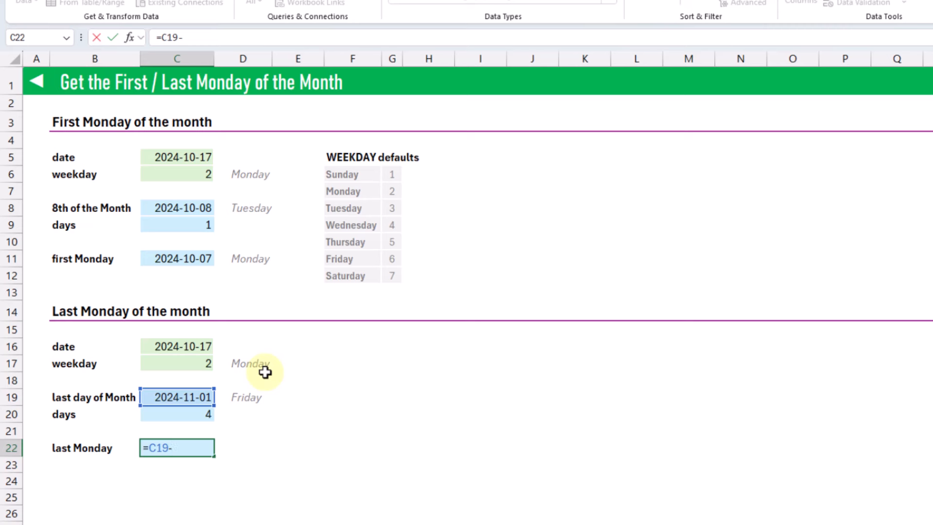
pyautogui.press('Up')
pyautogui.press('Up')
pyautogui.press('Return')
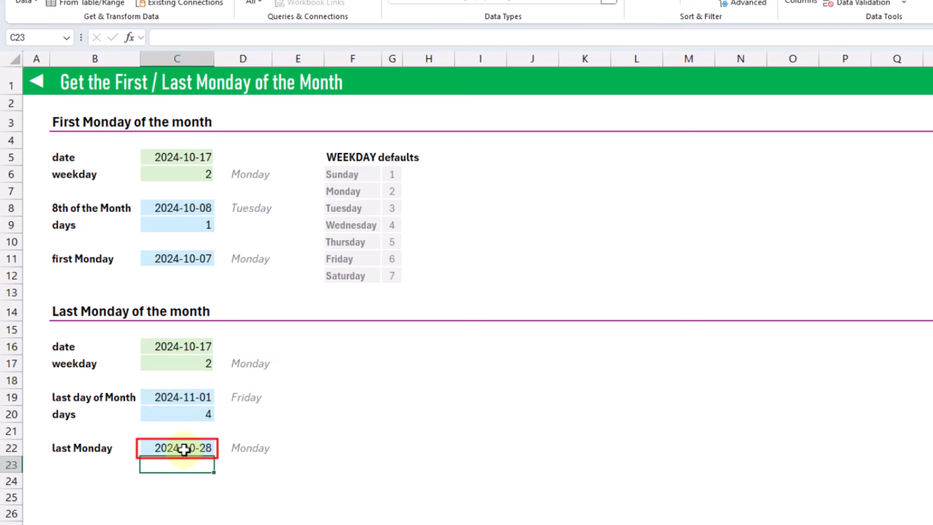
pyautogui.click(179, 445)
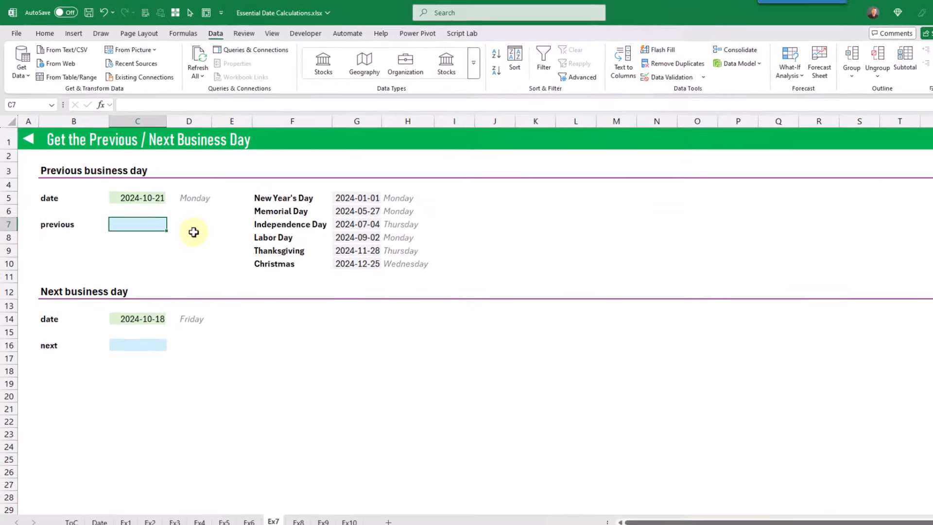
# - On the Previous / Next Business Day sheet, begin a WORKDAY.INTL formula in C7 with C5 as the start date
pyautogui.write('=work')
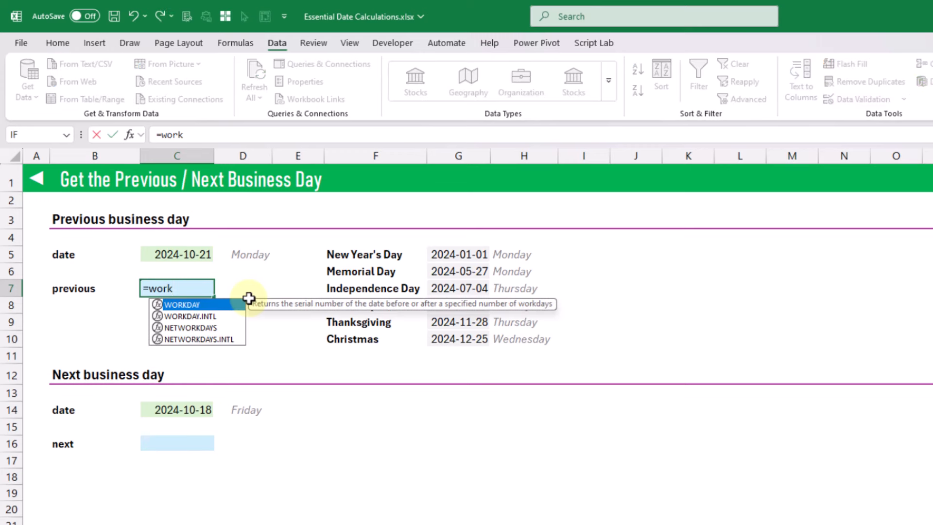
pyautogui.press('Down')
pyautogui.press('Tab')
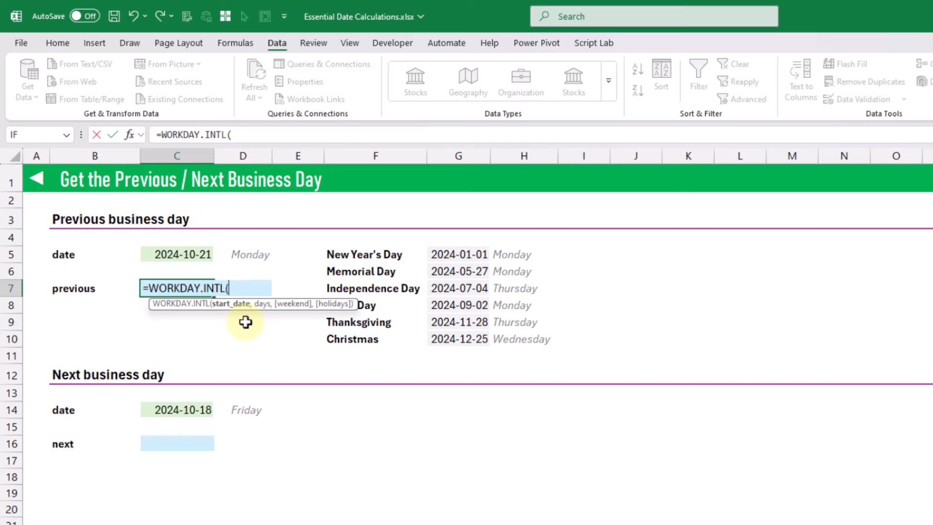
pyautogui.click(184, 253)
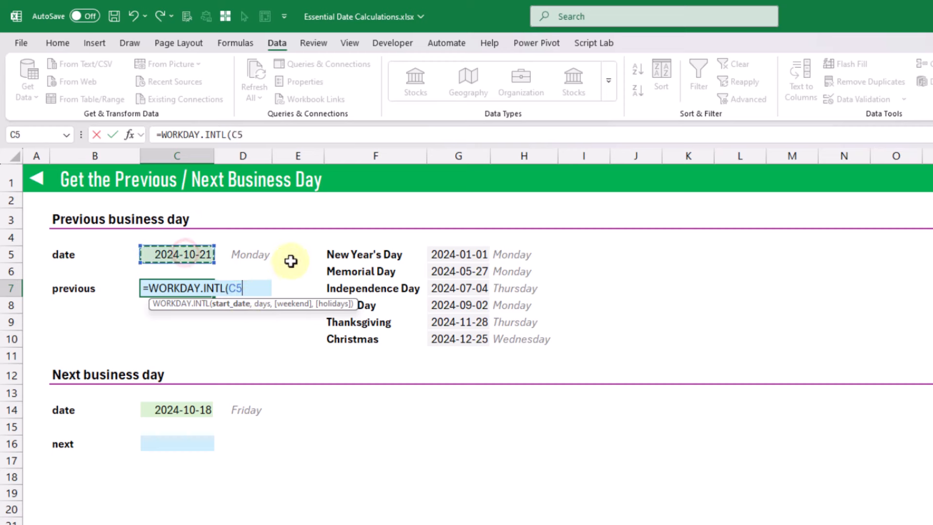
pyautogui.write(',')
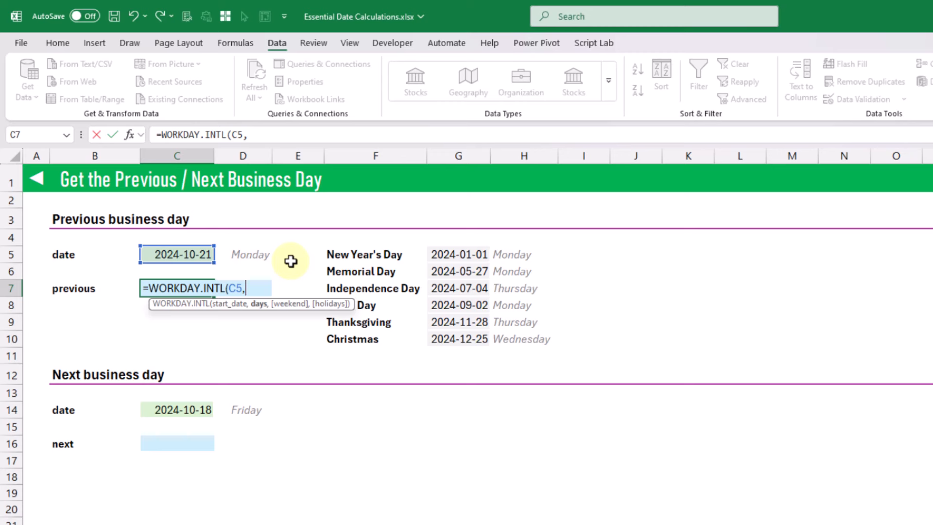
# - Complete the C7 formula as =WORKDAY.INTL(C5,-1,1,G5:G10) to get the previous business day, excluding weekends and the listed holidays
pyautogui.write('-1')
pyautogui.write(',')
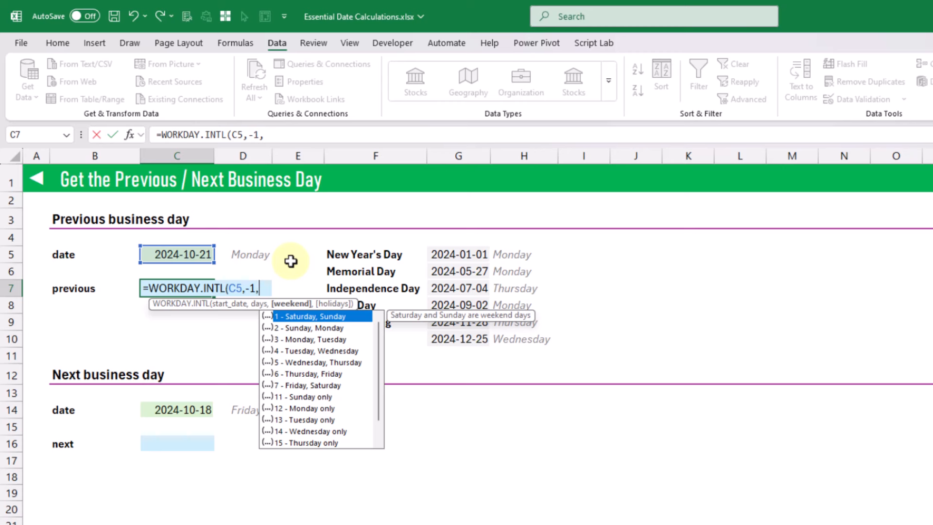
pyautogui.write('1')
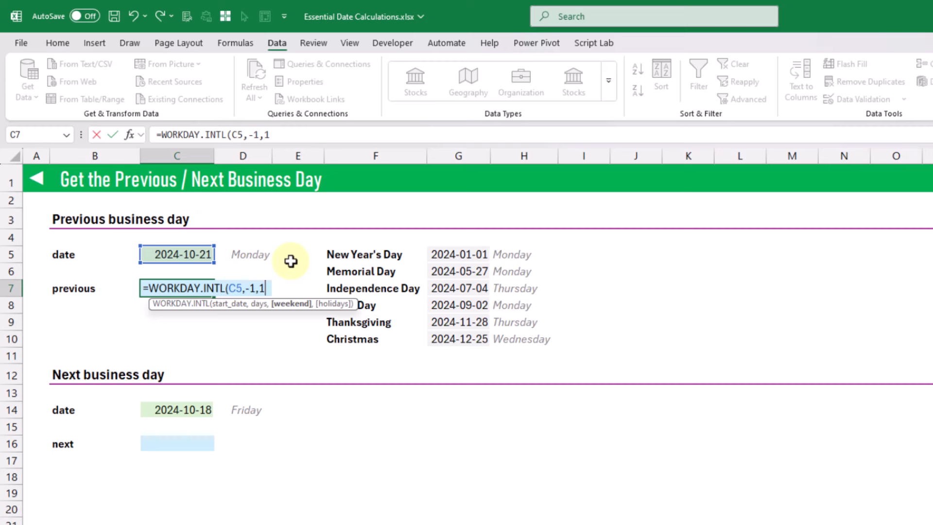
pyautogui.write(',')
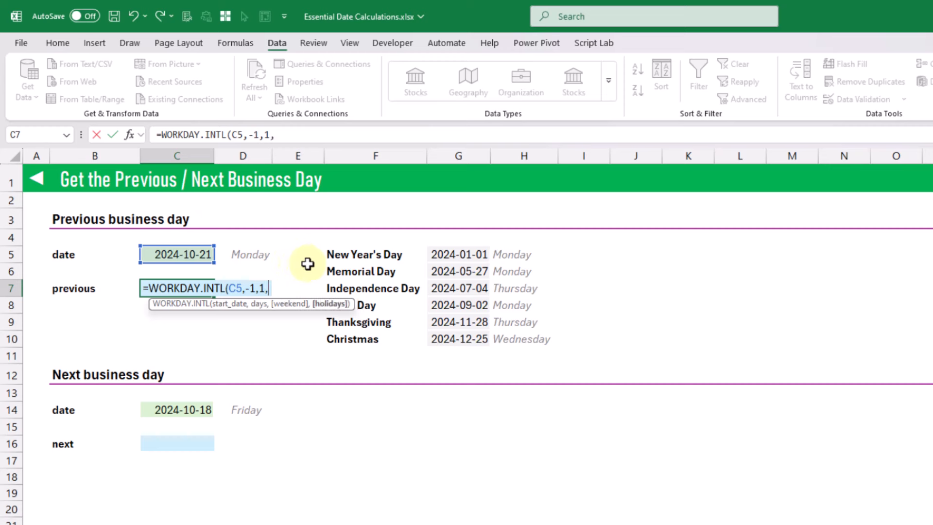
pyautogui.moveTo(469, 253); pyautogui.dragTo(477, 335)
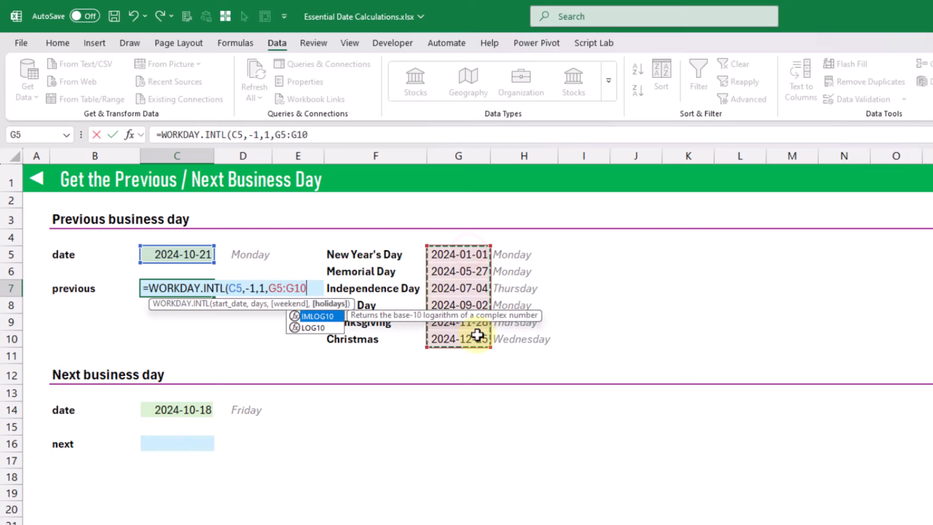
pyautogui.press('Return')
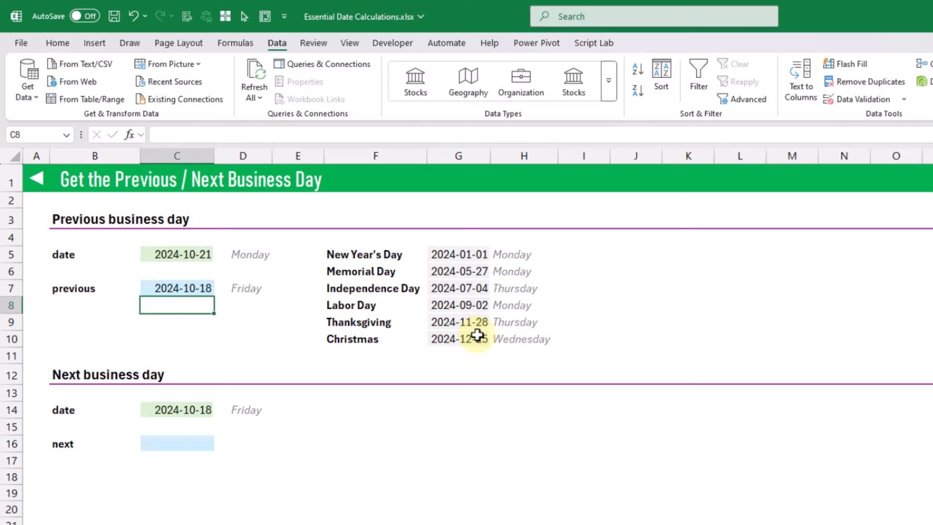
pyautogui.press('Up')
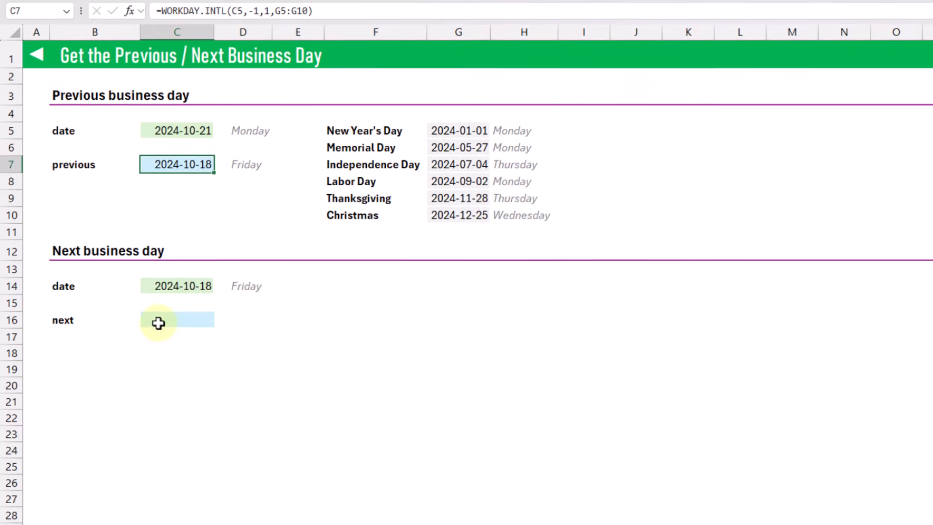
# - Enter =WORKDAY.INTL(C14,1,1,G5:G10) in C16 to calculate the next business day
pyautogui.click(158, 445)
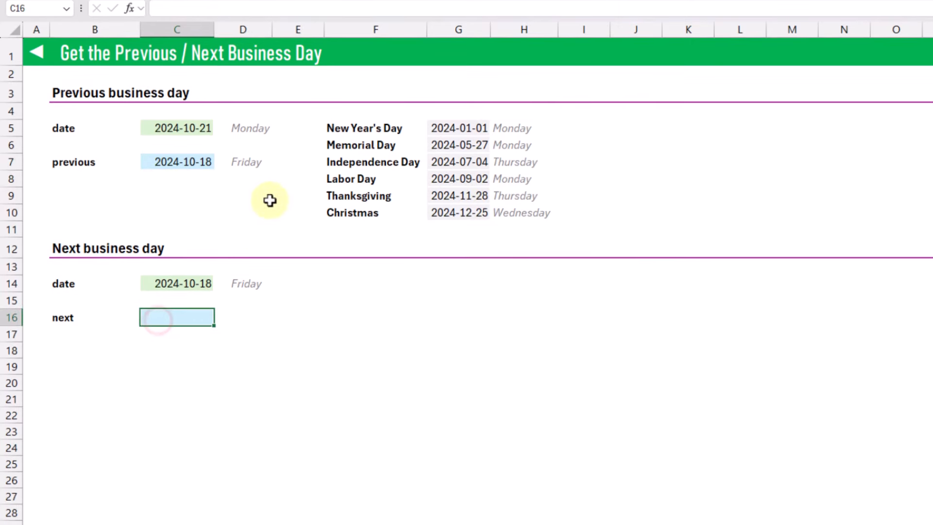
pyautogui.write('=work')
pyautogui.press('Down')
pyautogui.press('Tab')
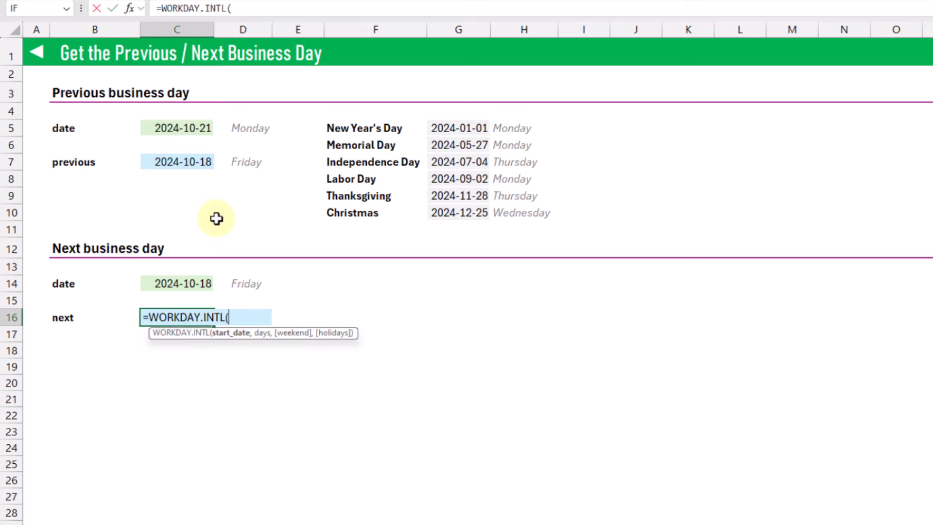
pyautogui.click(178, 281)
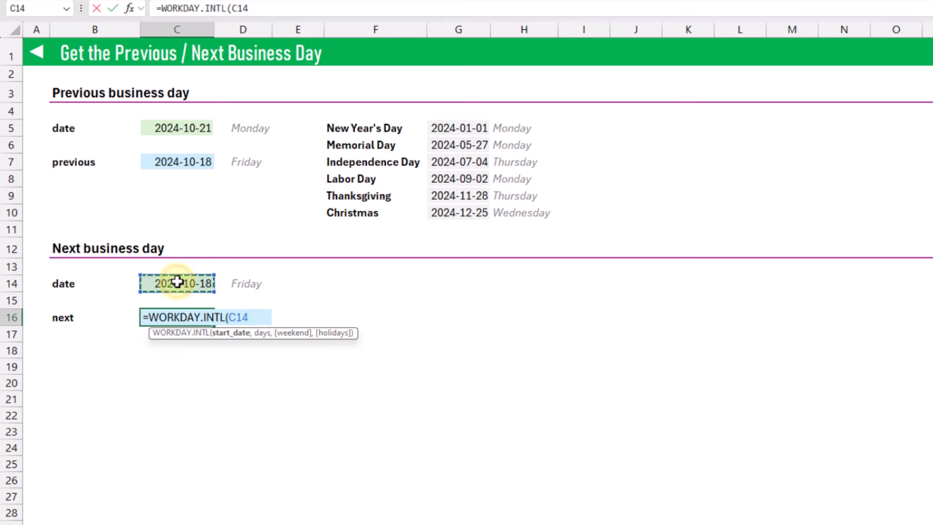
pyautogui.write(',')
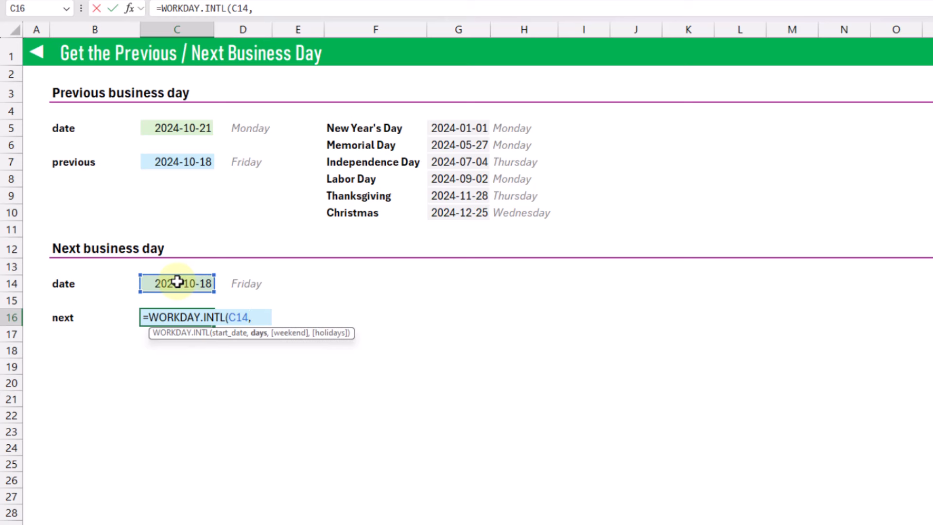
pyautogui.write('1,')
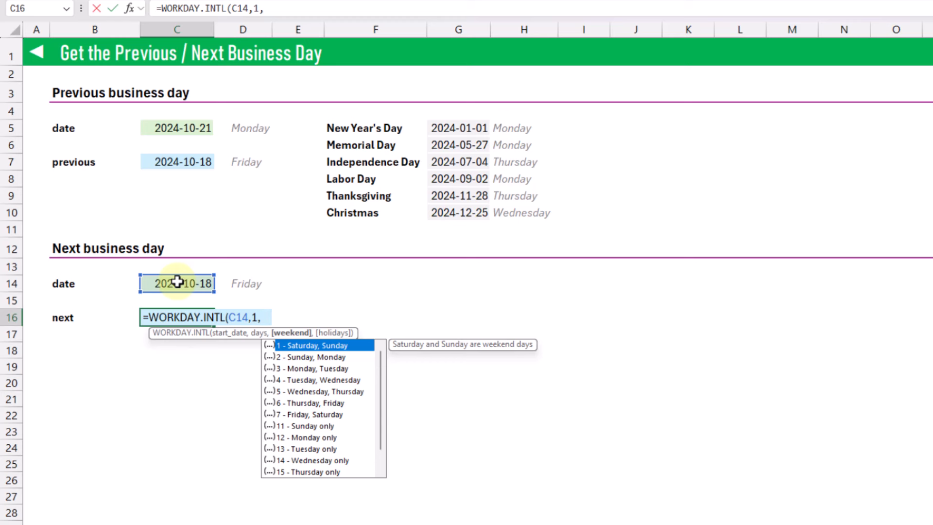
pyautogui.write('1')
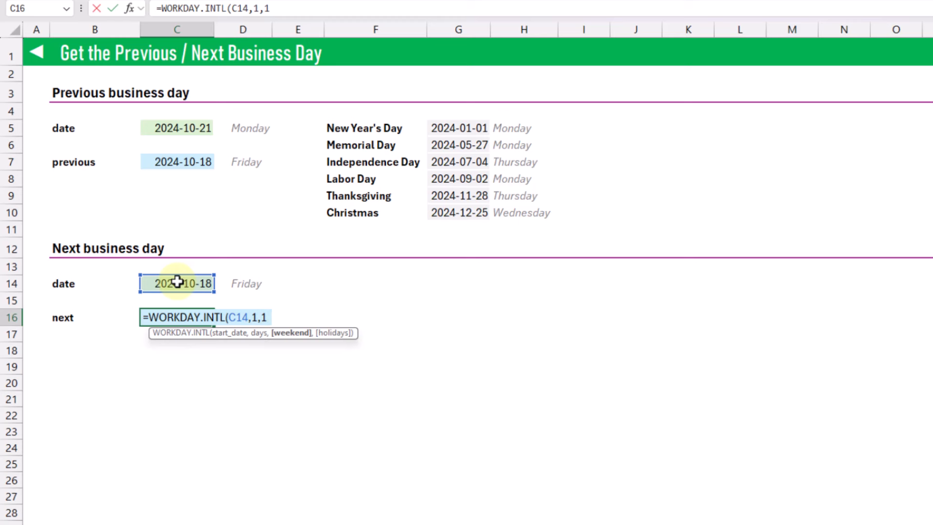
pyautogui.write(',')
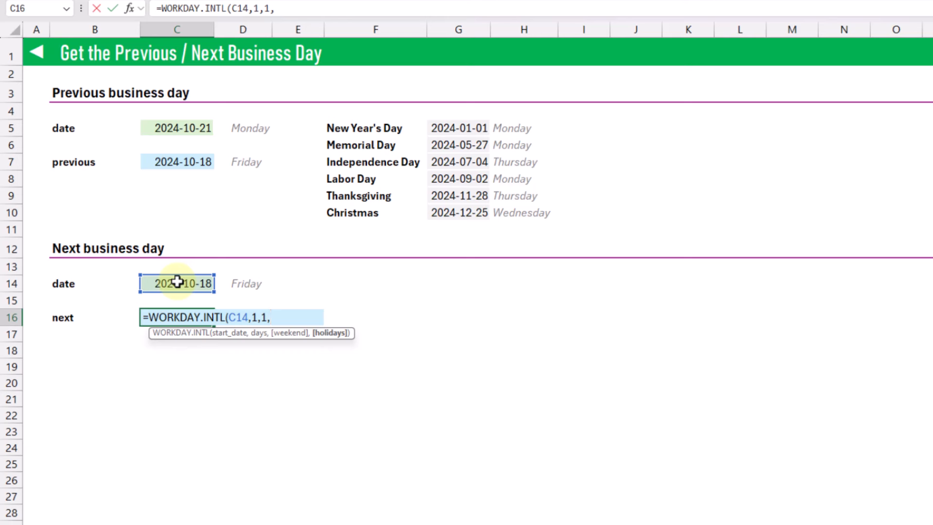
pyautogui.moveTo(462, 129); pyautogui.dragTo(468, 208)
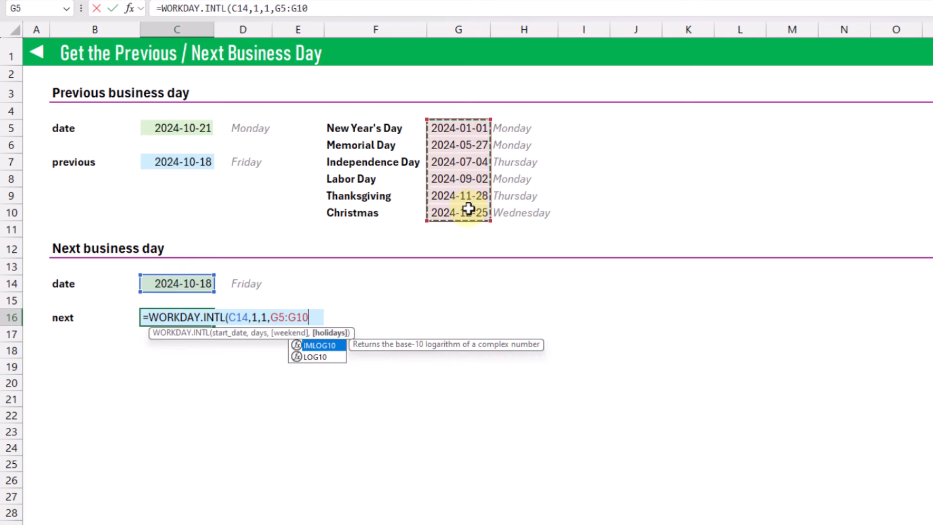
pyautogui.write(')')
pyautogui.press('Return')
pyautogui.press('Up')
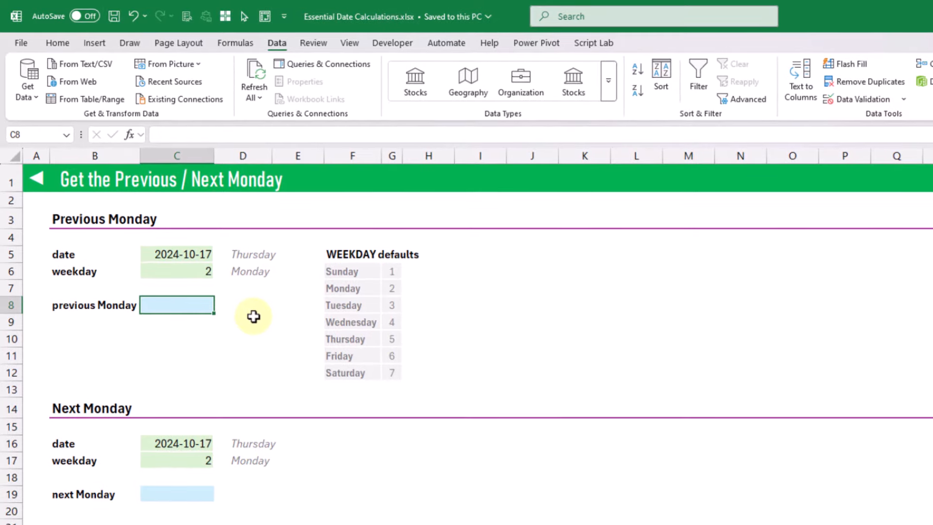
# - On the Previous / Next Monday sheet, enter =C5-WEEKDAY(C5-C6) in C8 to calculate the previous Monday
pyautogui.write('=')
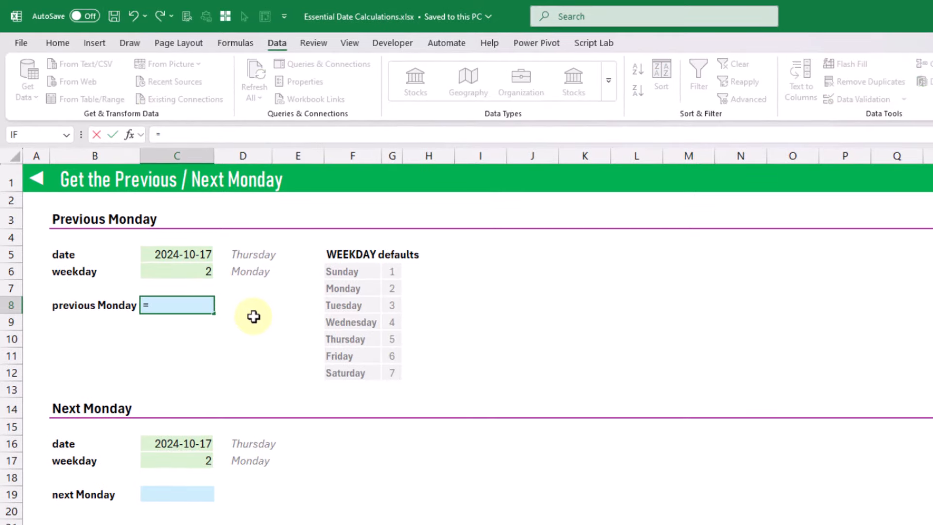
pyautogui.click(183, 257)
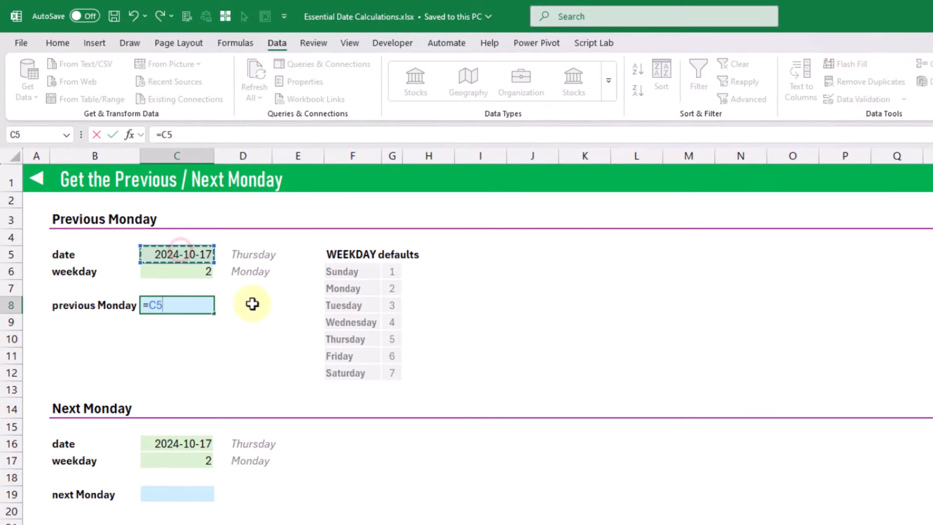
pyautogui.write('-')
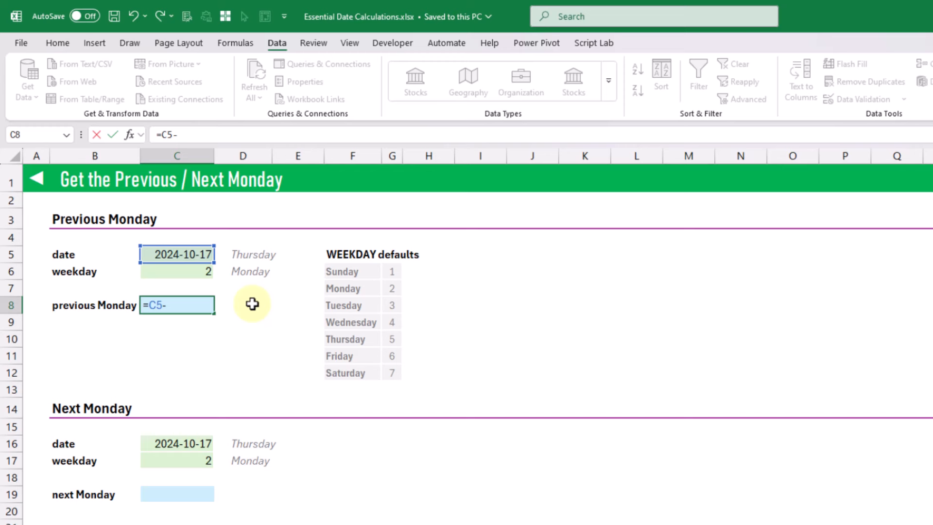
pyautogui.write('we')
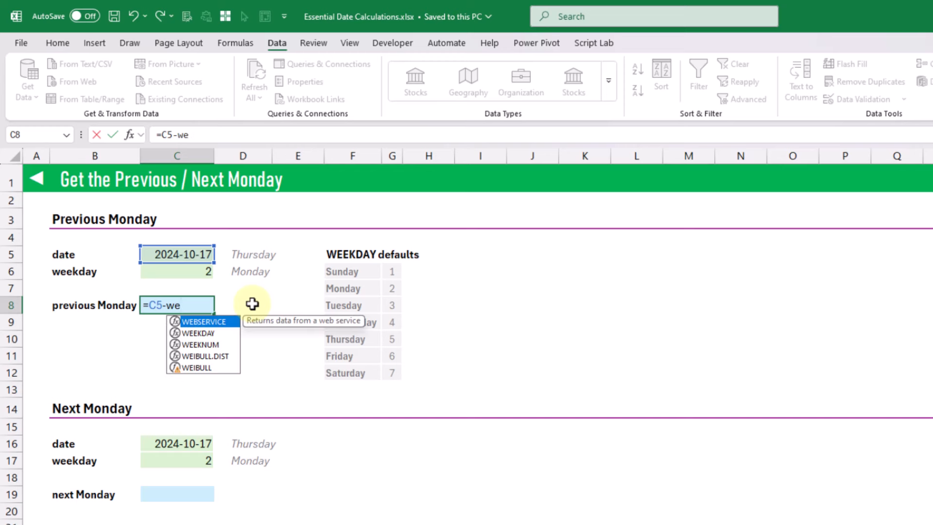
pyautogui.press('Down')
pyautogui.press('Tab')
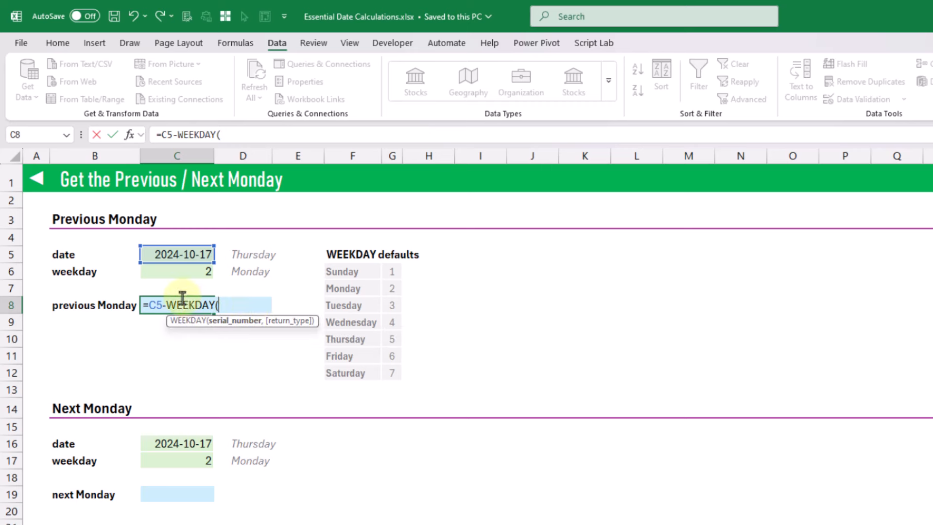
pyautogui.click(179, 253)
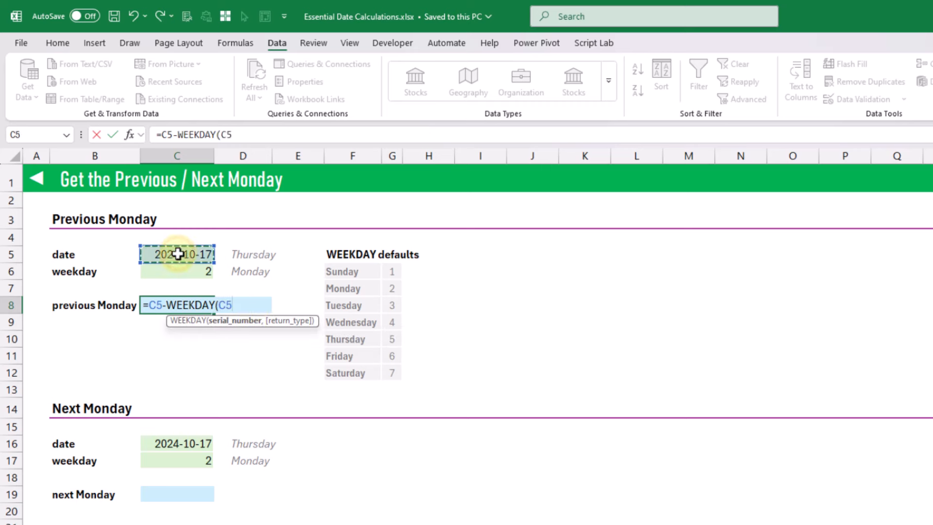
pyautogui.write('-')
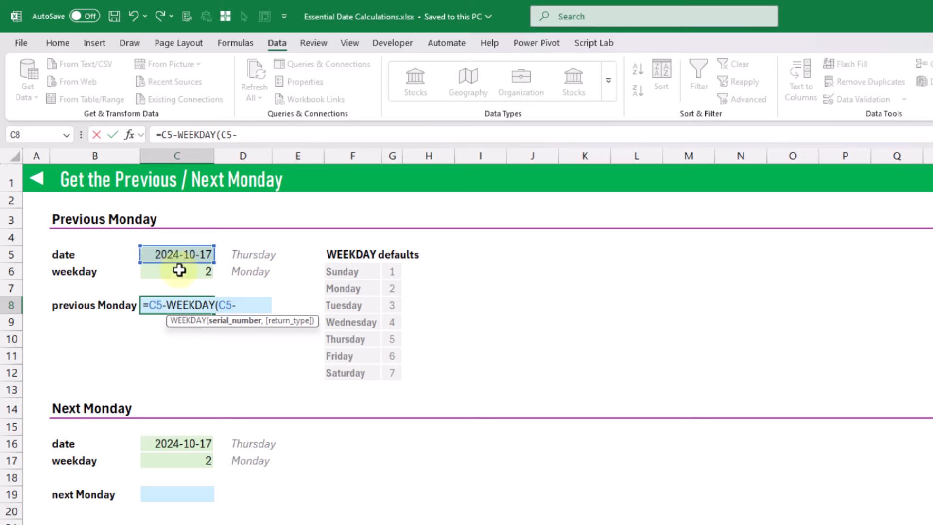
pyautogui.click(179, 270)
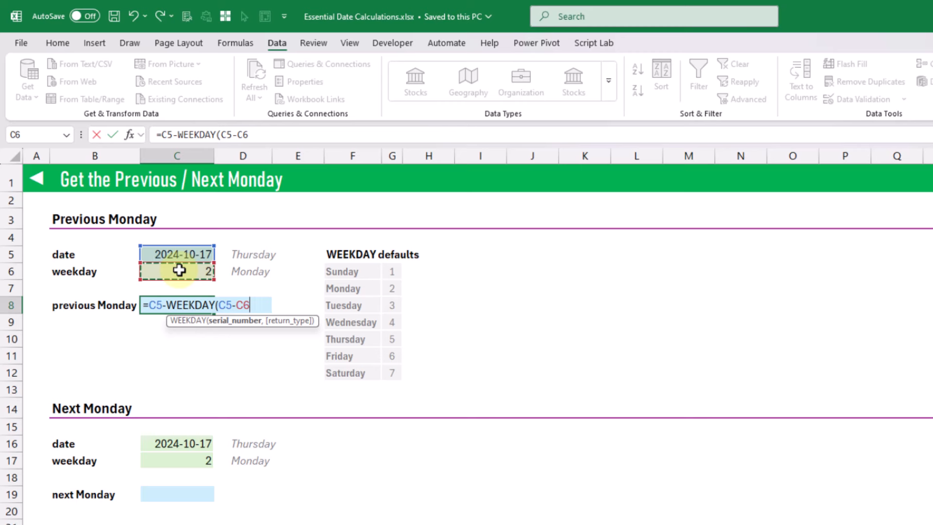
pyautogui.write(')')
pyautogui.press('Return')
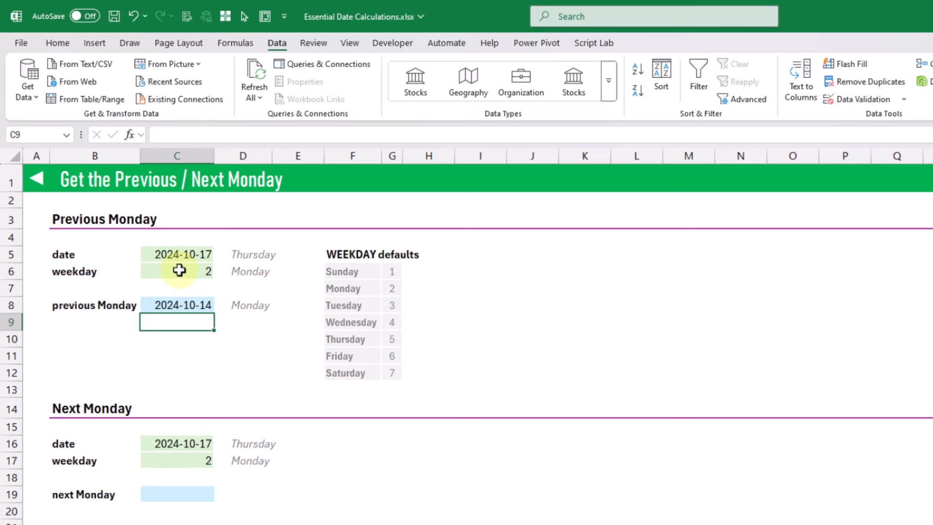
pyautogui.click(187, 307)
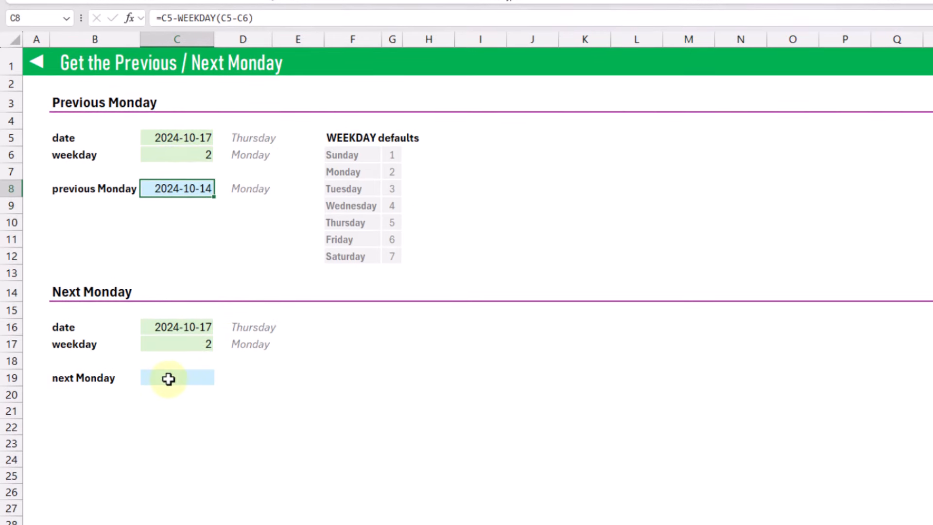
# - Enter =C16+(7-WEEKDAY(C16-C17)) in C19 to calculate the next Monday
pyautogui.click(169, 379)
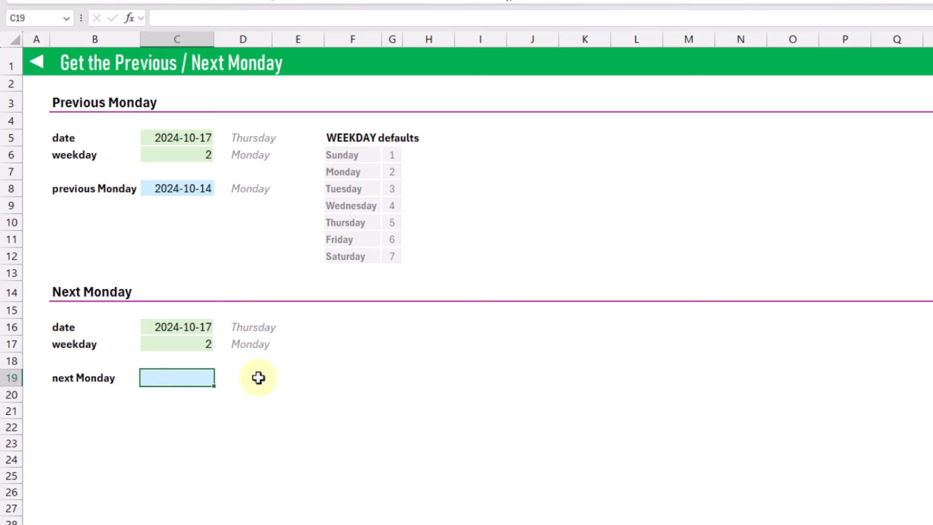
pyautogui.write('=')
pyautogui.click(191, 326)
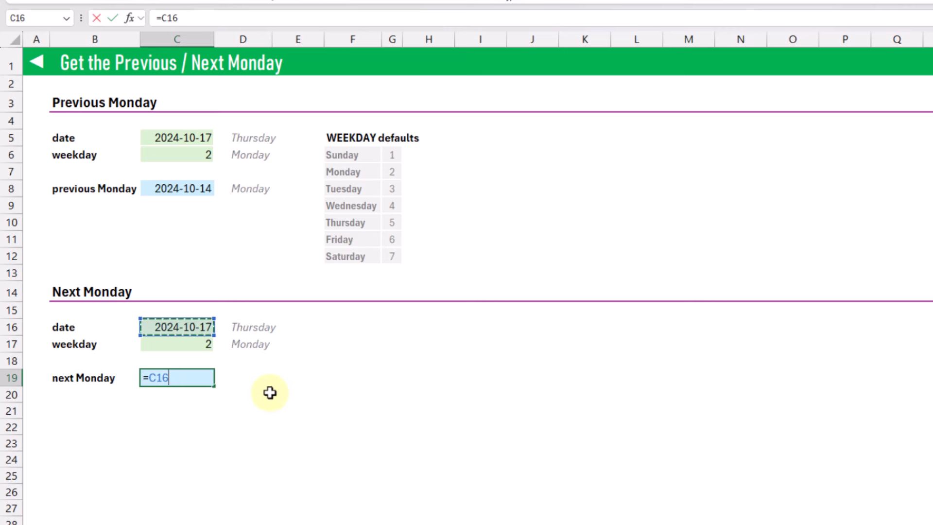
pyautogui.write('+(')
pyautogui.write('7-we')
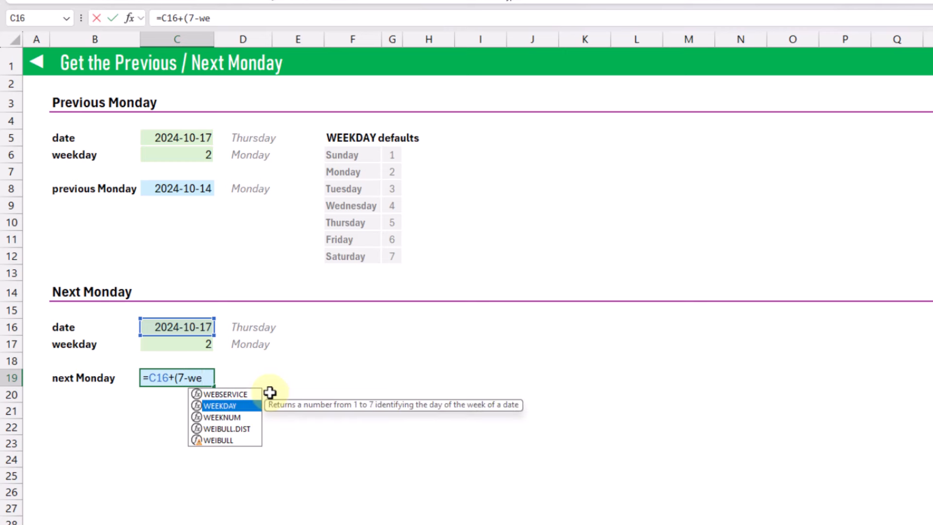
pyautogui.press('Tab')
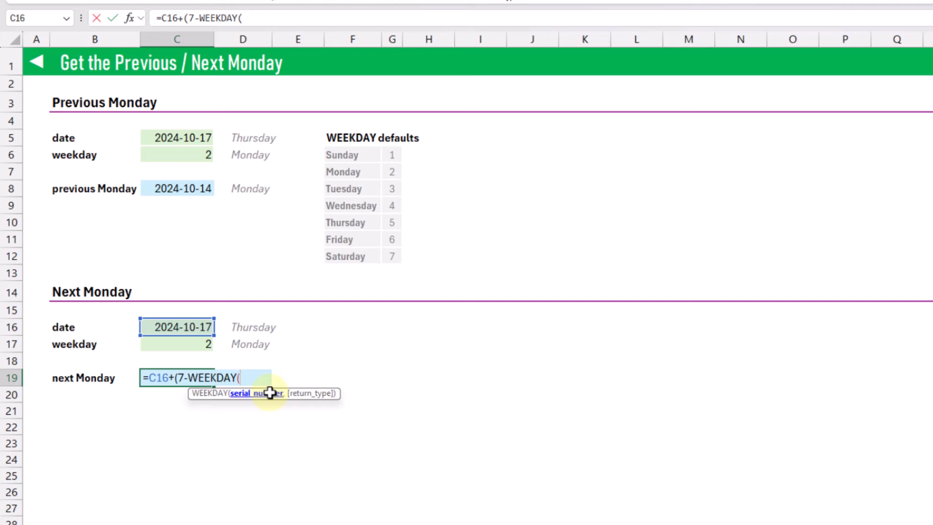
pyautogui.click(182, 327)
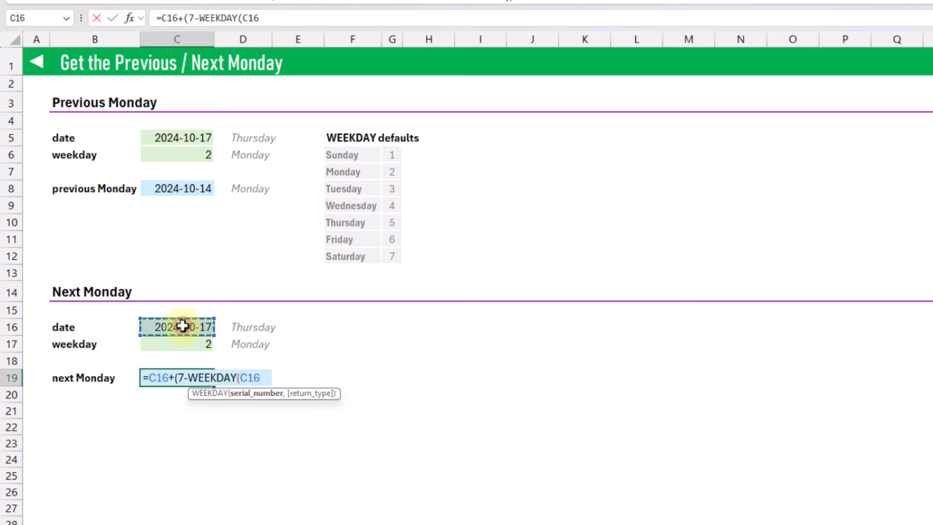
pyautogui.write('-')
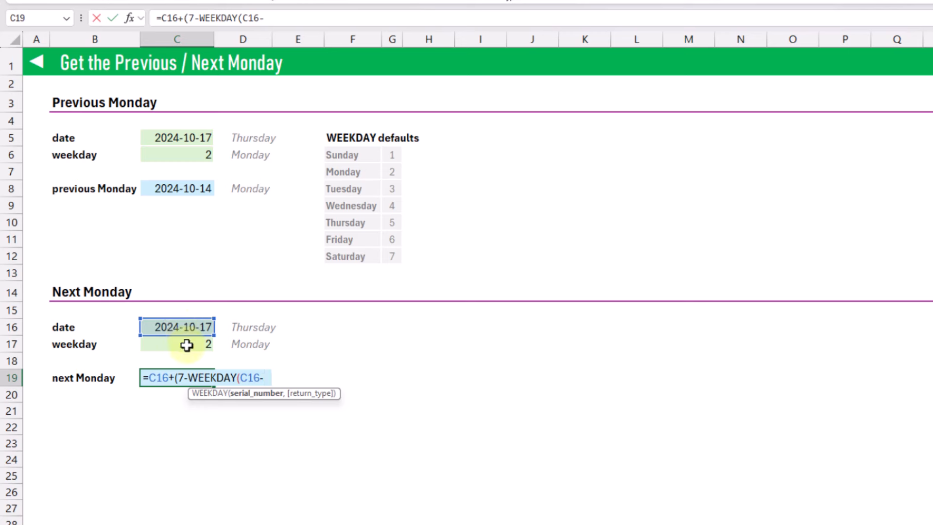
pyautogui.click(186, 345)
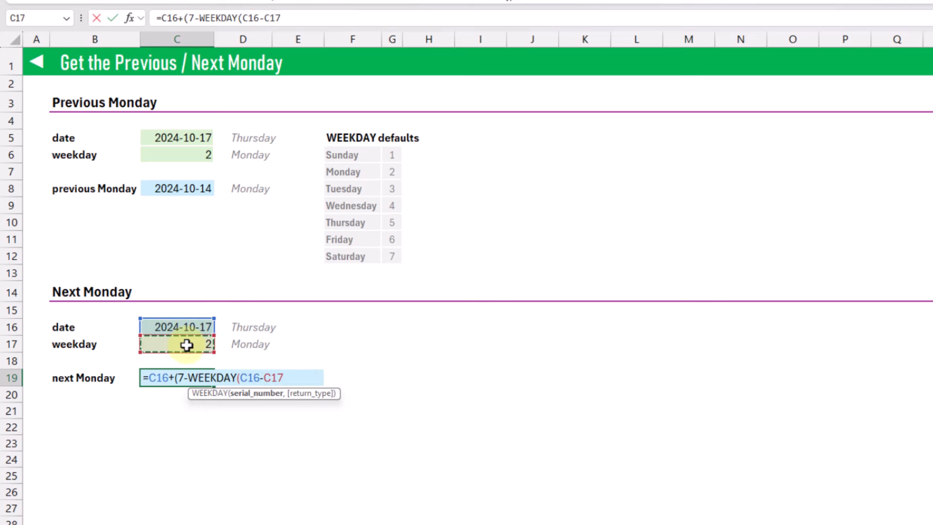
pyautogui.write('))')
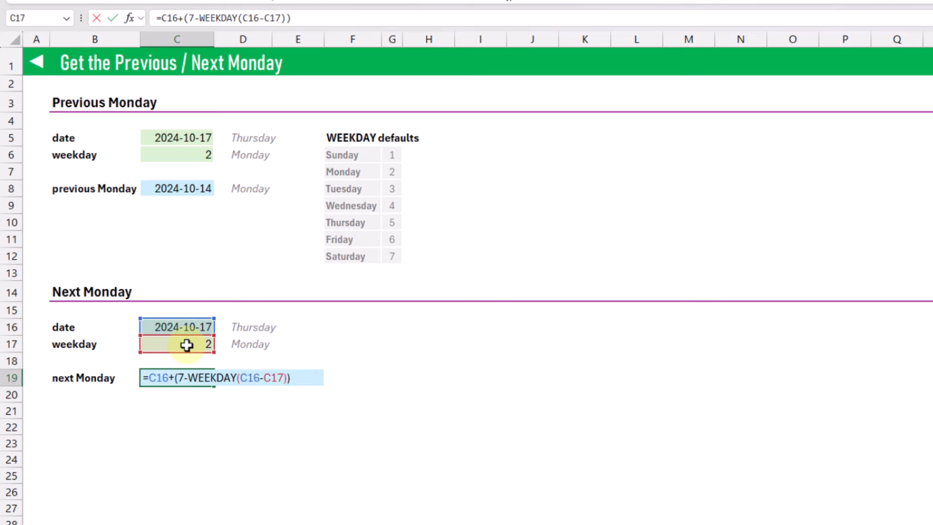
pyautogui.press('Return')
pyautogui.press('Up')
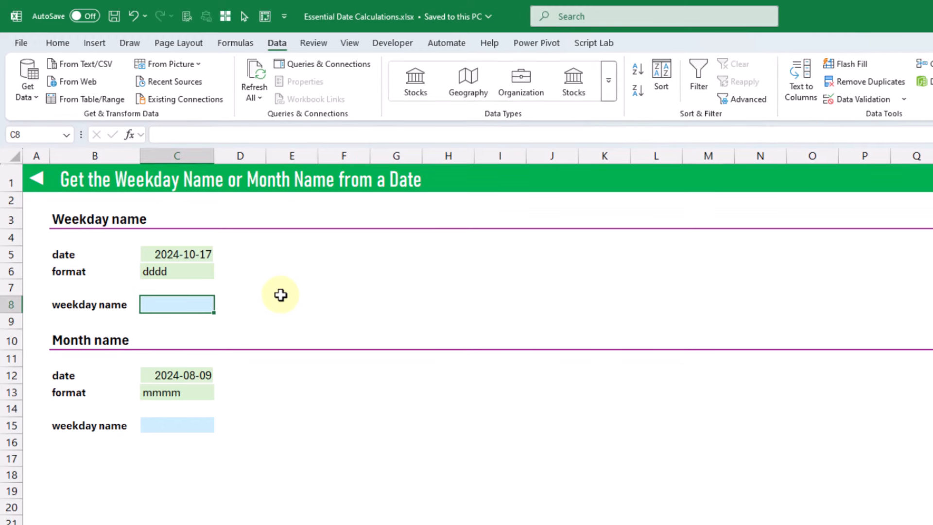
# - On the weekday and month name sheet, enter =TEXT(C5,C6) in C8 to return the weekday name of the date
pyautogui.write('=te')
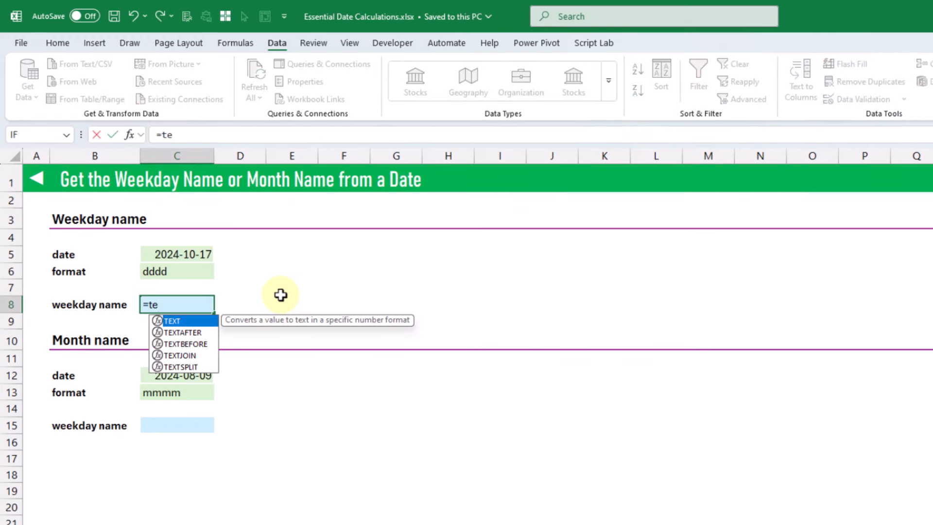
pyautogui.press('Tab')
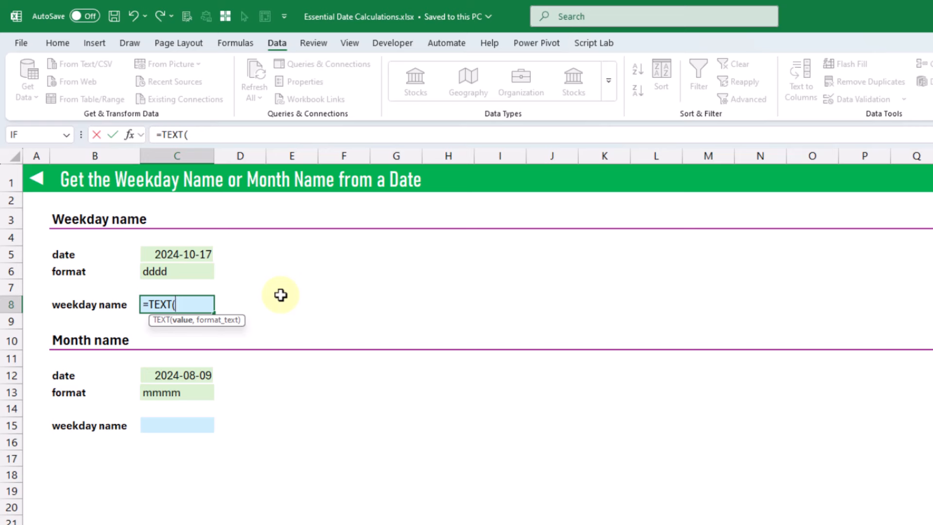
pyautogui.click(173, 254)
pyautogui.write(',')
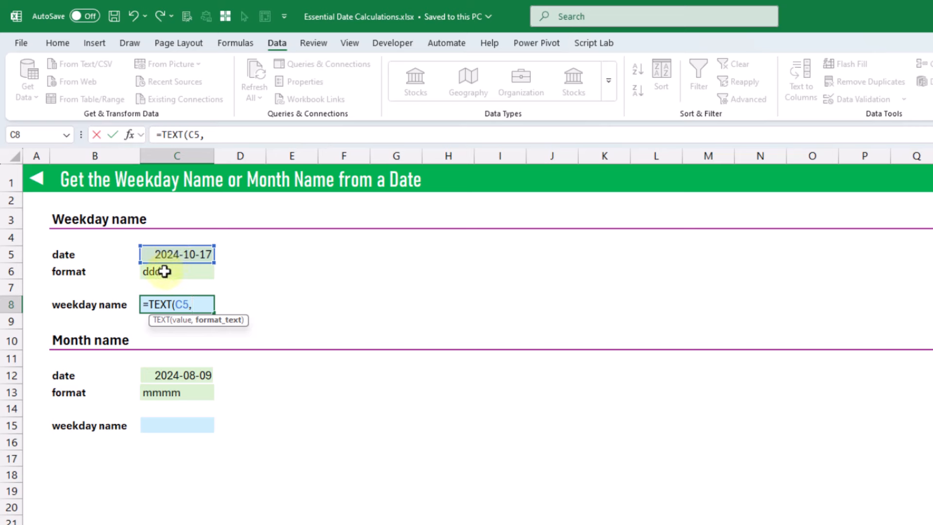
pyautogui.click(164, 271)
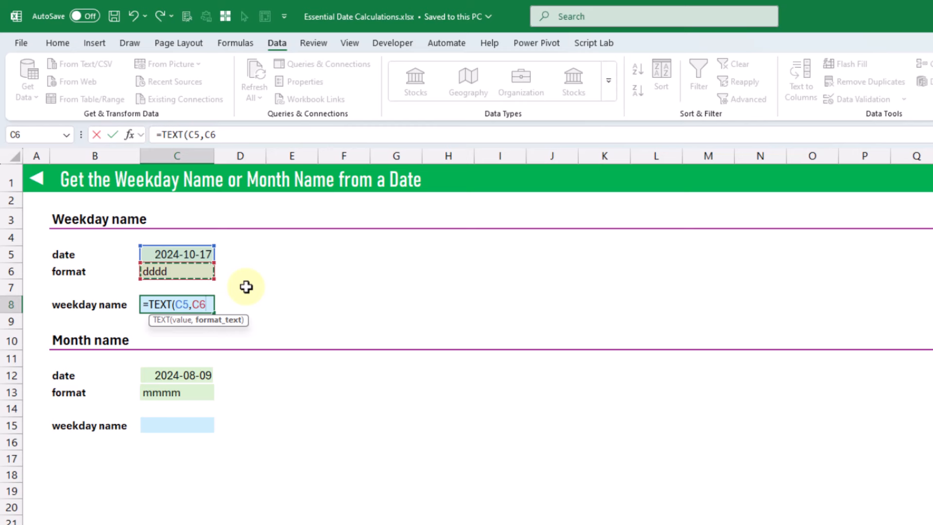
pyautogui.write(')')
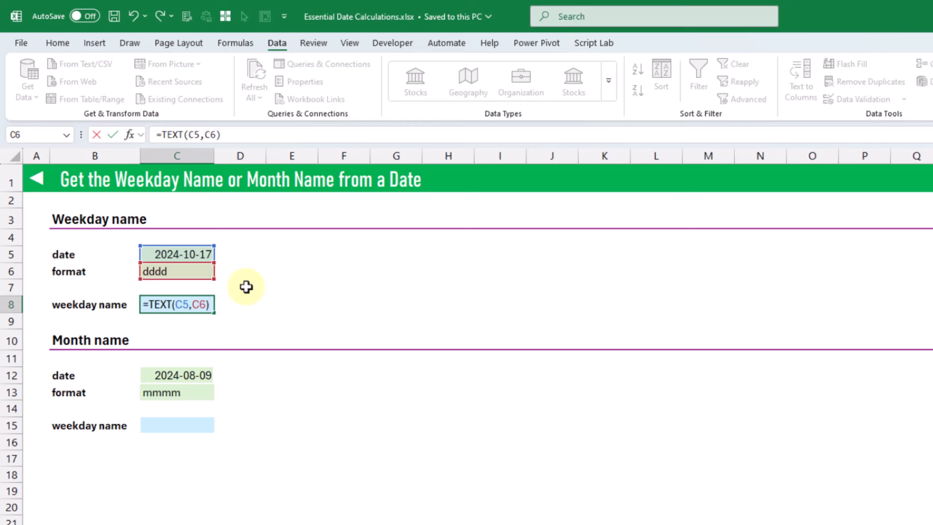
pyautogui.press('Return')
pyautogui.press('Up')
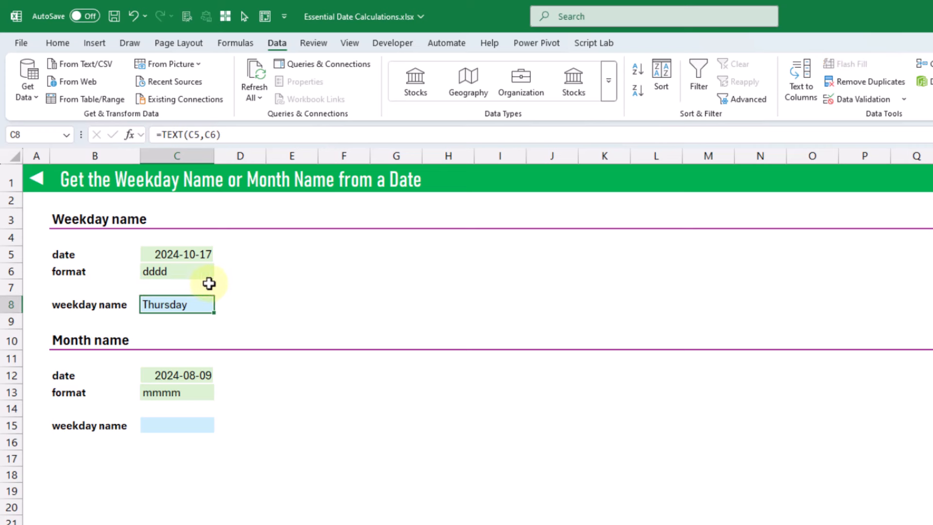
# - Change the weekday format code in C6 to ddd for an abbreviated weekday name
pyautogui.click(181, 270)
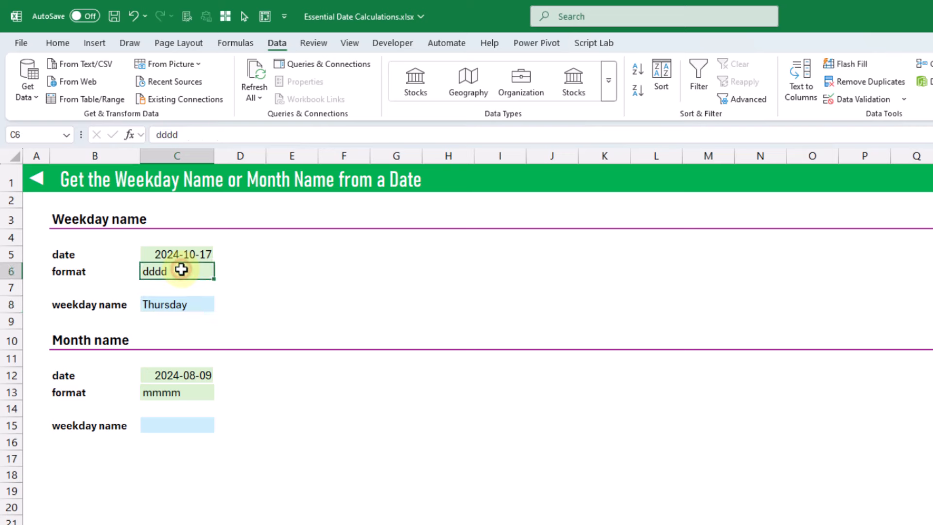
pyautogui.click(183, 131)
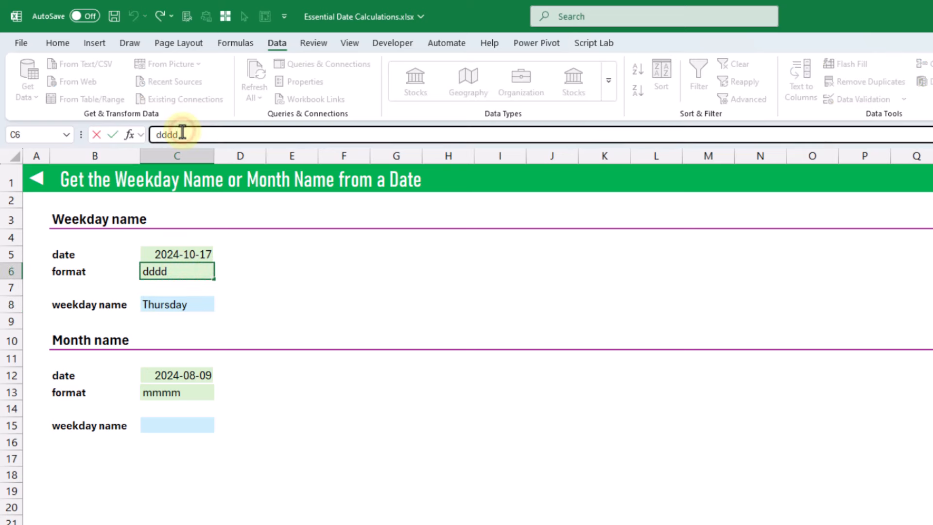
pyautogui.press('BackSpace')
pyautogui.press('Return')
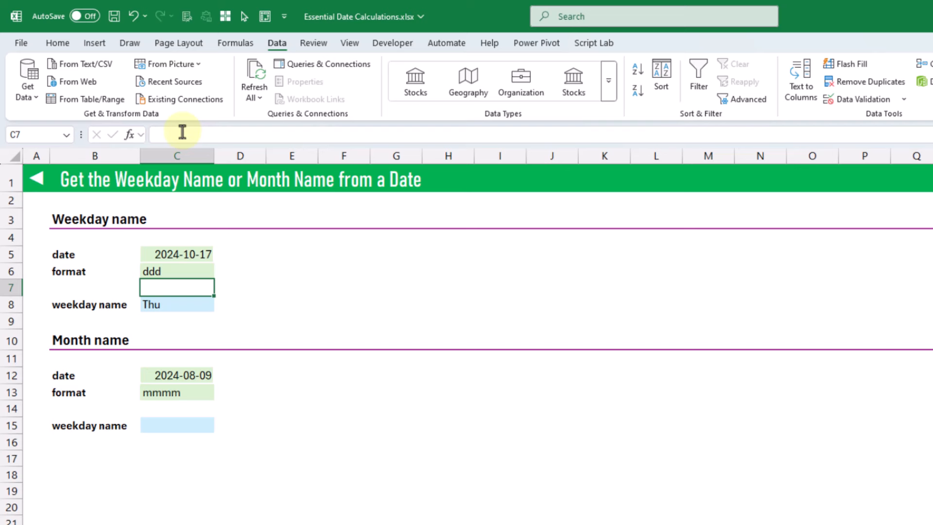
pyautogui.press('Down')
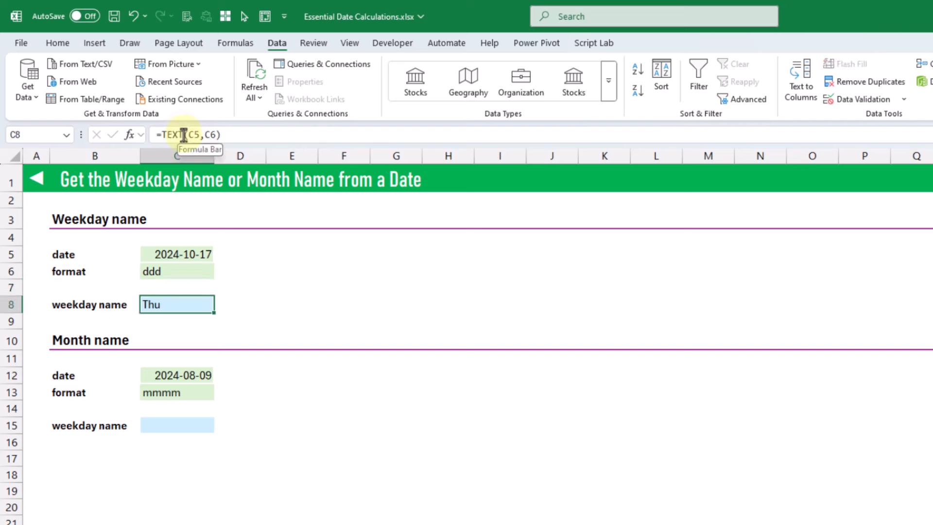
# - Enter =TEXT(C12,C13) in C15 to return the month name of the date
pyautogui.click(198, 424)
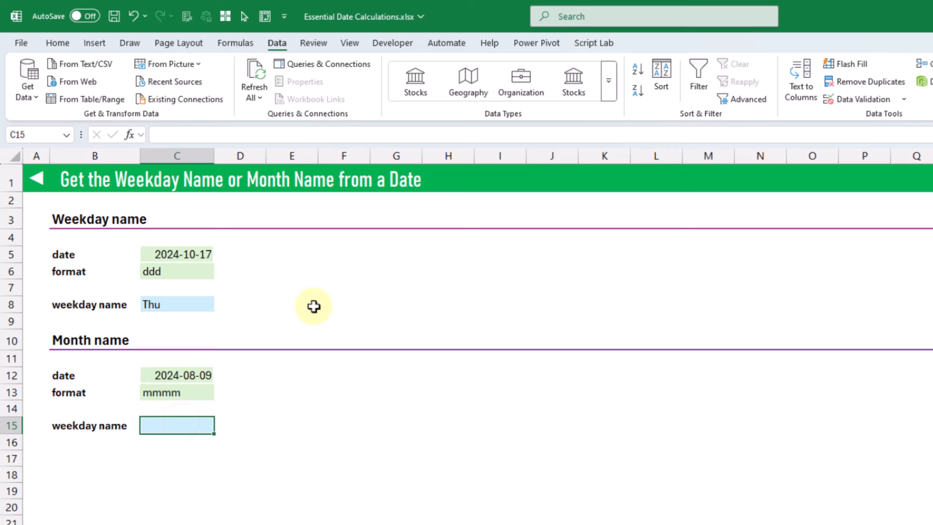
pyautogui.write('=te')
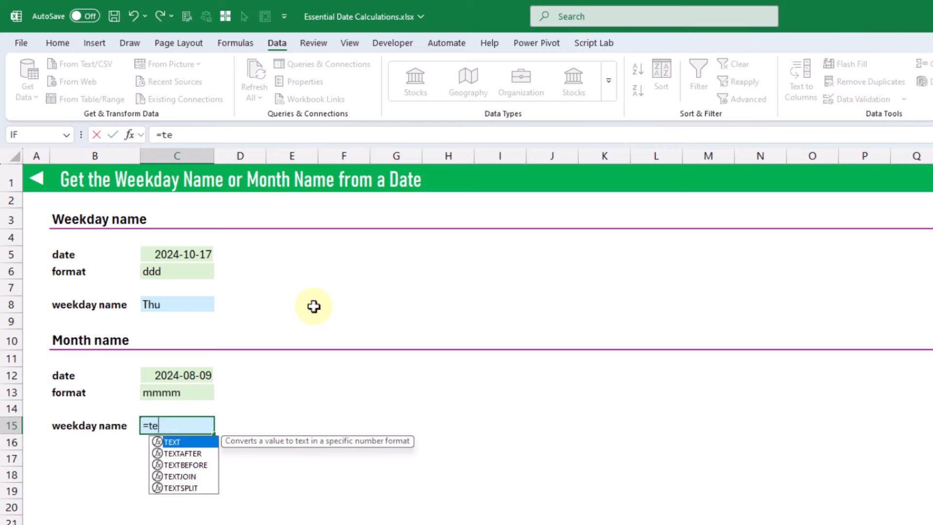
pyautogui.press('Tab')
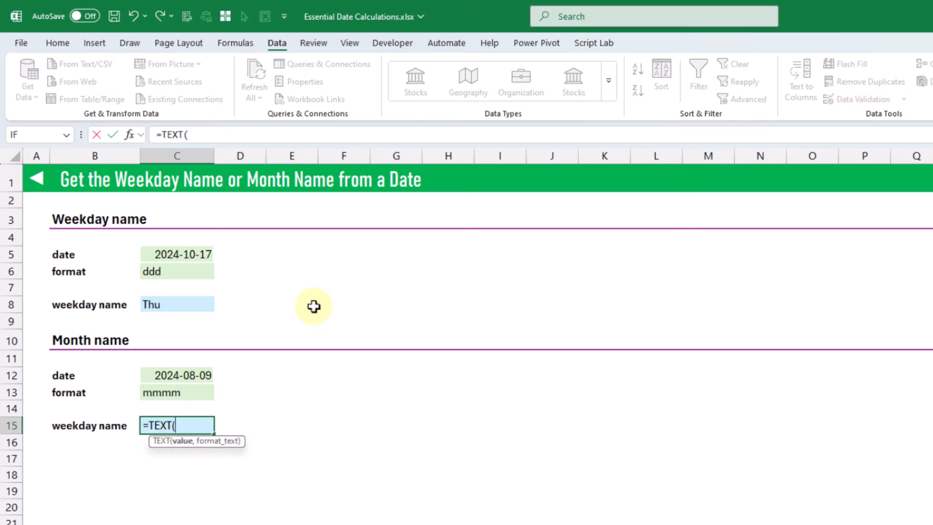
pyautogui.click(182, 375)
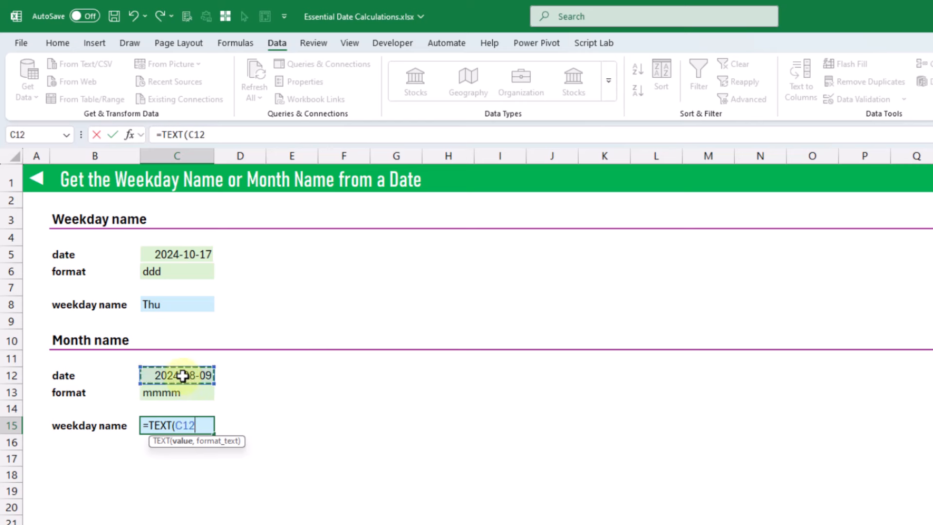
pyautogui.write(',')
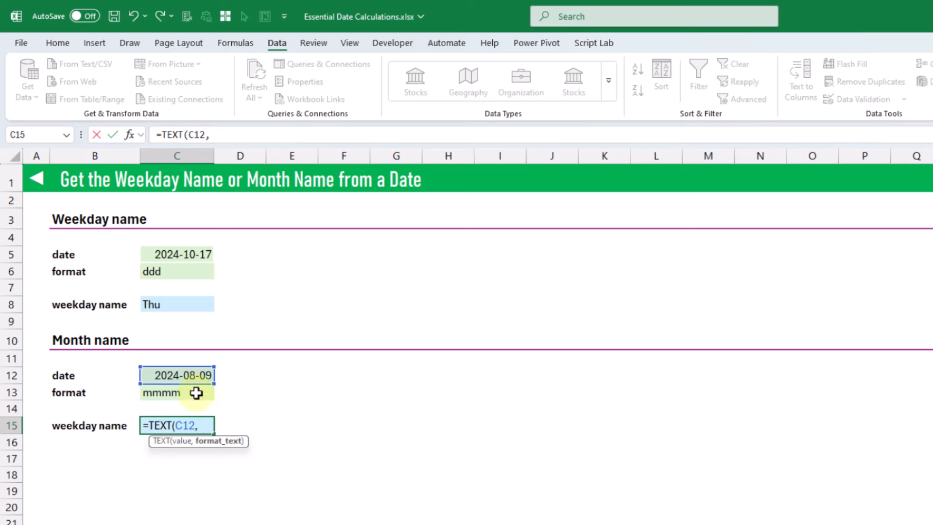
pyautogui.click(181, 392)
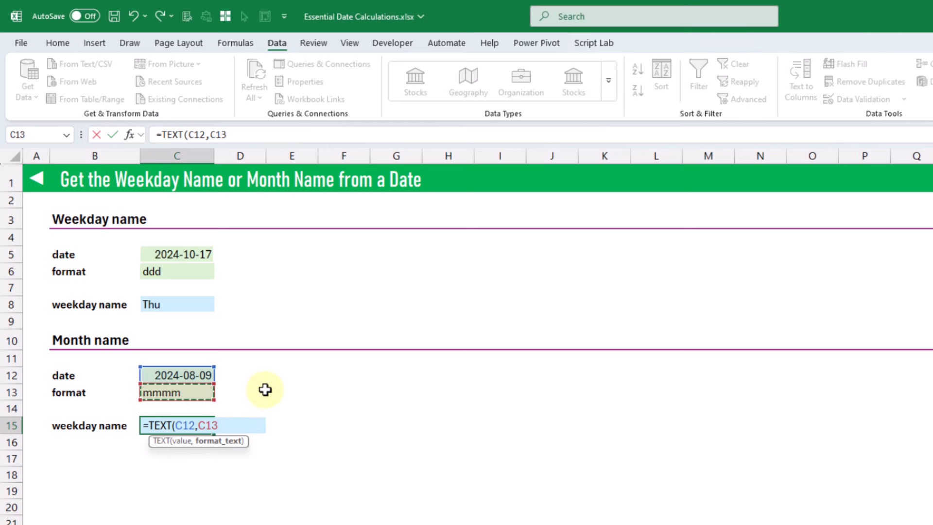
pyautogui.write(')')
pyautogui.press('Return')
pyautogui.press('Up')
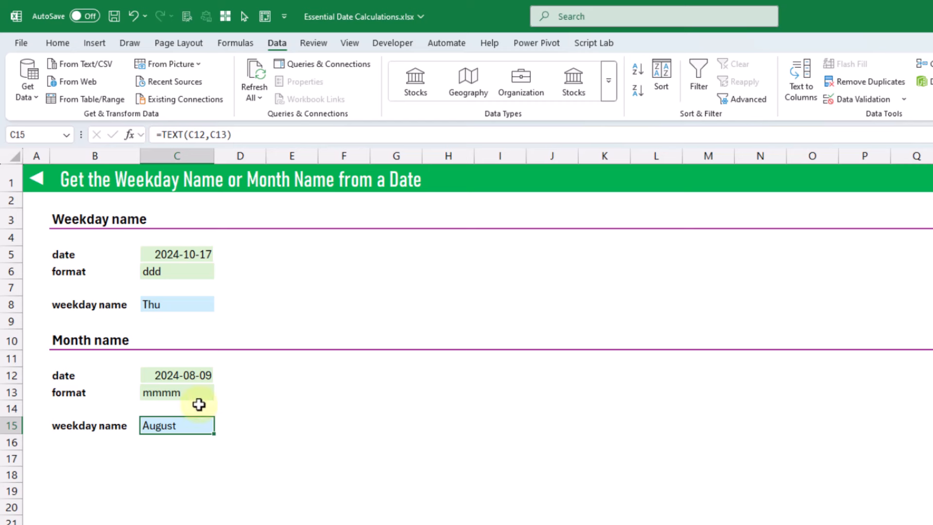
# - Change the month format code in C13 to mmm for an abbreviated month name
pyautogui.click(191, 391)
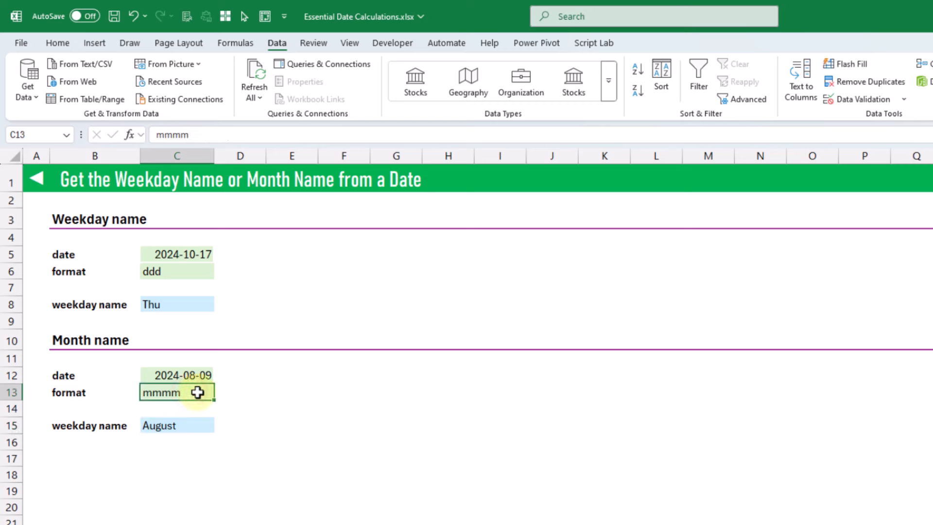
pyautogui.doubleClick(198, 392)
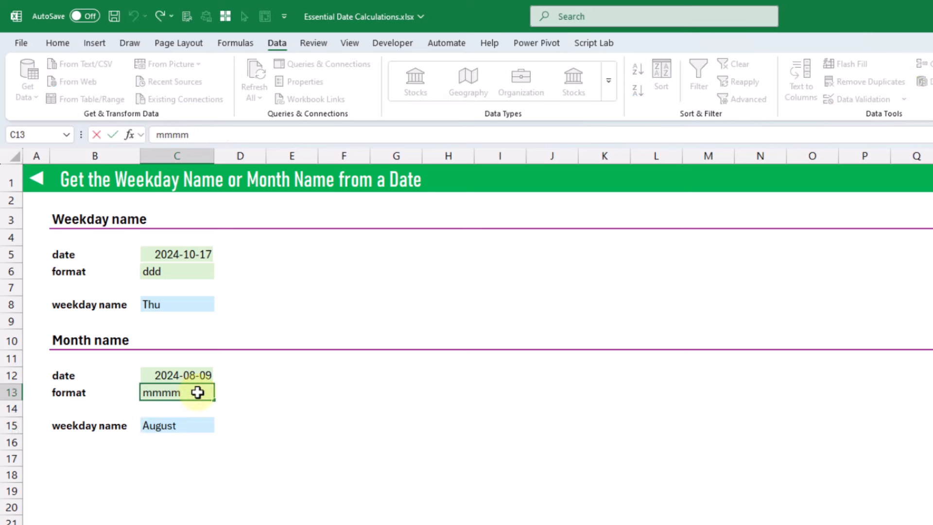
pyautogui.press('BackSpace')
pyautogui.press('Return')
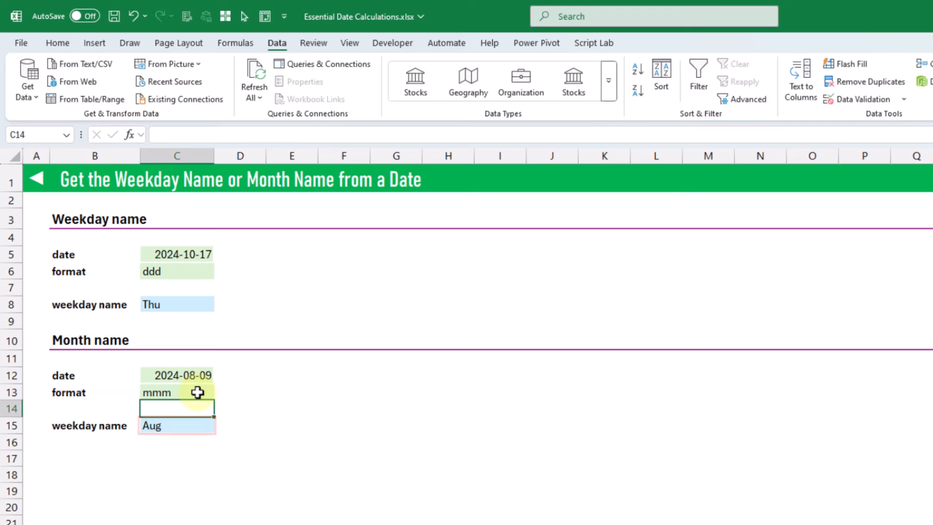
pyautogui.click(187, 425)
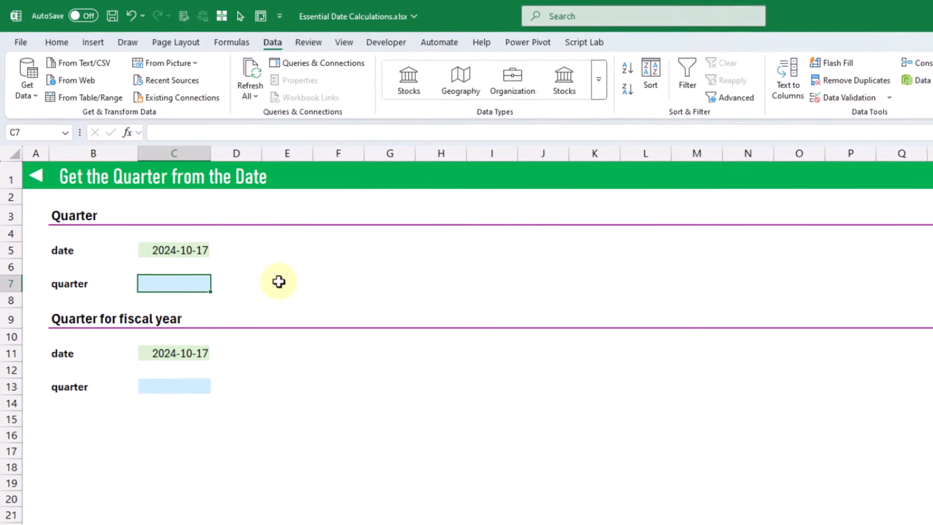
# - On the Get the Quarter from the Date sheet, start a CHOOSE formula in C7 with MONTH(C5) as the index number
pyautogui.write('=cho')
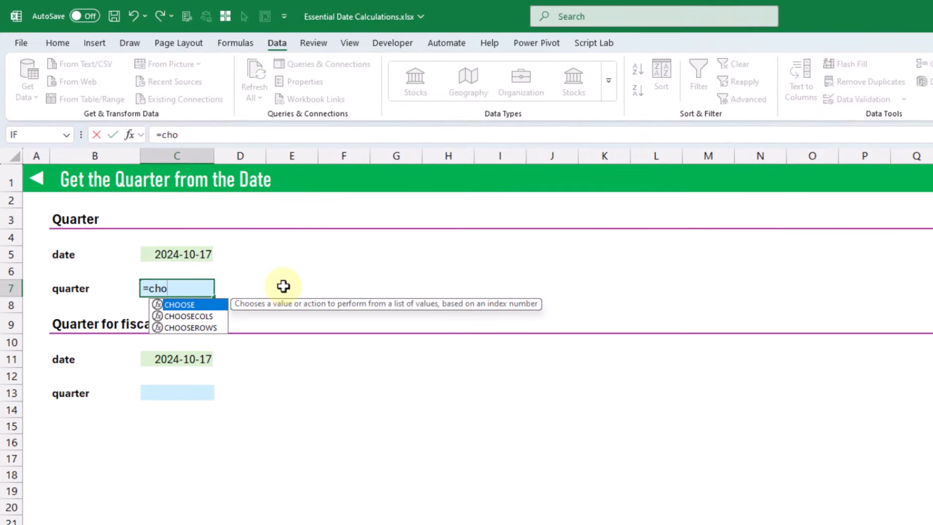
pyautogui.press('Tab')
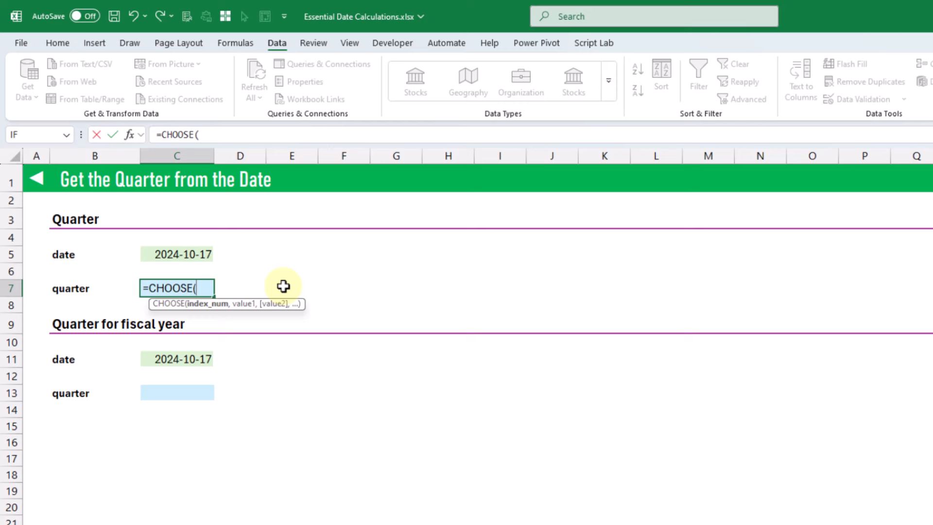
pyautogui.write('mon')
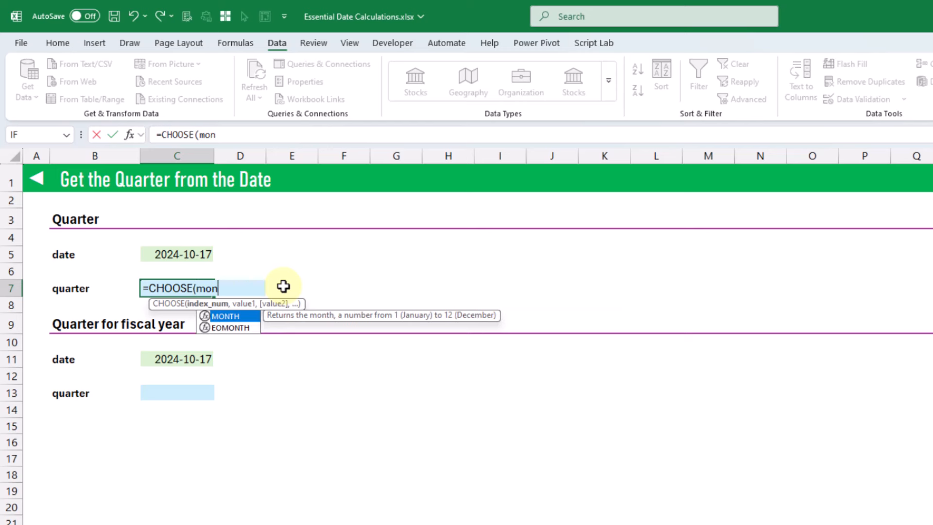
pyautogui.press('Tab')
pyautogui.press('Up')
pyautogui.press('Up')
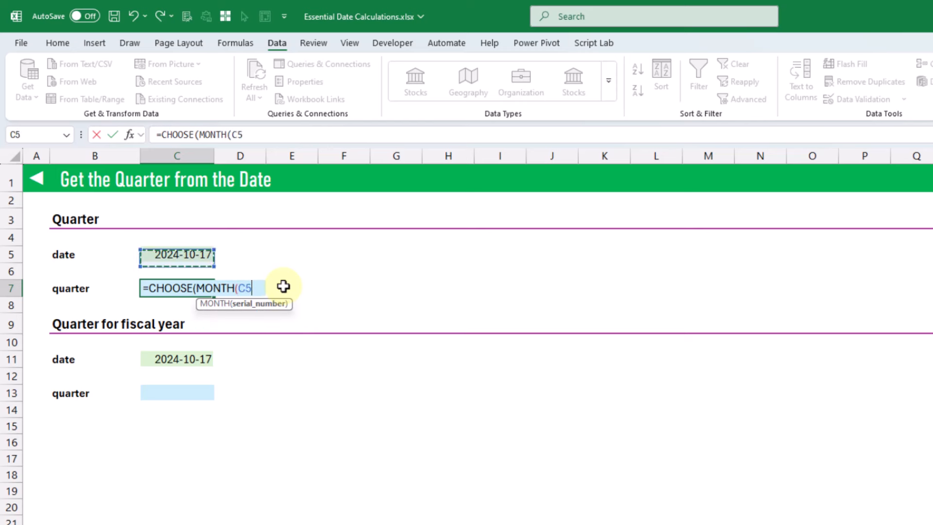
pyautogui.write('),')
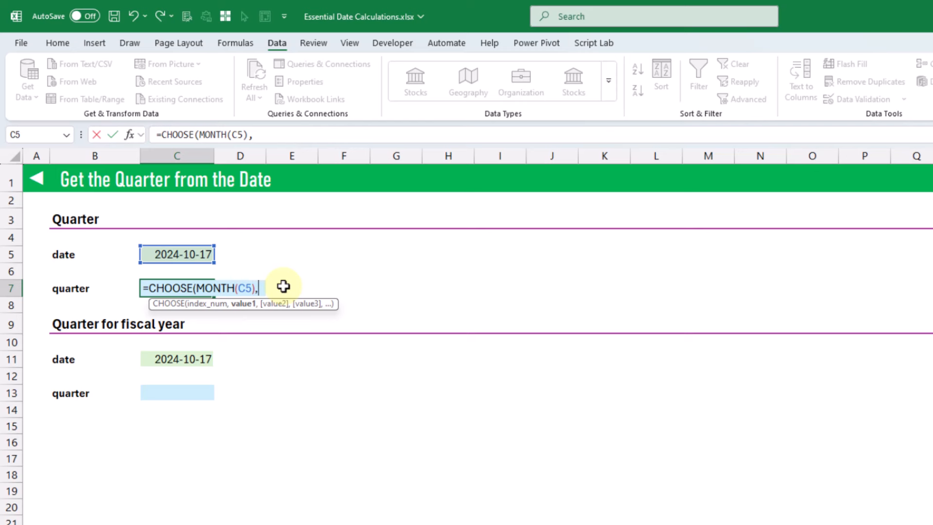
# - Complete the C7 CHOOSE formula with the monthly quarter values 1,1,1,2,2,2,3,3,3,4,4,4
pyautogui.write('1,1')
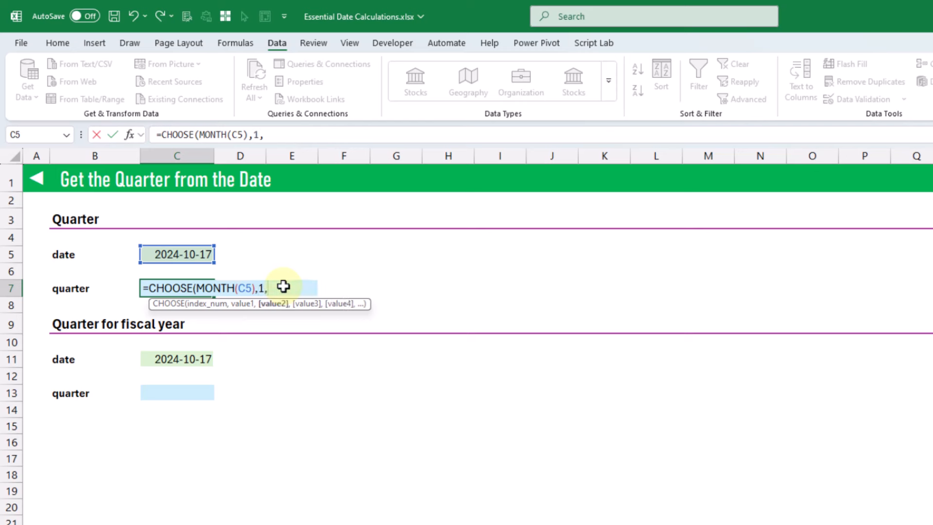
pyautogui.write(',')
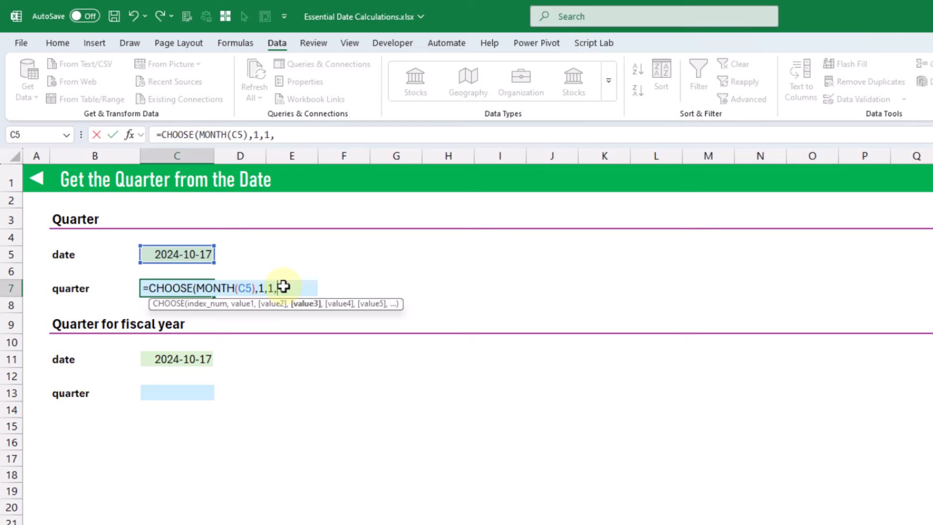
pyautogui.write('1,')
pyautogui.write('2,2')
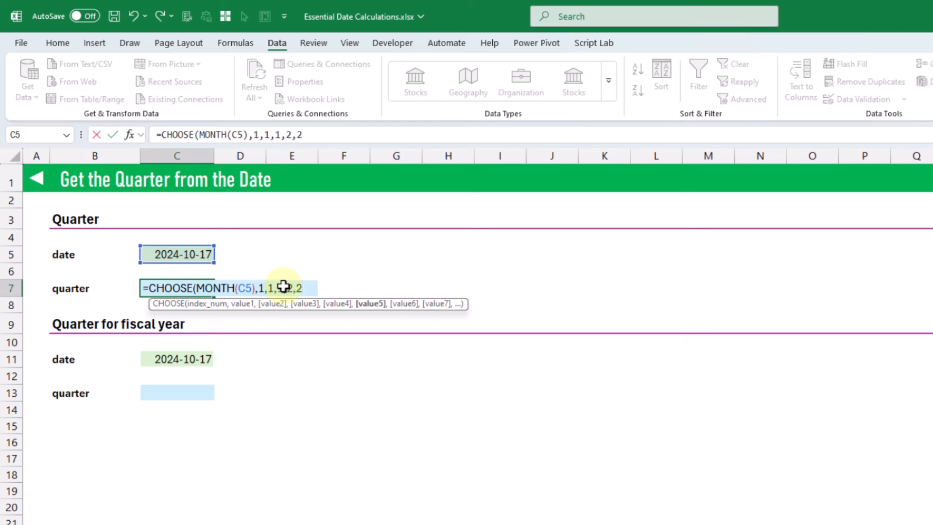
pyautogui.write(',2,')
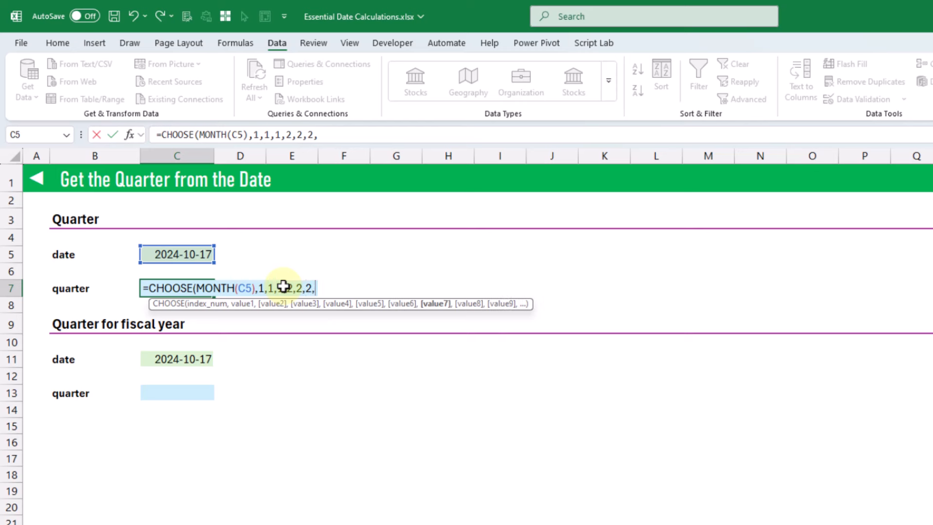
pyautogui.write('3,3,3')
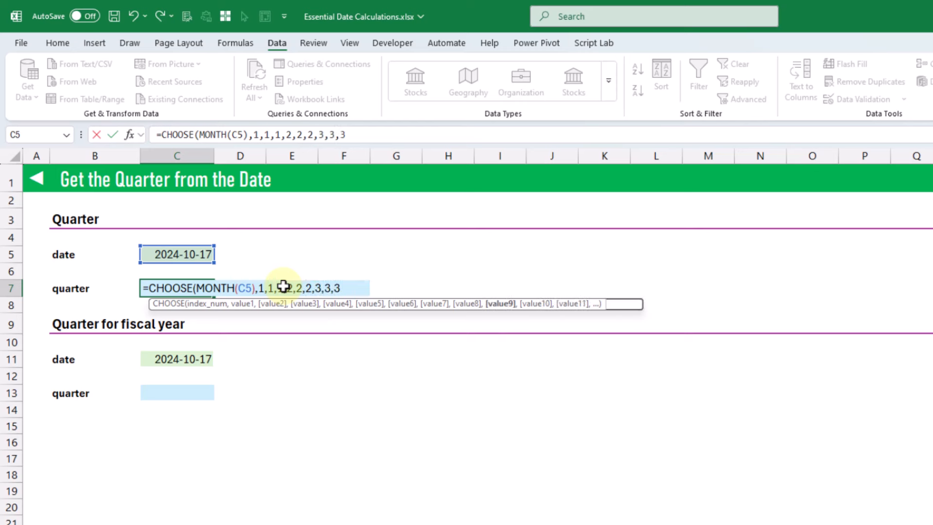
pyautogui.write(',4,4,4')
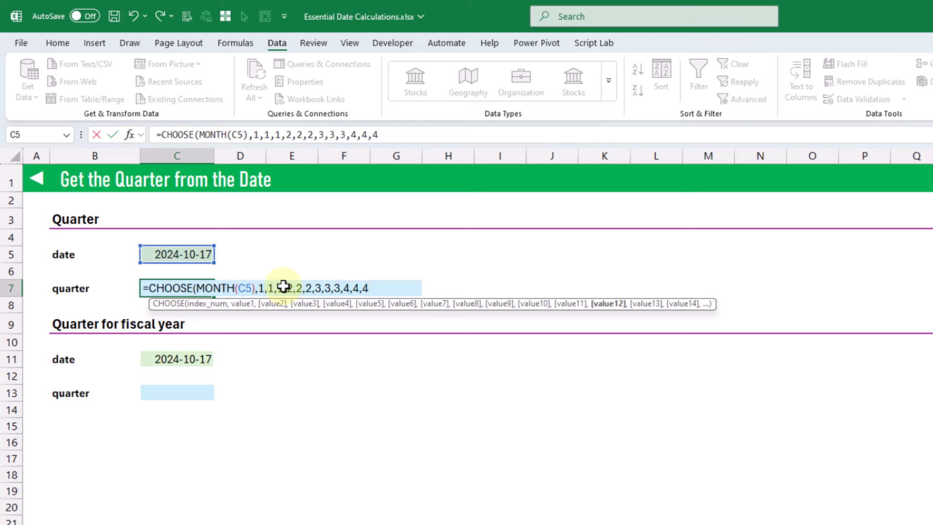
pyautogui.write(')')
pyautogui.press('Return')
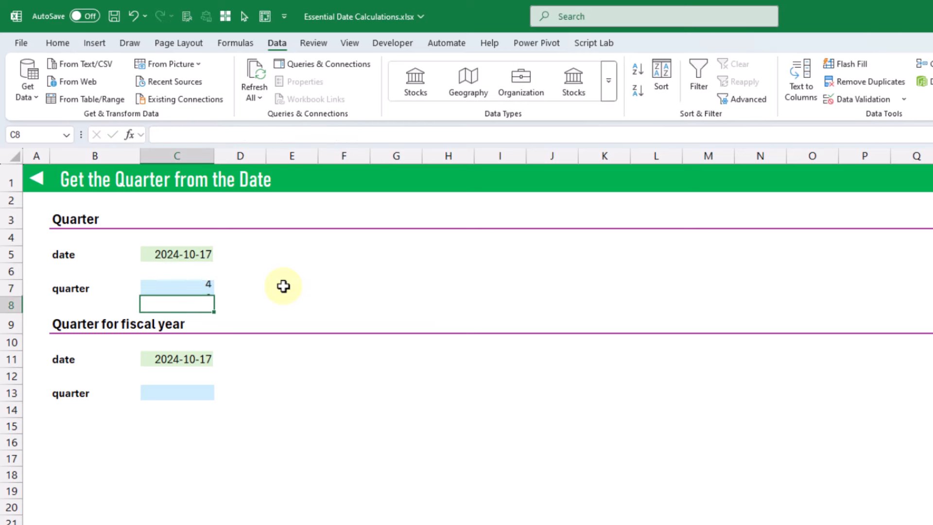
pyautogui.press('Up')
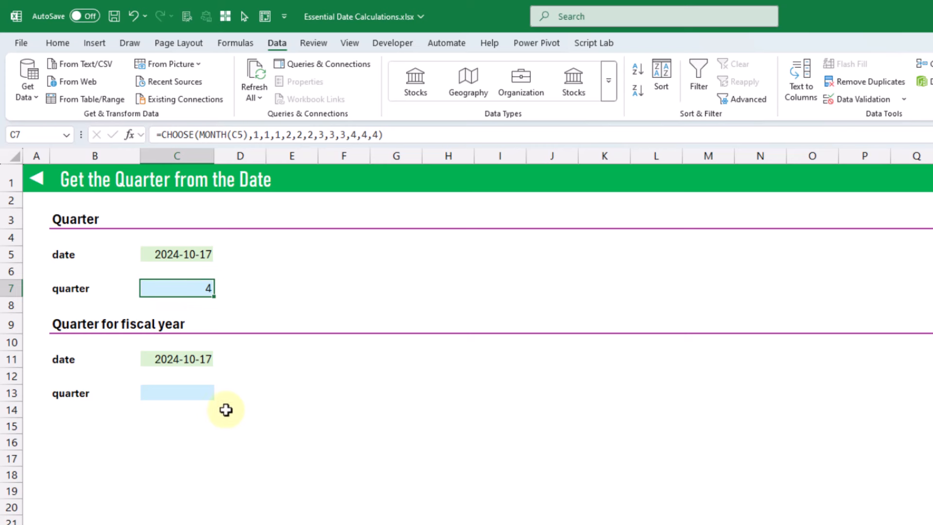
# - Start a CHOOSE formula in C13 for the fiscal-year quarter with MONTH(C11) as the index number
pyautogui.click(176, 392)
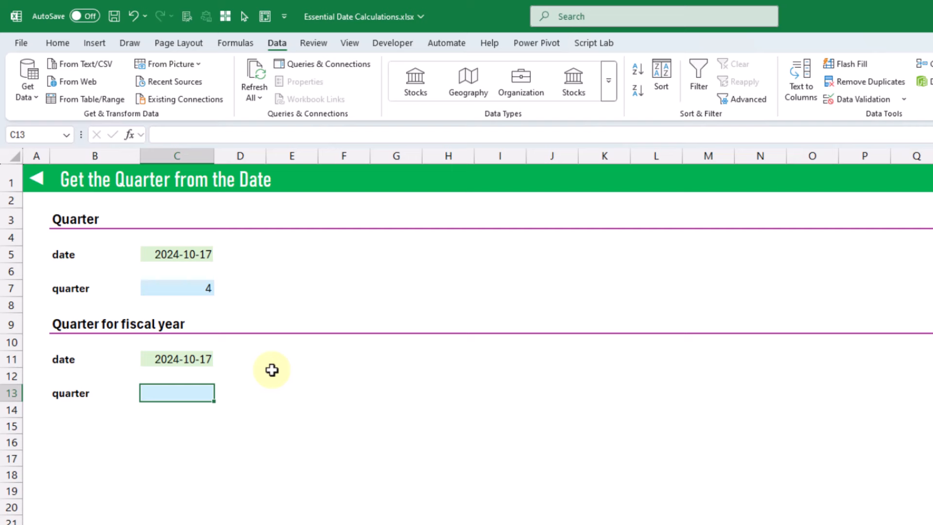
pyautogui.write('=cho')
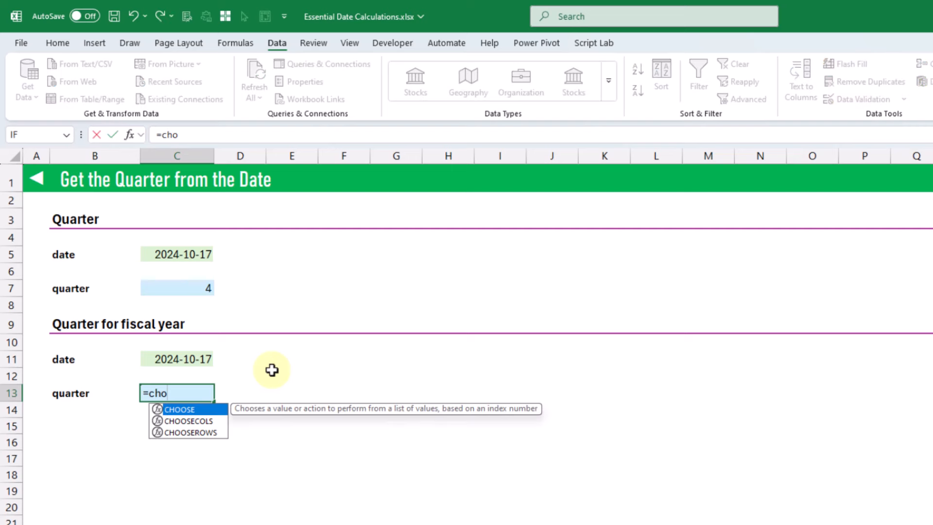
pyautogui.press('Tab')
pyautogui.write('mon')
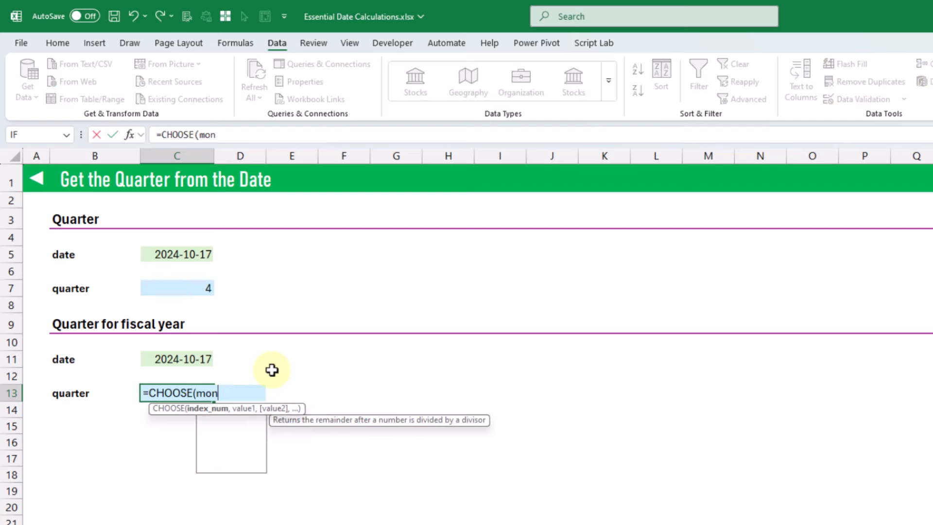
pyautogui.write('th')
pyautogui.press('Tab')
pyautogui.press('Up')
pyautogui.press('Up')
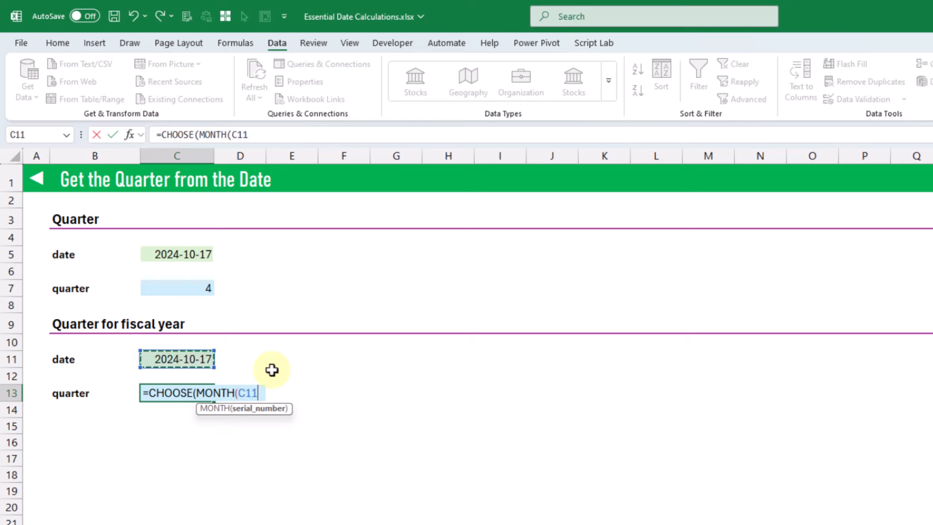
pyautogui.write('),')
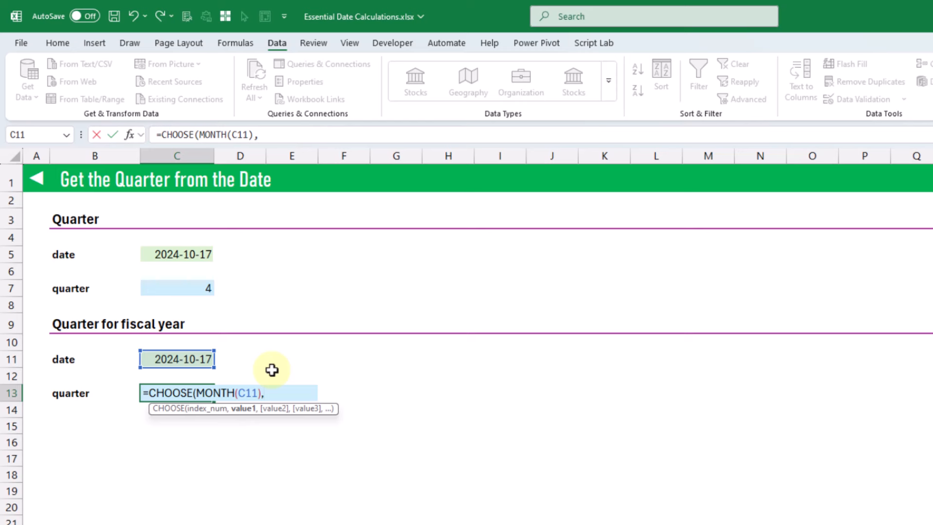
# - Complete the C13 CHOOSE formula with the monthly fiscal quarter values 3,3,3,4,4,4,1,1,1,2,2,2
pyautogui.write('3')
pyautogui.write(',3,3')
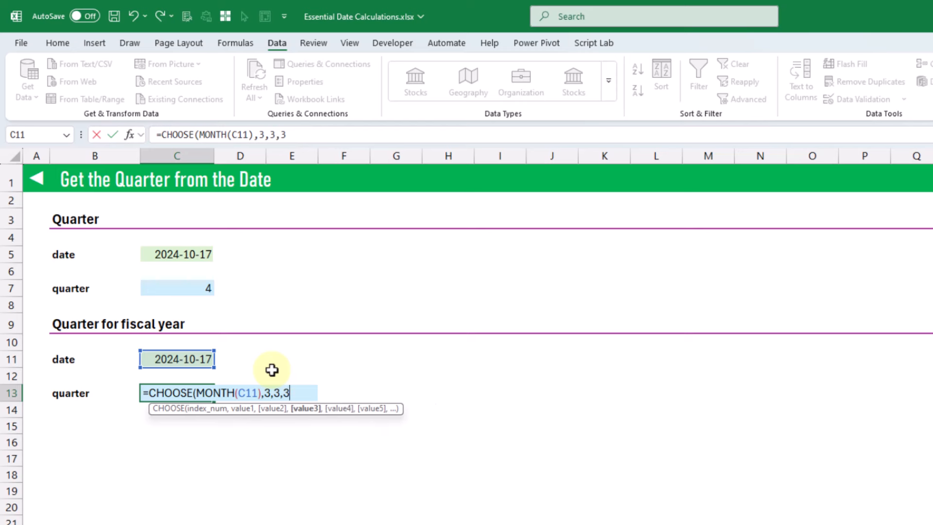
pyautogui.write(',4,4,4,1,1,1,2,2,2)')
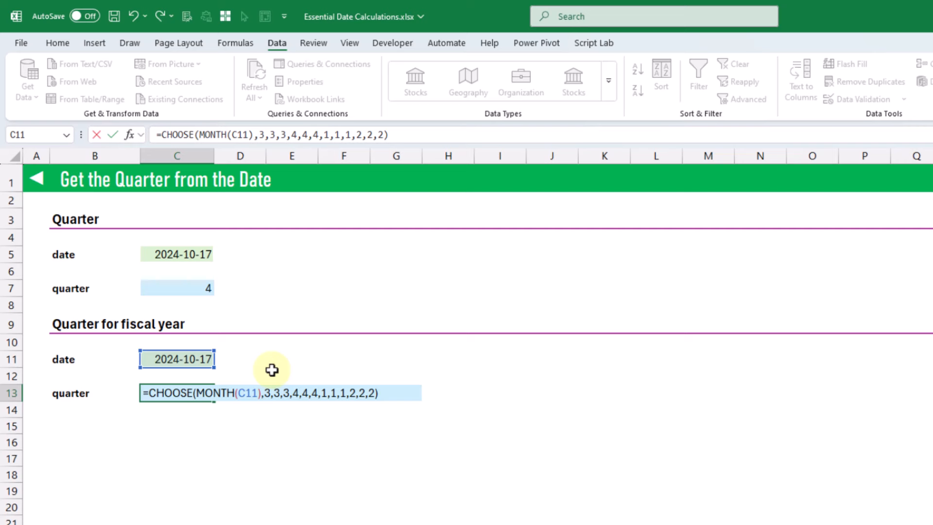
pyautogui.press('Return')
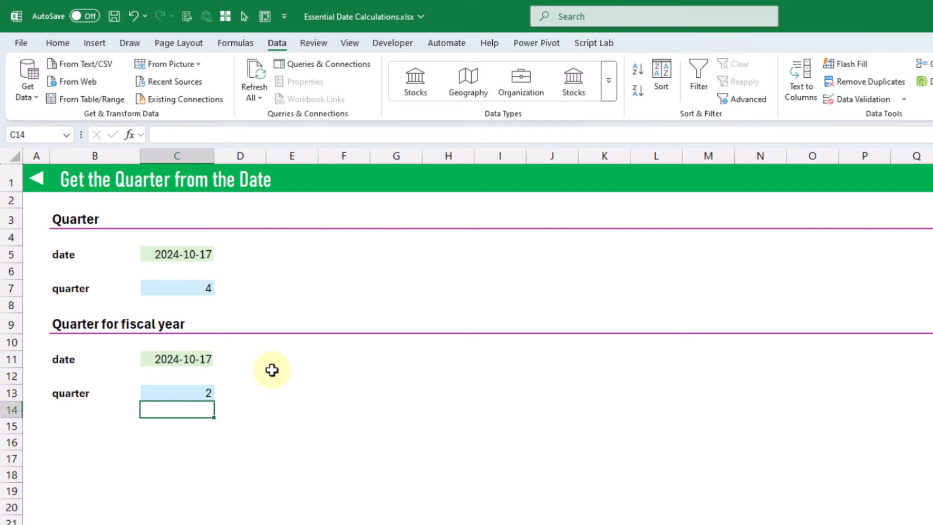
pyautogui.press('Up')
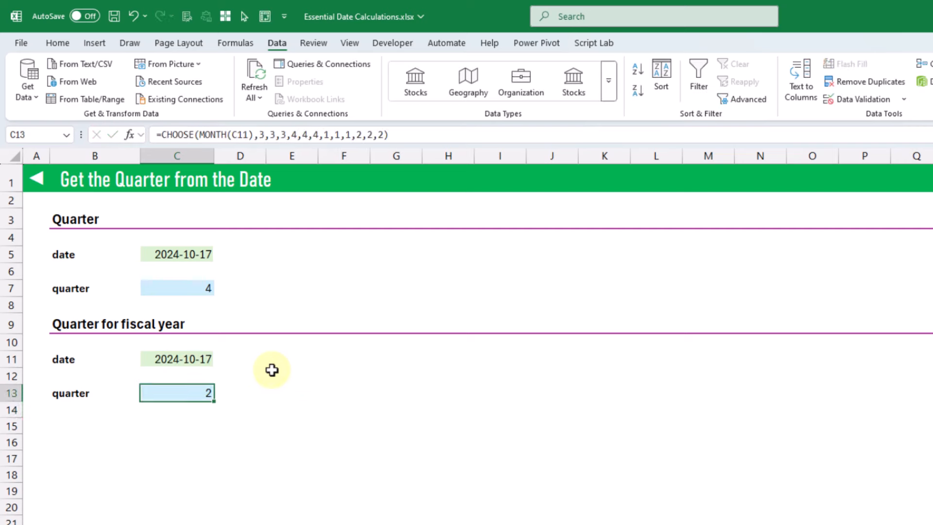